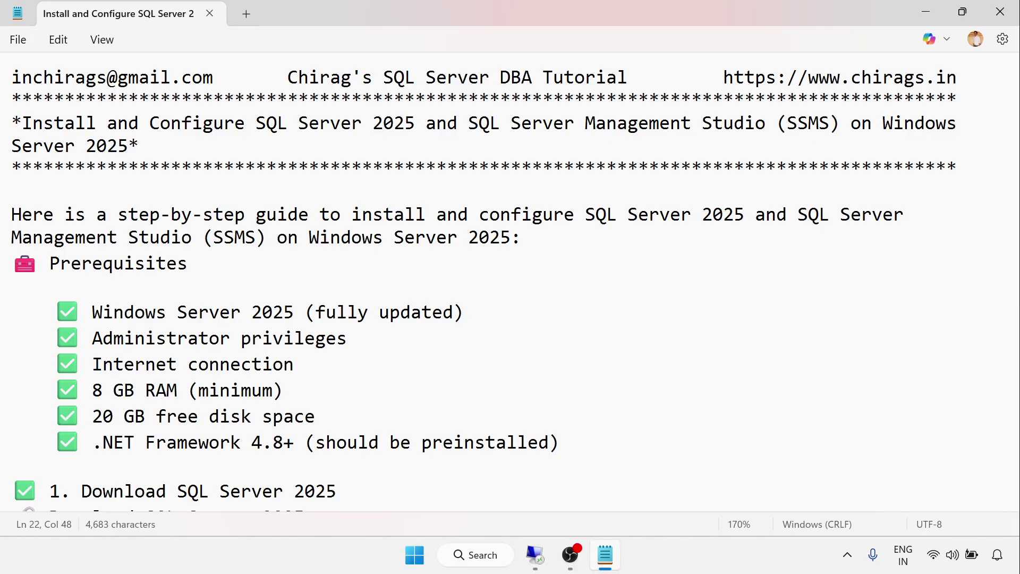
Step: Copy the aka.ms getsqlserver2025 download link from the Notepad guide
{"action": "scroll", "coordinate": [510, 282], "scroll_direction": "down", "scroll_amount": 3}
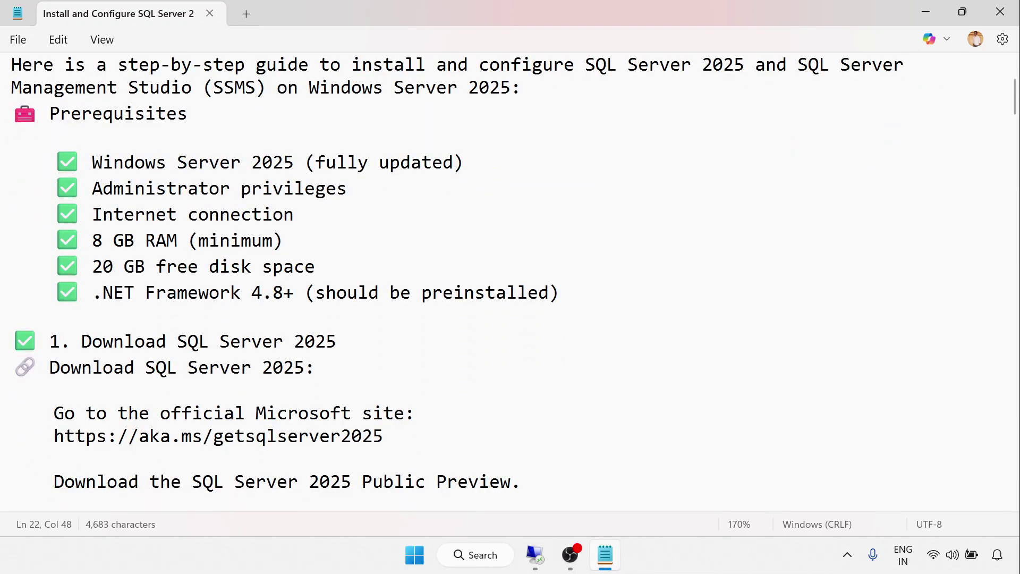
{"action": "left_click_drag", "start_coordinate": [54, 435], "coordinate": [383, 436]}
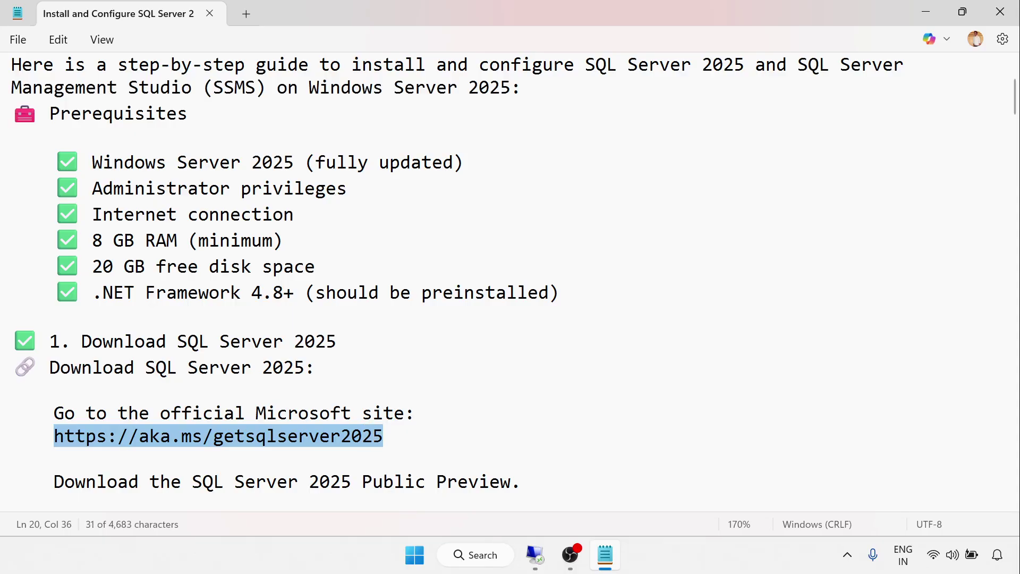
{"action": "right_click", "coordinate": [340, 430]}
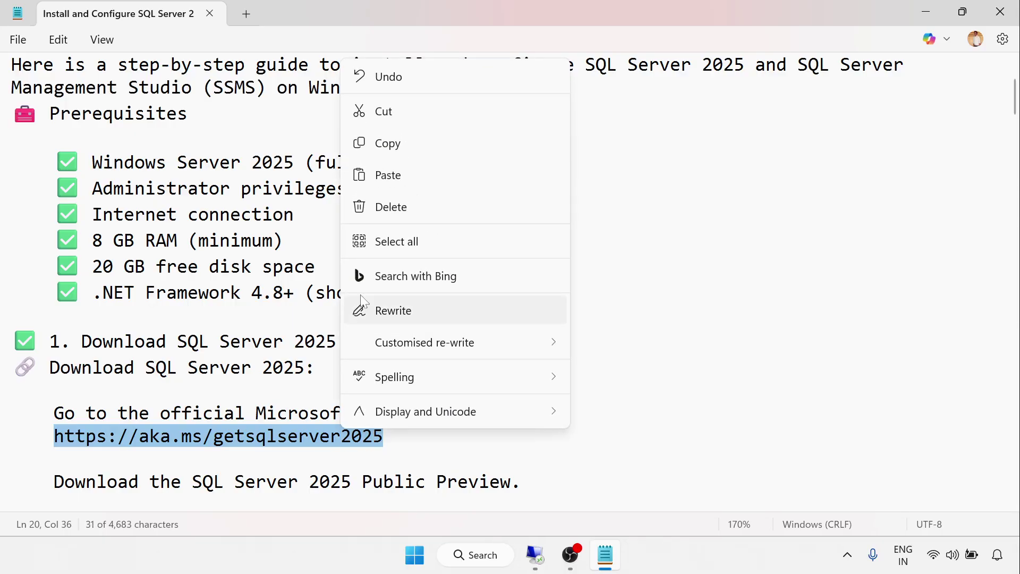
{"action": "left_click", "coordinate": [392, 143]}
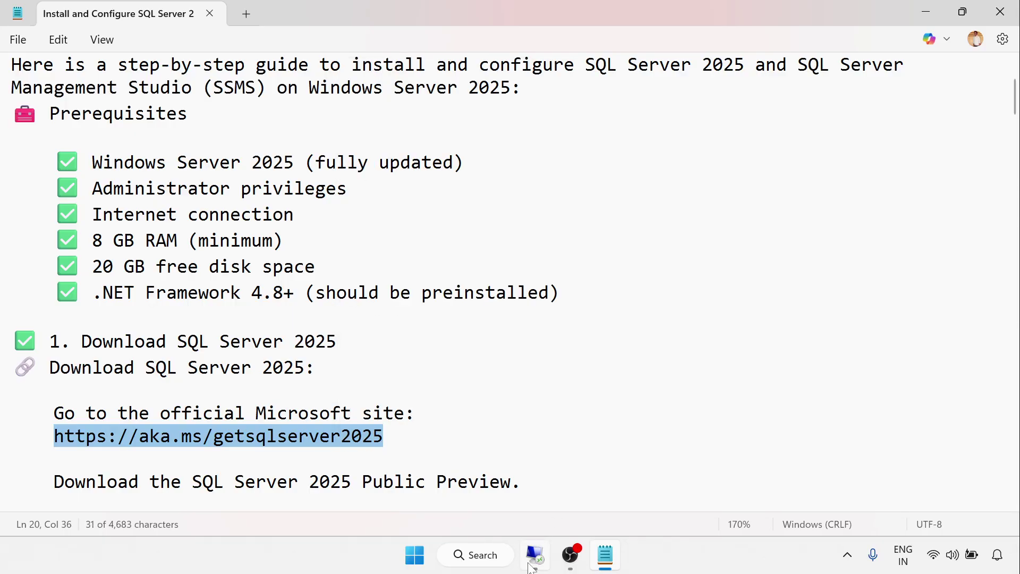
Step: Switch to the remote server session and close Server Manager
{"action": "left_click", "coordinate": [534, 555]}
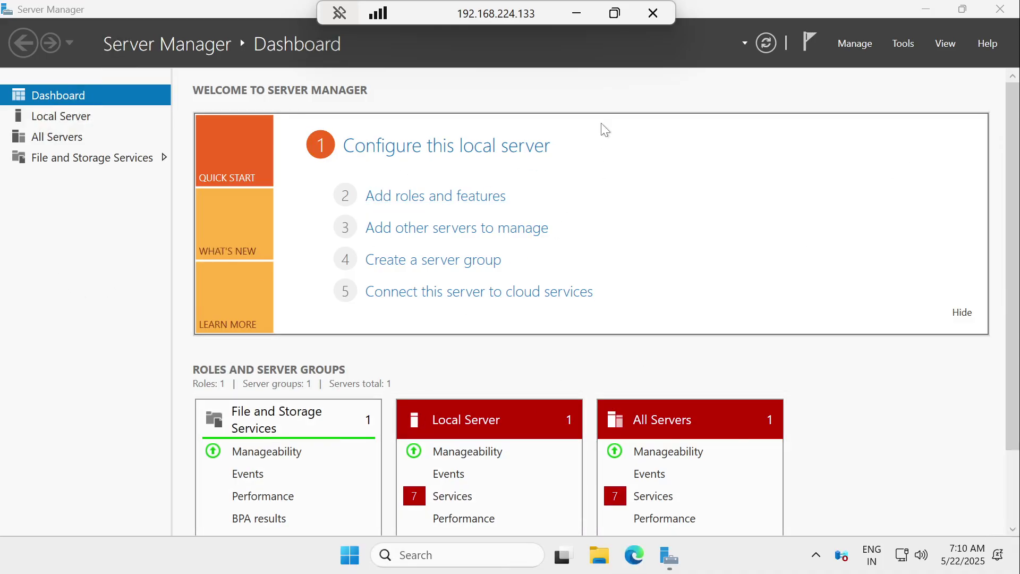
{"action": "left_click", "coordinate": [576, 12]}
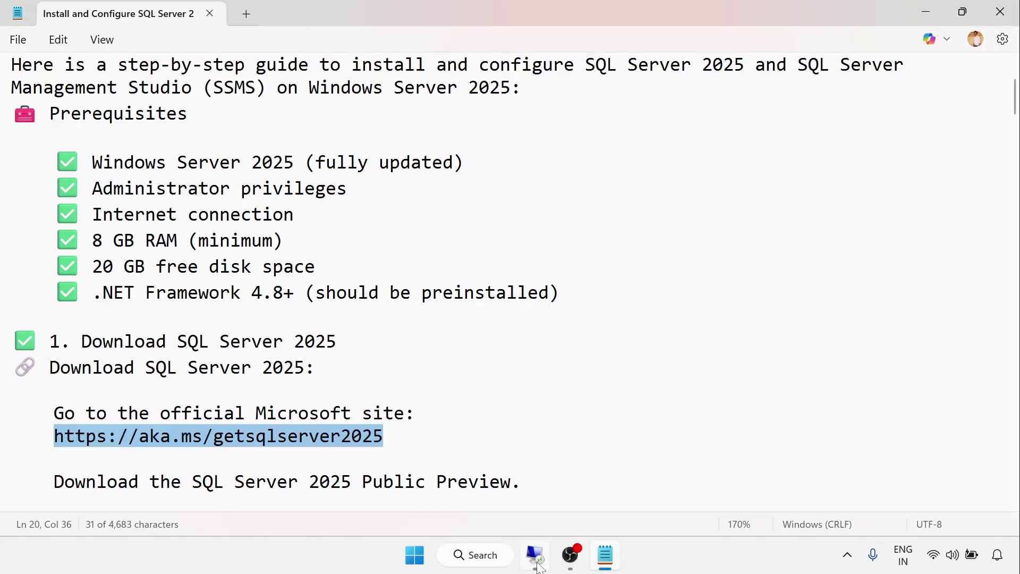
{"action": "left_click", "coordinate": [534, 554]}
{"action": "left_click", "coordinate": [1000, 9]}
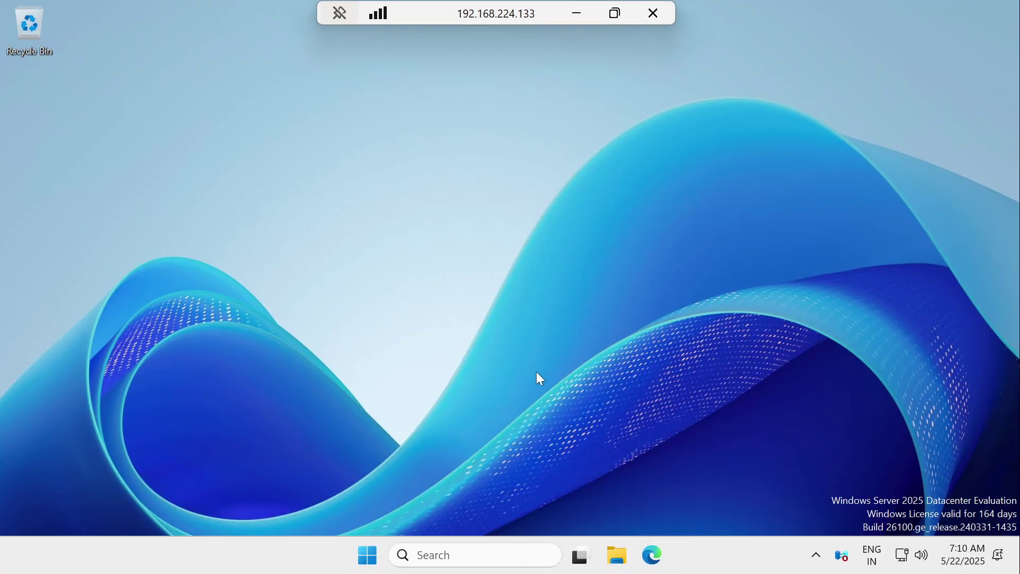
Step: Open the SQL Server 2025 Public Preview trial page from the copied link in maximized Edge
{"action": "right_click", "coordinate": [616, 566]}
{"action": "left_click", "coordinate": [805, 446]}
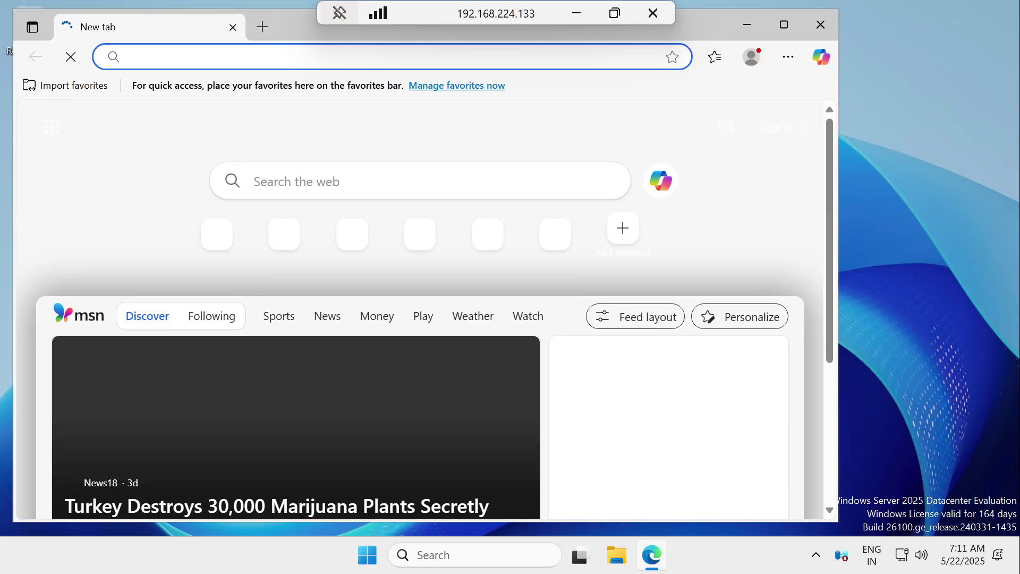
{"action": "key", "text": "ctrl+v"}
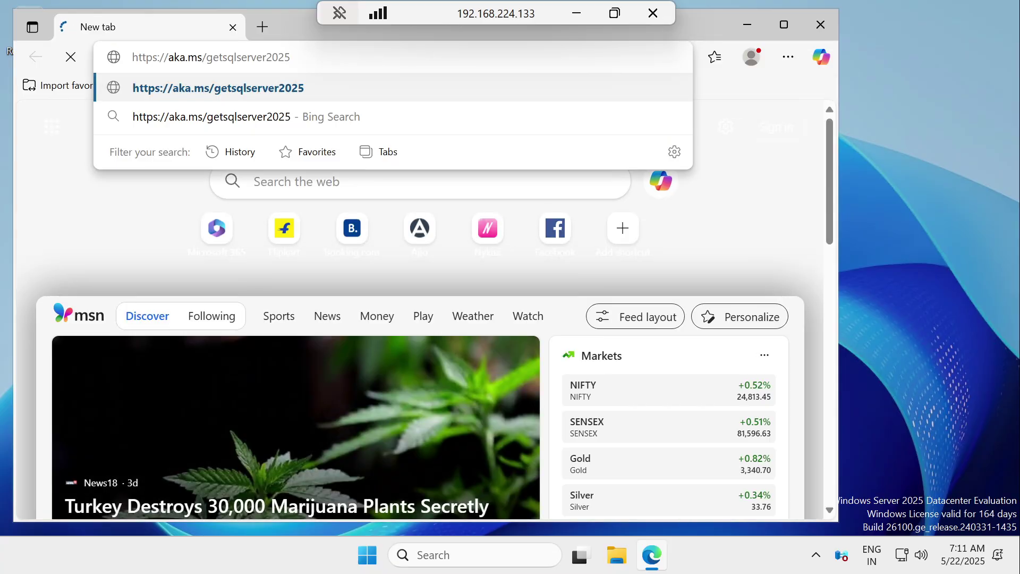
{"action": "key", "text": "Return"}
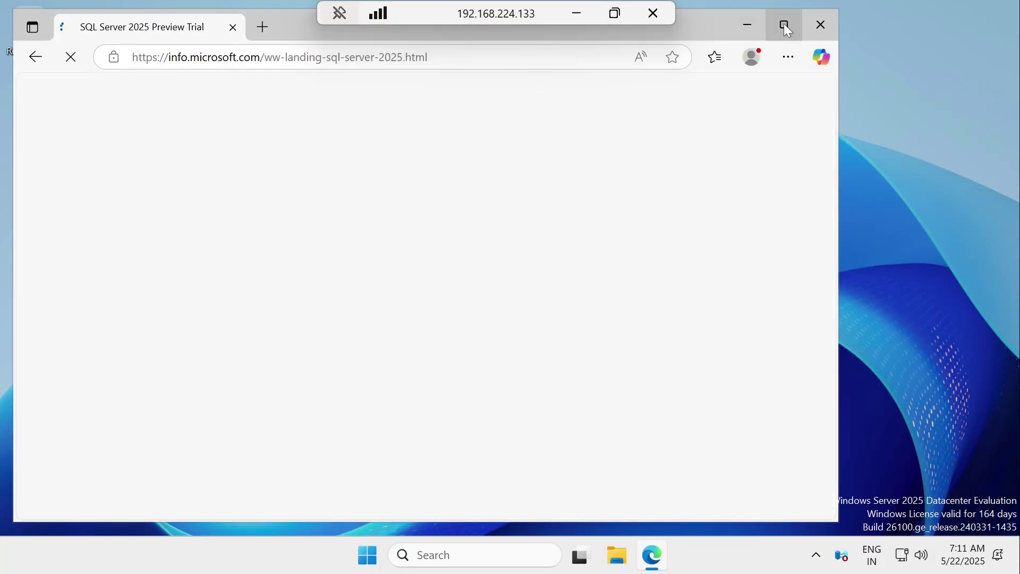
{"action": "left_click", "coordinate": [784, 24]}
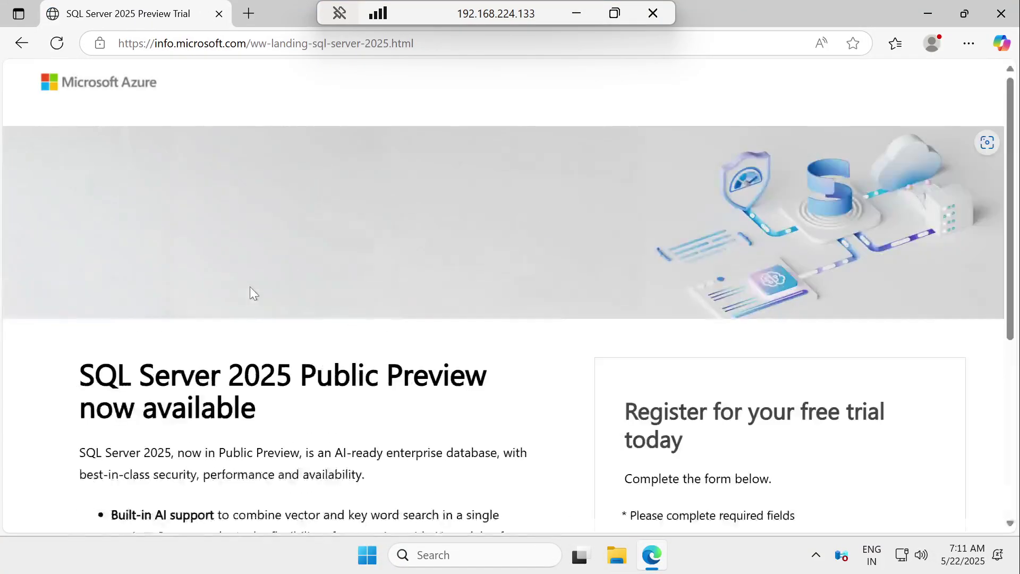
Step: Look over the trial registration form, close Edge, and bring up File Explorer
{"action": "scroll", "coordinate": [351, 302], "scroll_direction": "down", "scroll_amount": 3}
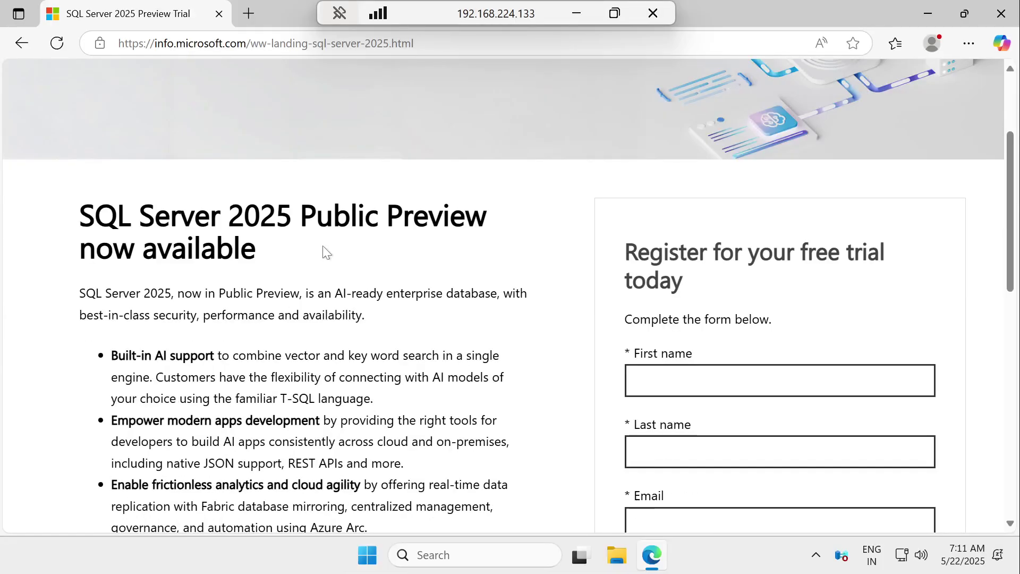
{"action": "left_click", "coordinate": [701, 379]}
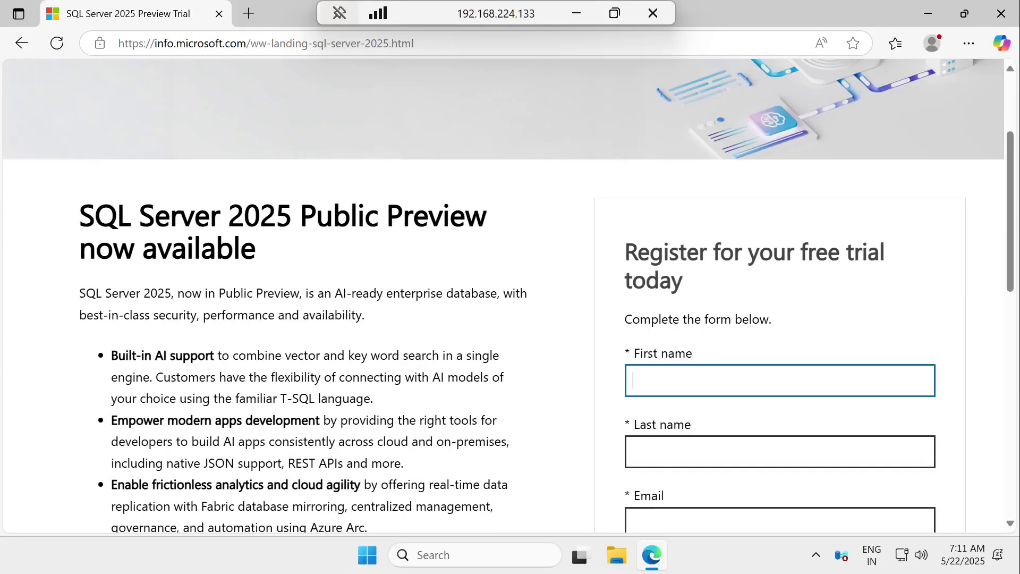
{"action": "scroll", "coordinate": [543, 278], "scroll_direction": "down", "scroll_amount": 12}
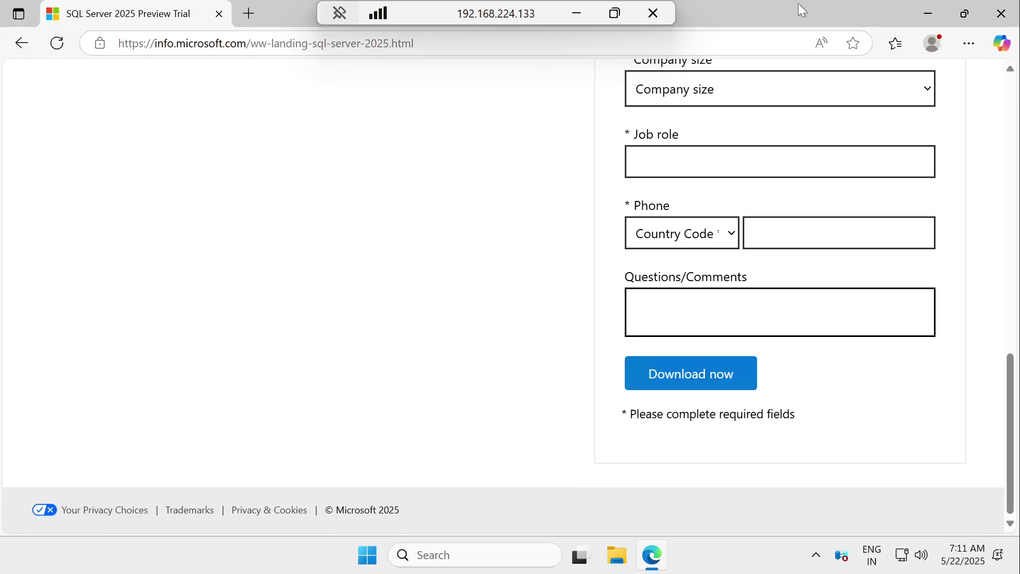
{"action": "left_click", "coordinate": [1000, 14]}
{"action": "left_click", "coordinate": [616, 555]}
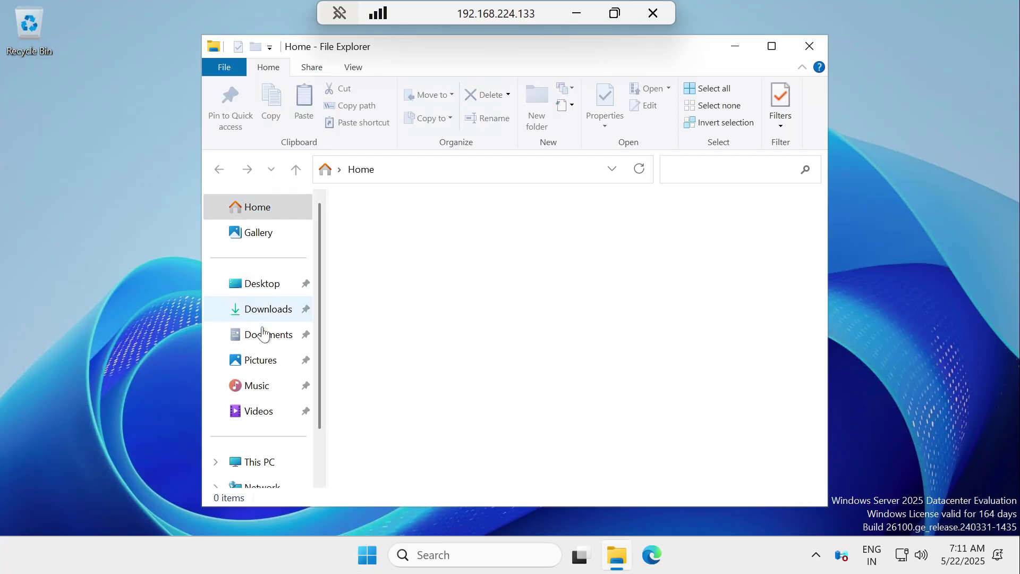
Step: Mount the SQLServer2025-x64-ENU disc image from the Downloads folder
{"action": "left_click", "coordinate": [249, 309]}
{"action": "left_click", "coordinate": [771, 46]}
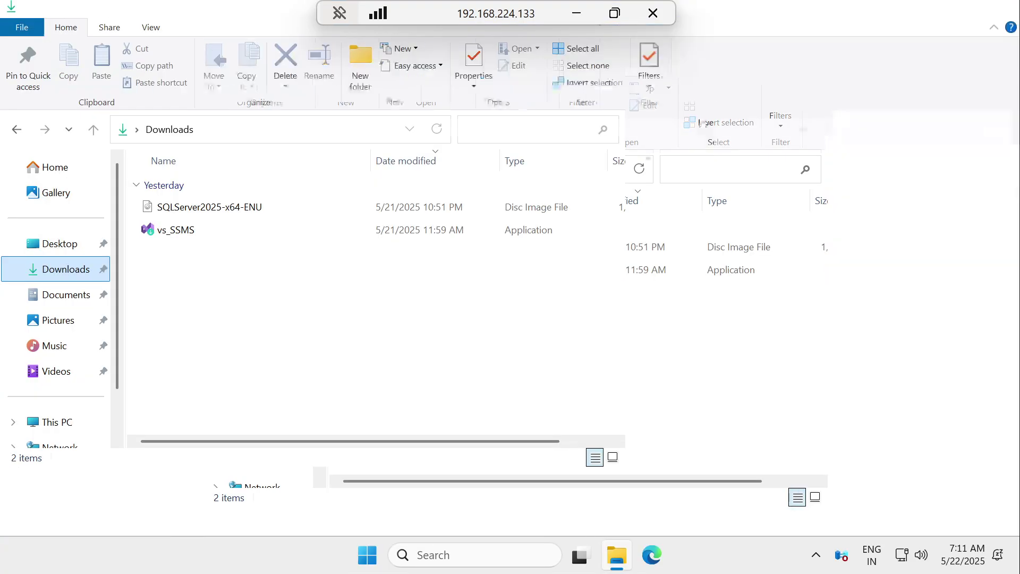
{"action": "double_click", "coordinate": [186, 211]}
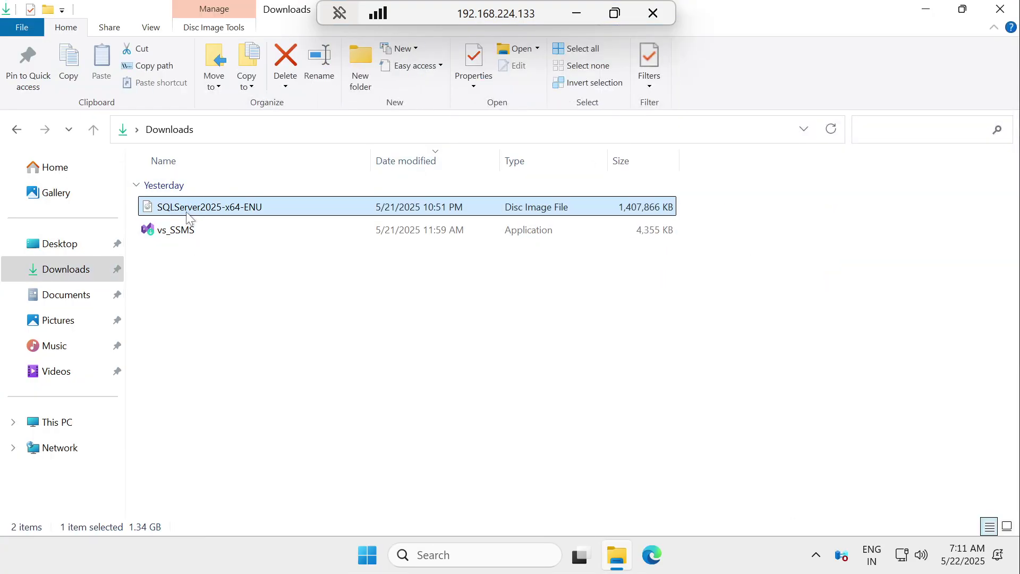
{"action": "right_click", "coordinate": [188, 208]}
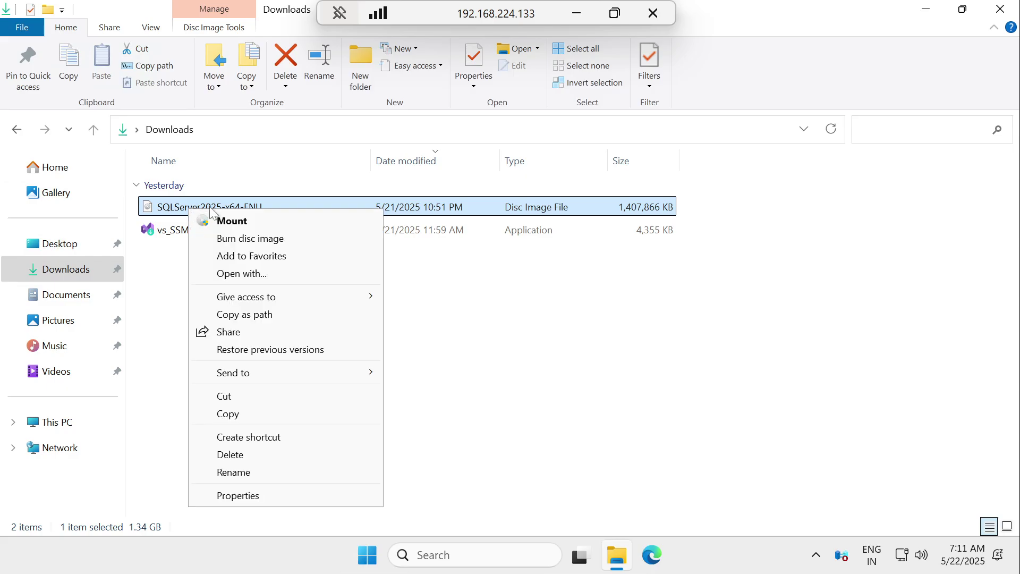
{"action": "left_click", "coordinate": [258, 223]}
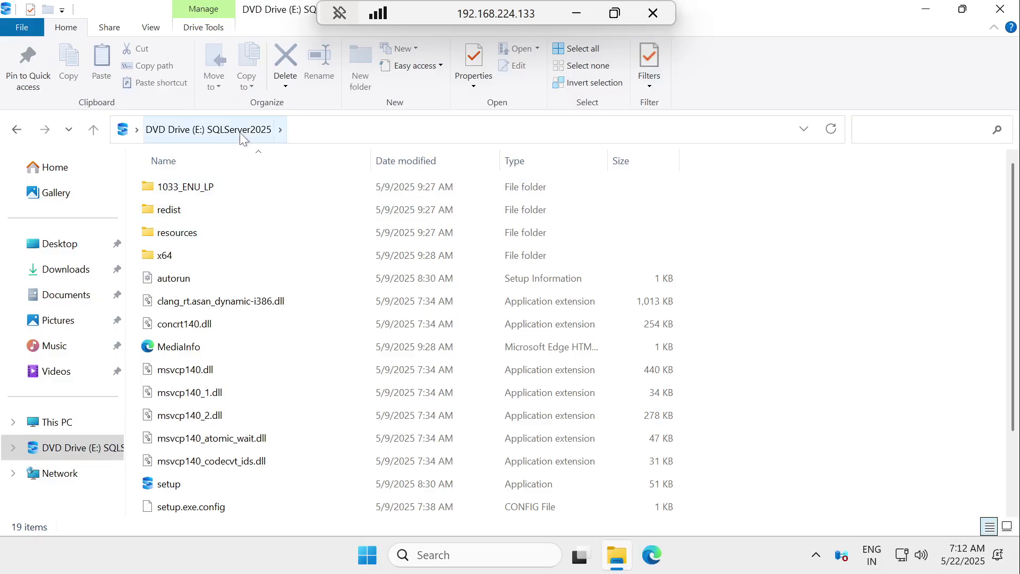
Step: Run setup as administrator from the mounted drive and minimize File Explorer
{"action": "scroll", "coordinate": [239, 358], "scroll_direction": "down", "scroll_amount": 2}
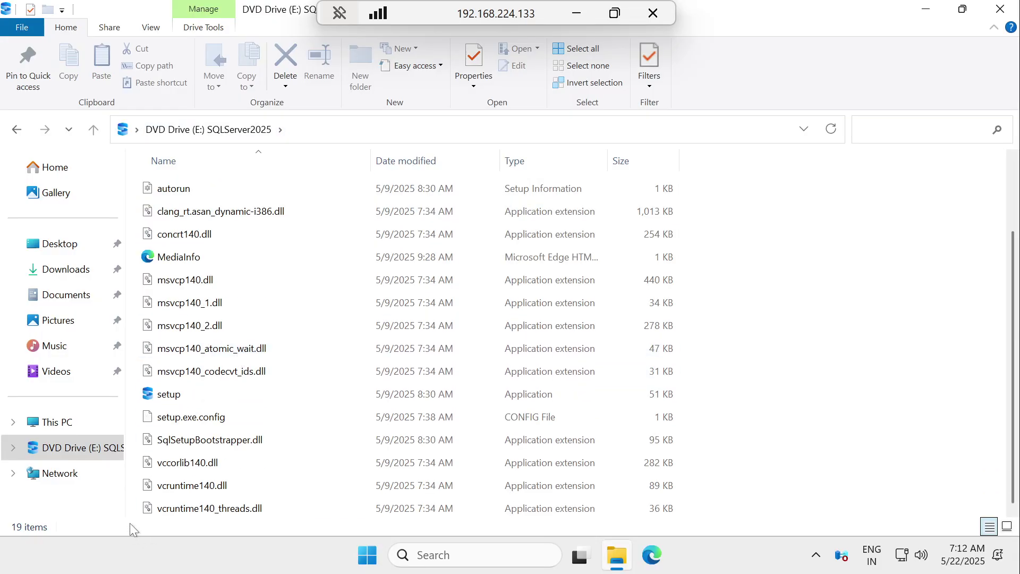
{"action": "left_click", "coordinate": [168, 395]}
{"action": "right_click", "coordinate": [166, 397]}
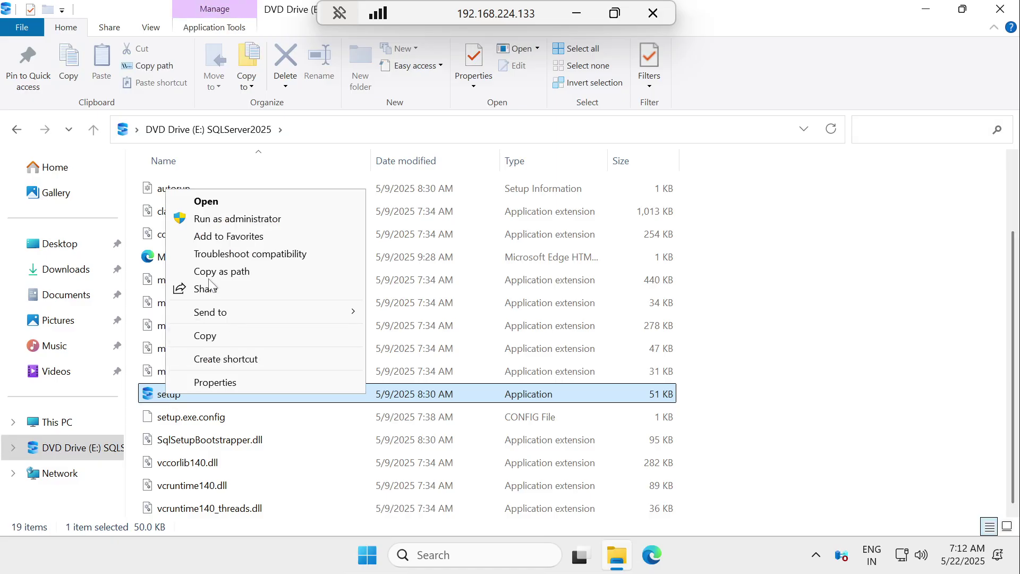
{"action": "left_click", "coordinate": [227, 219]}
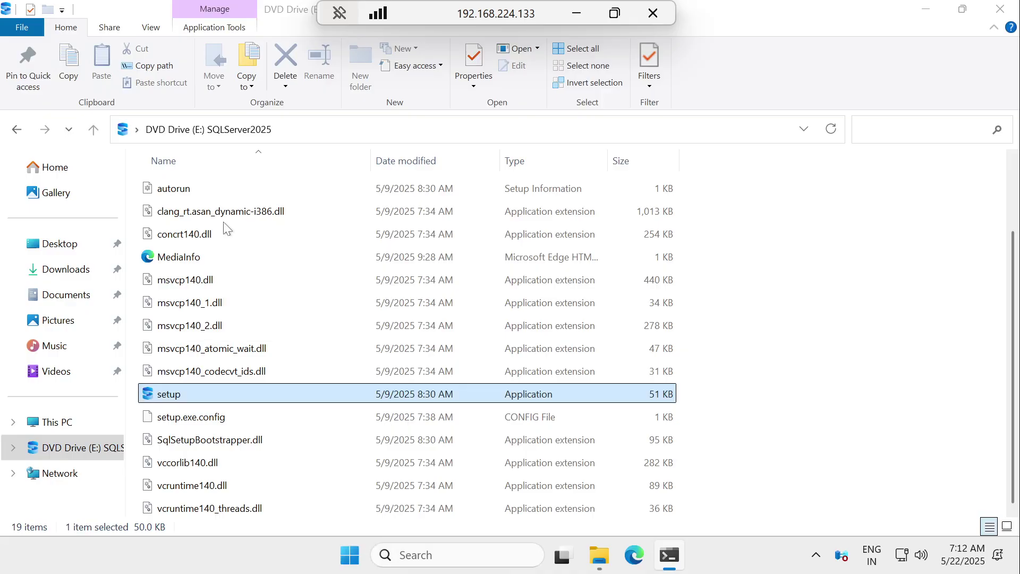
{"action": "left_click", "coordinate": [925, 11]}
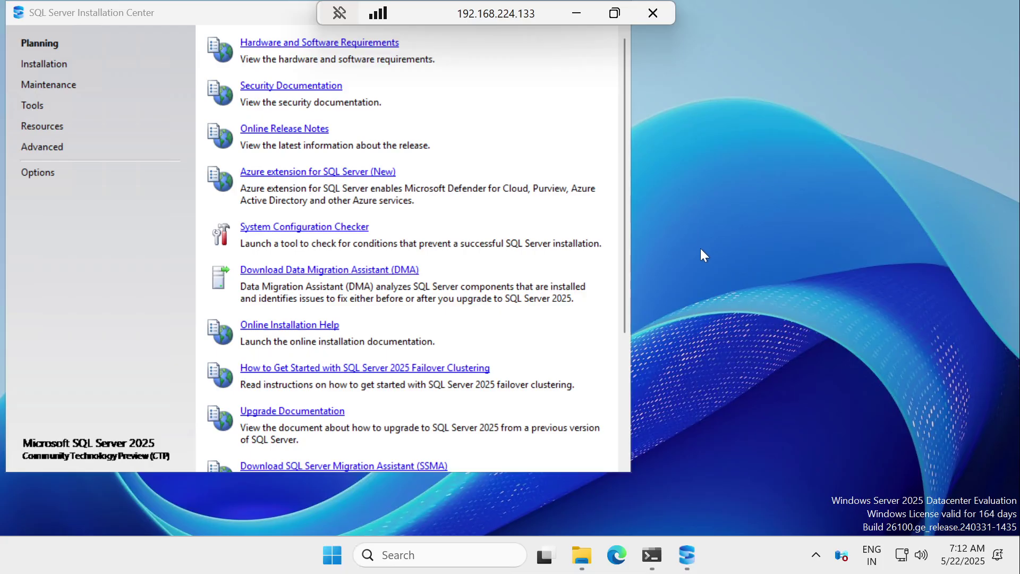
Step: Switch the Installation Center to its Installation page
{"action": "left_click", "coordinate": [45, 64]}
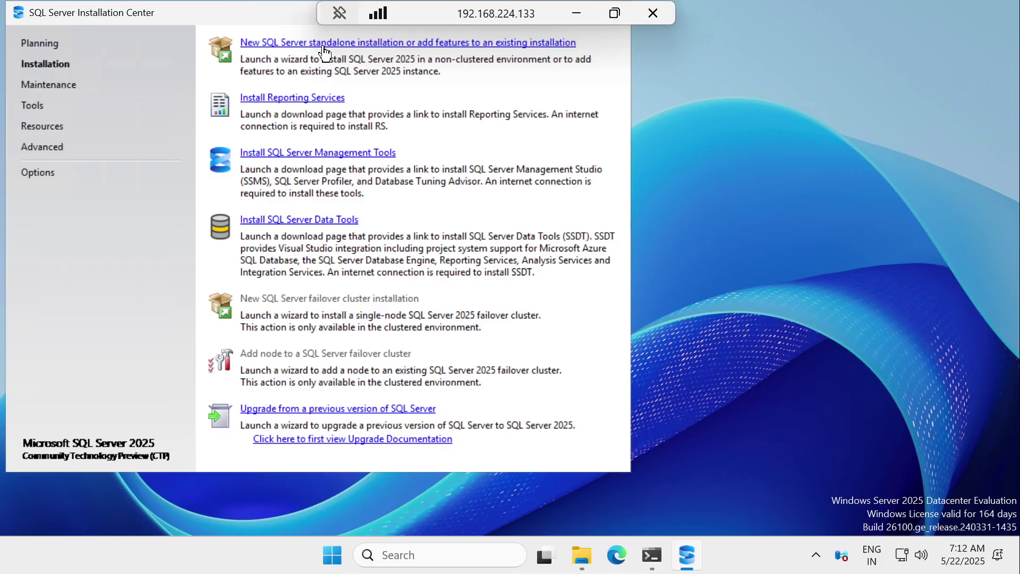
Step: Launch a new standalone SQL Server installation with Evaluation as the free edition
{"action": "left_click", "coordinate": [388, 46]}
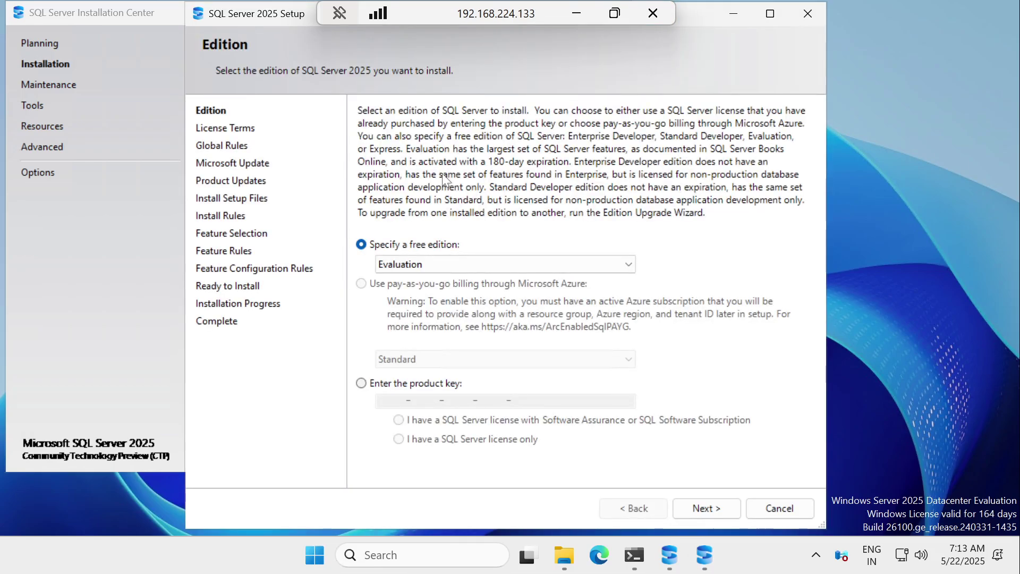
{"action": "left_click", "coordinate": [422, 261]}
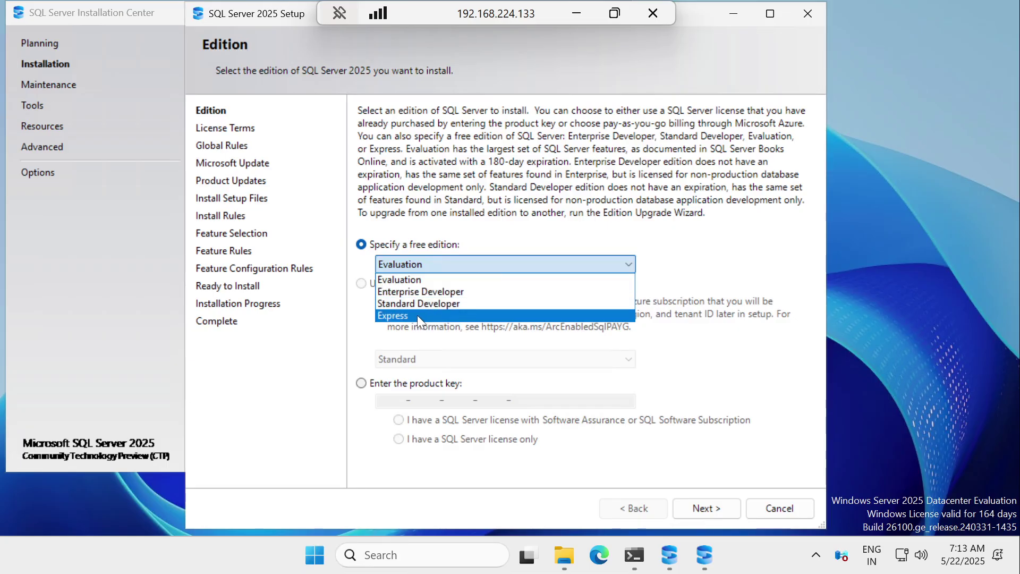
{"action": "left_click", "coordinate": [421, 291]}
{"action": "left_click", "coordinate": [428, 267]}
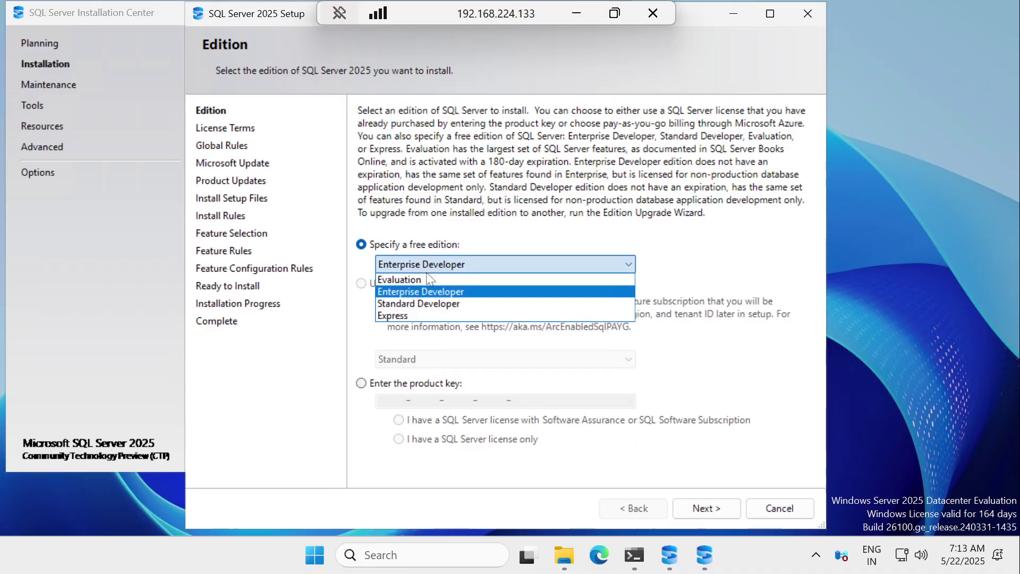
{"action": "left_click", "coordinate": [423, 279]}
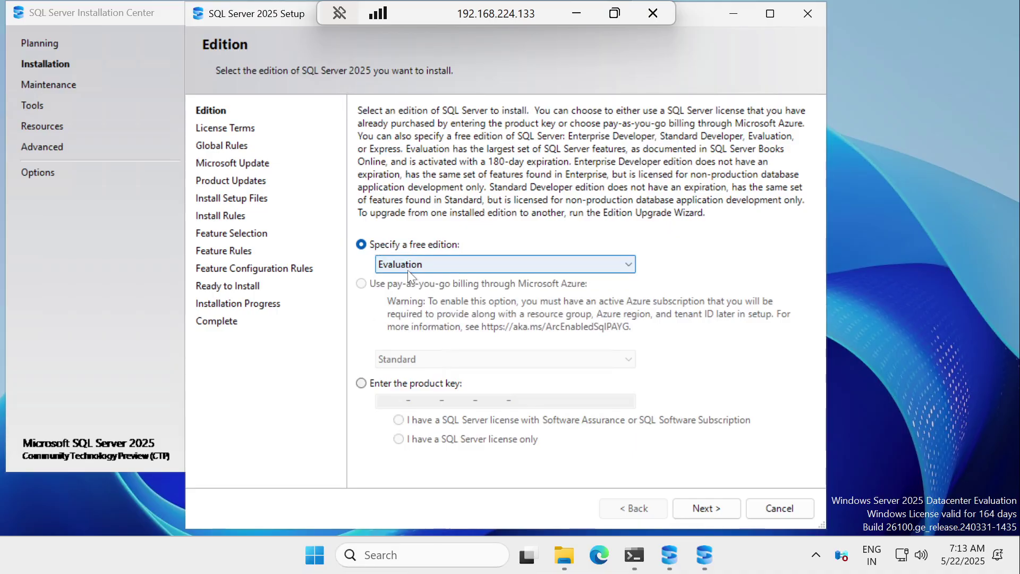
Step: Accept the SQL Server 2025 license terms and continue to Microsoft Update
{"action": "left_click", "coordinate": [709, 507]}
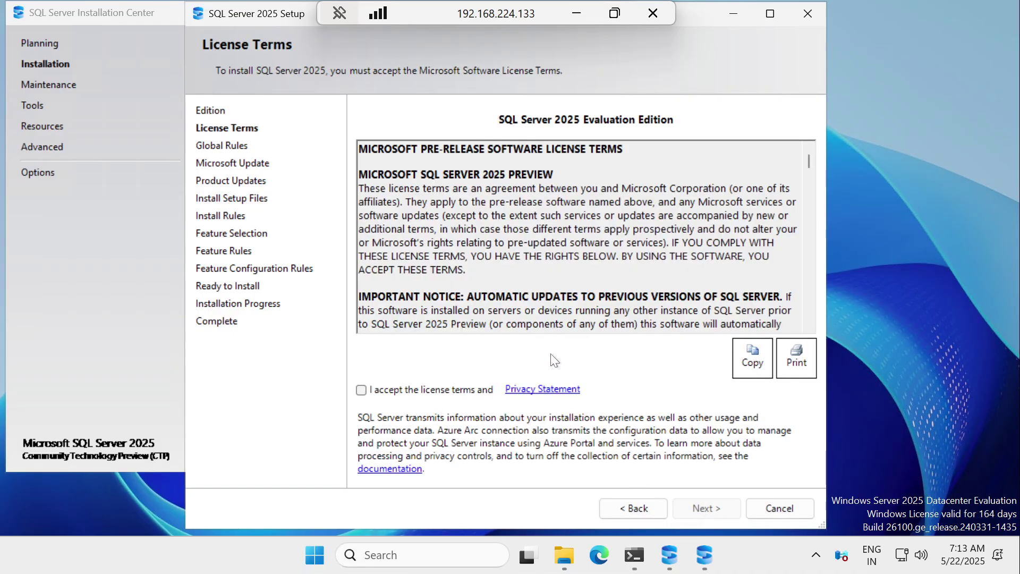
{"action": "left_click", "coordinate": [416, 389]}
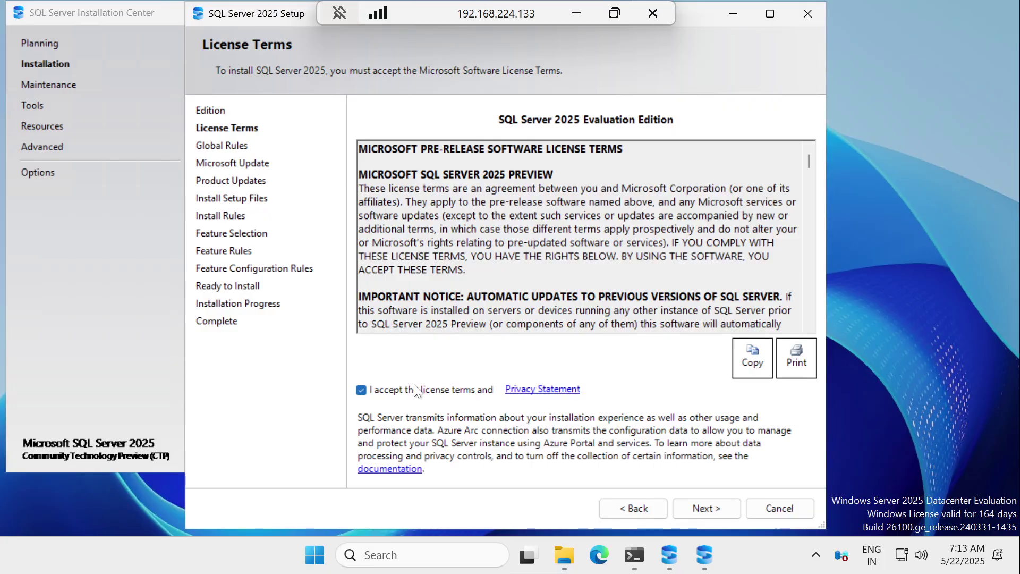
{"action": "left_click", "coordinate": [696, 508]}
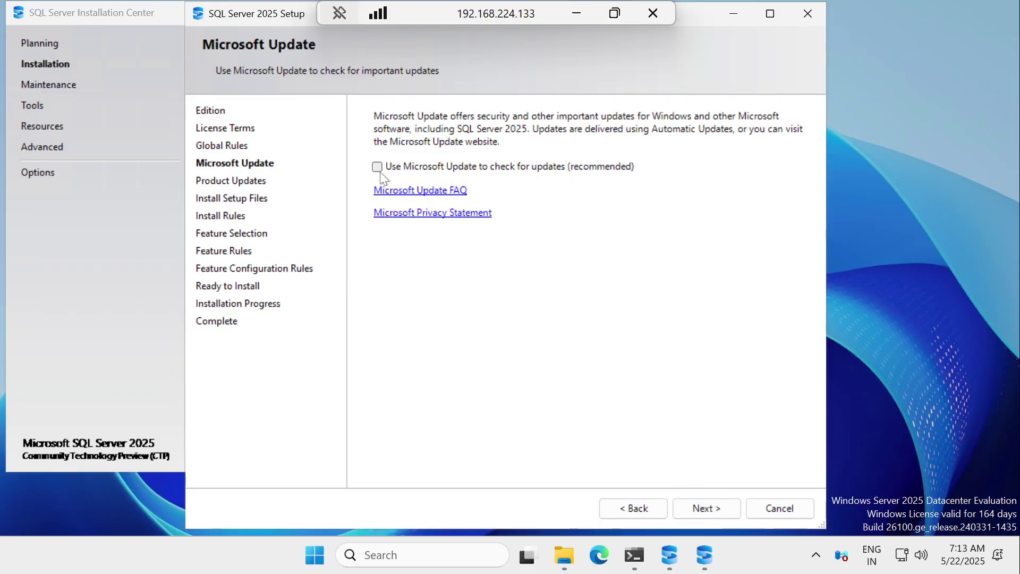
Step: Enable Microsoft Update checking, continue to setup file installation, and minimize the Installation Center
{"action": "left_click", "coordinate": [378, 168]}
{"action": "left_click", "coordinate": [706, 508]}
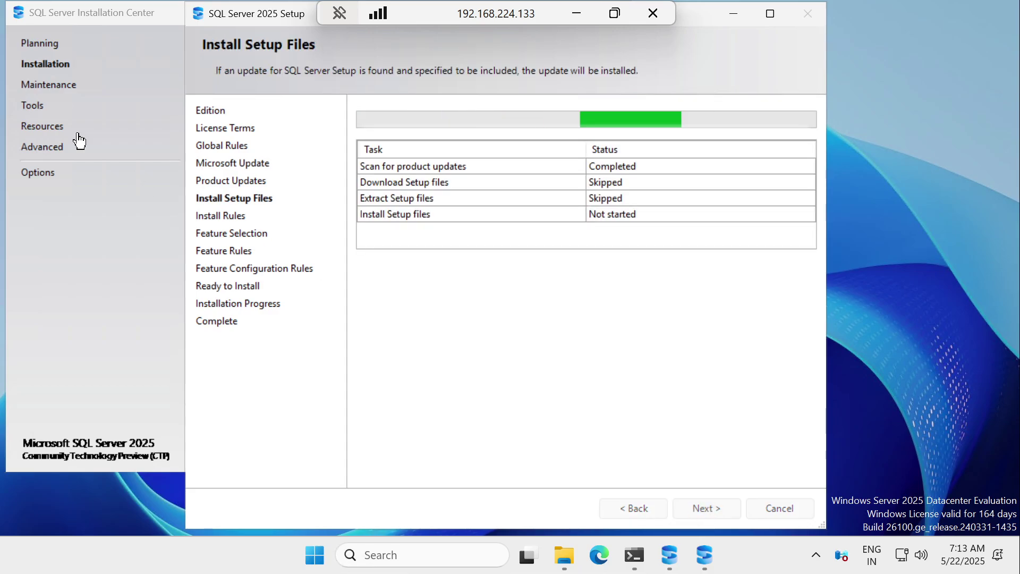
{"action": "left_click", "coordinate": [91, 10]}
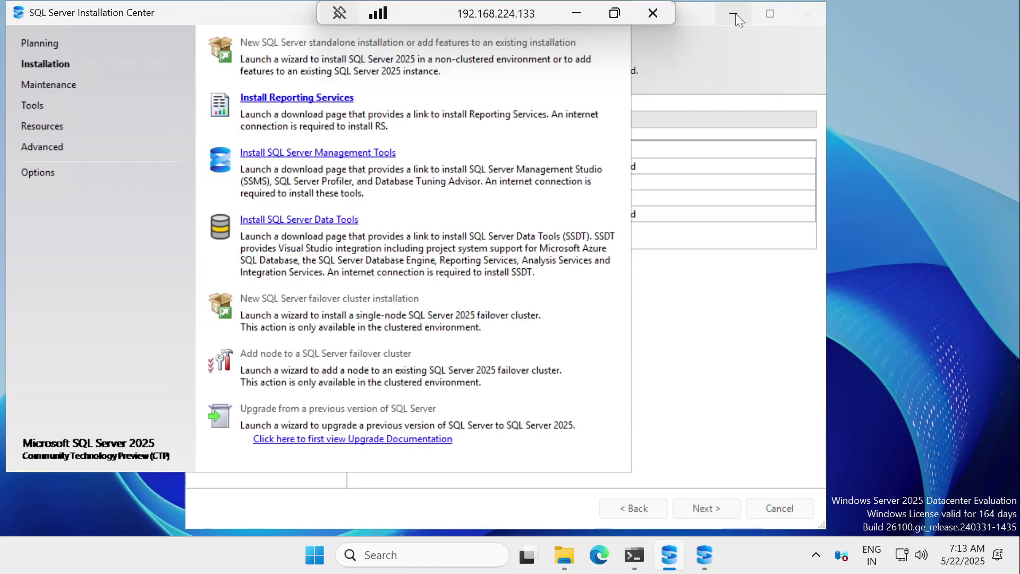
{"action": "left_click_drag", "start_coordinate": [237, 9], "coordinate": [271, 71]}
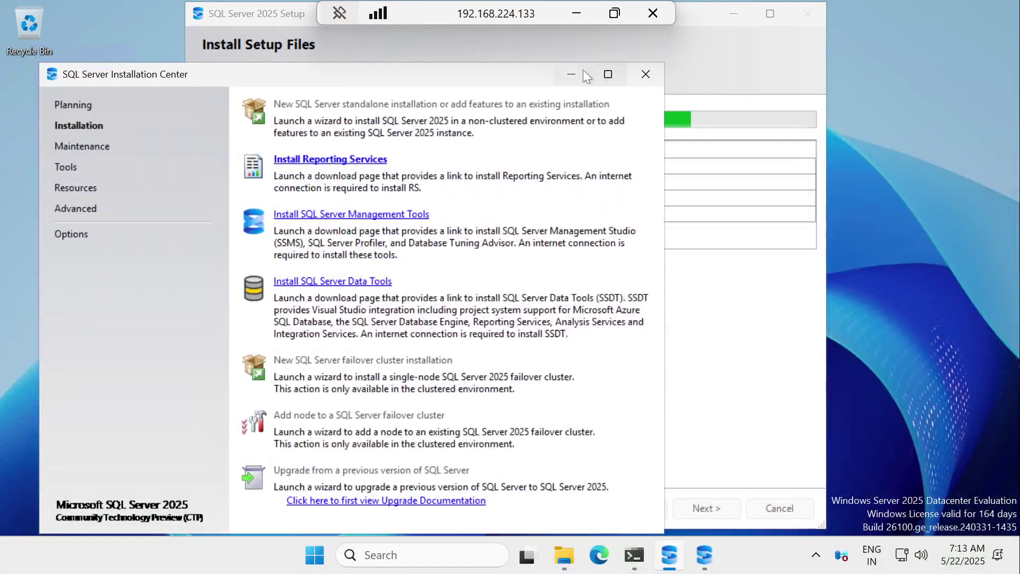
{"action": "left_click", "coordinate": [581, 71]}
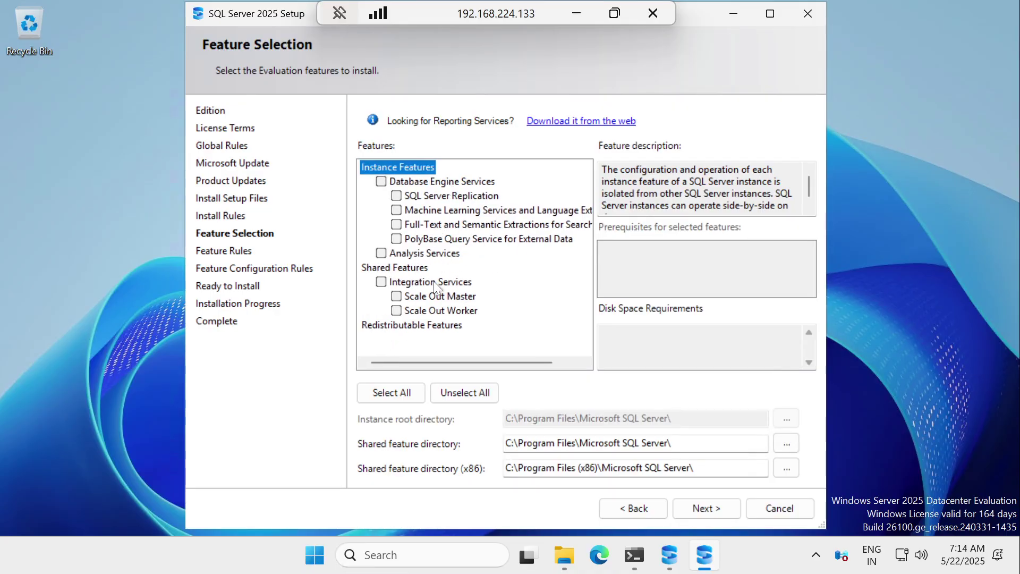
Step: Select all features, including Database Engine, Analysis and Integration Services, and continue
{"action": "left_click", "coordinate": [400, 395]}
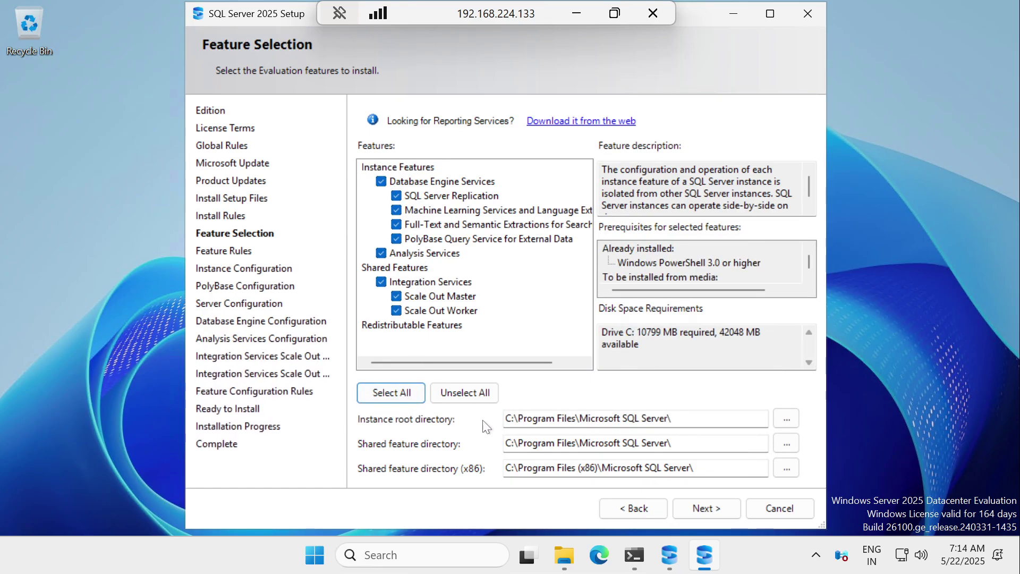
{"action": "left_click_drag", "start_coordinate": [551, 363], "coordinate": [562, 365]}
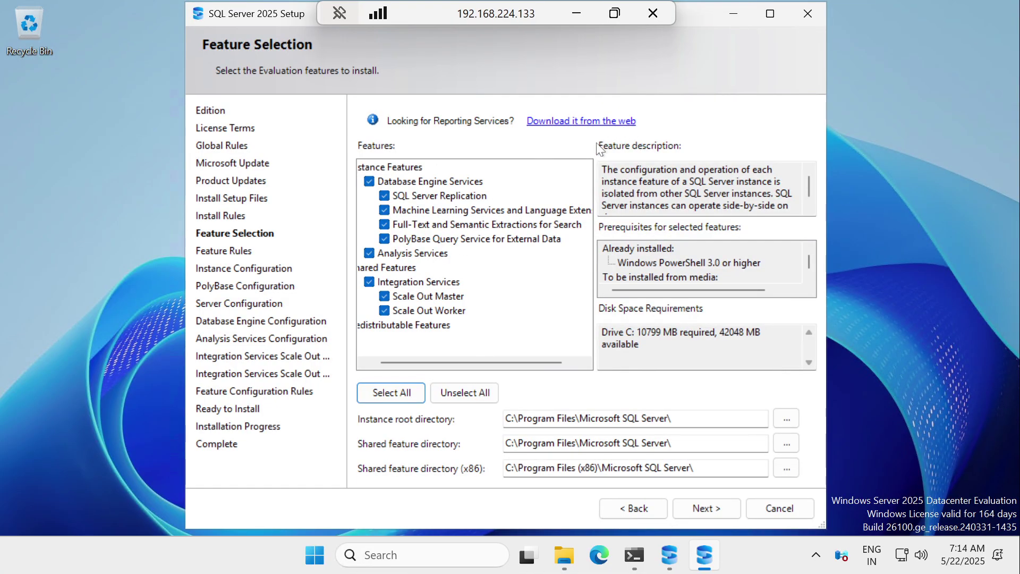
{"action": "left_click", "coordinate": [706, 507]}
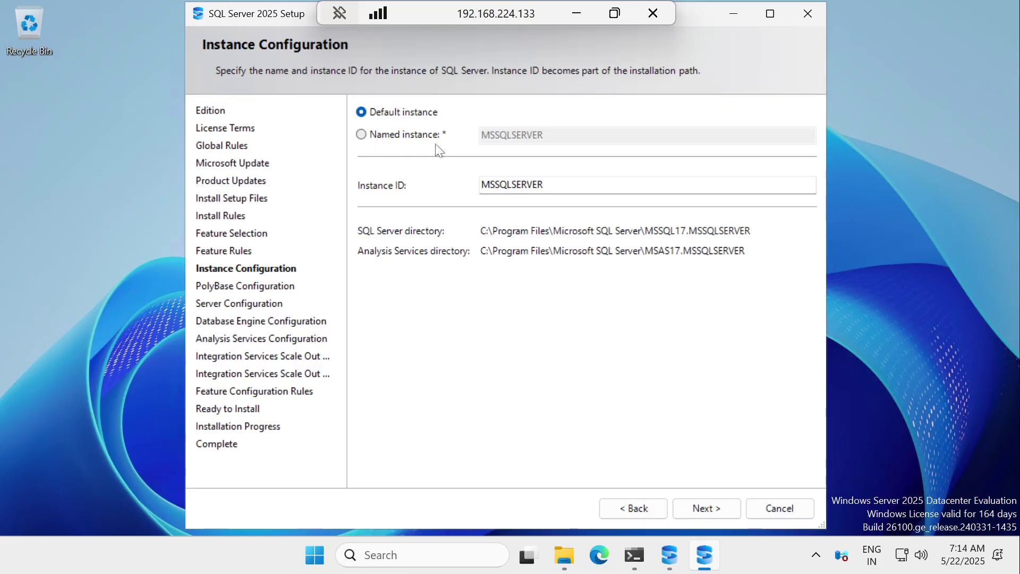
{"action": "left_click", "coordinate": [708, 511]}
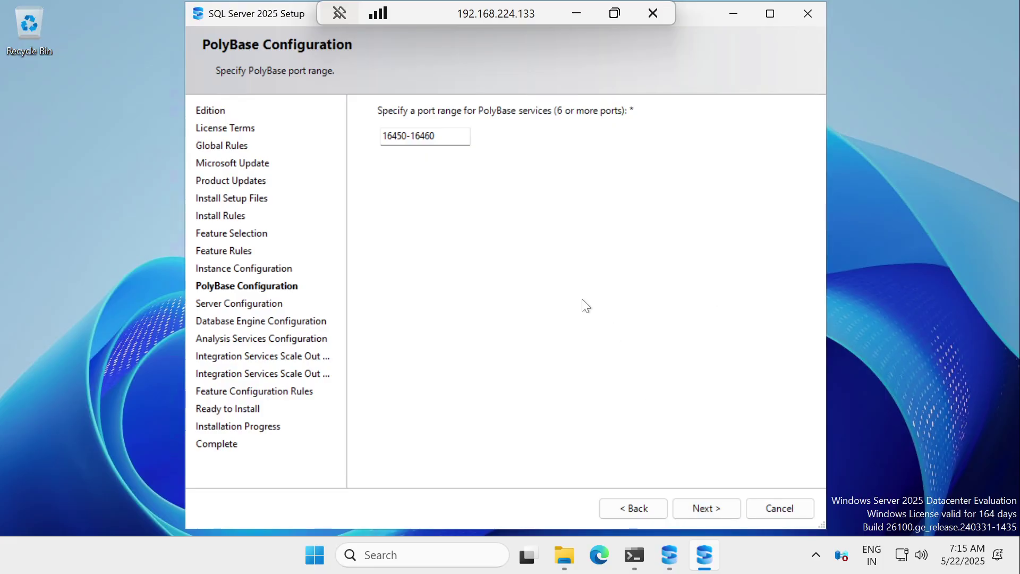
{"action": "left_click", "coordinate": [702, 508]}
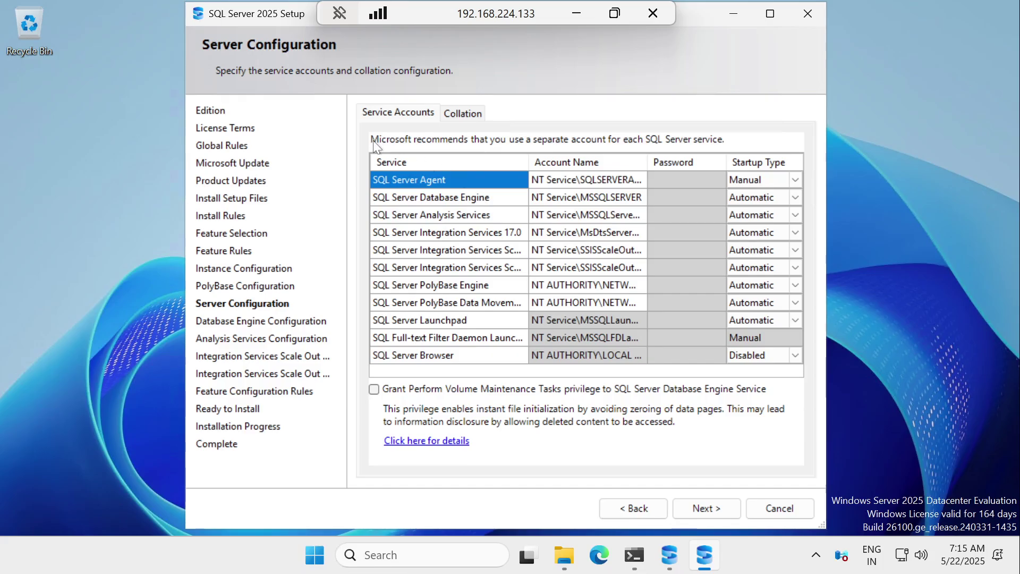
Step: Set the SQL Server Agent startup type to Automatic and continue to Database Engine Configuration
{"action": "left_click", "coordinate": [560, 192]}
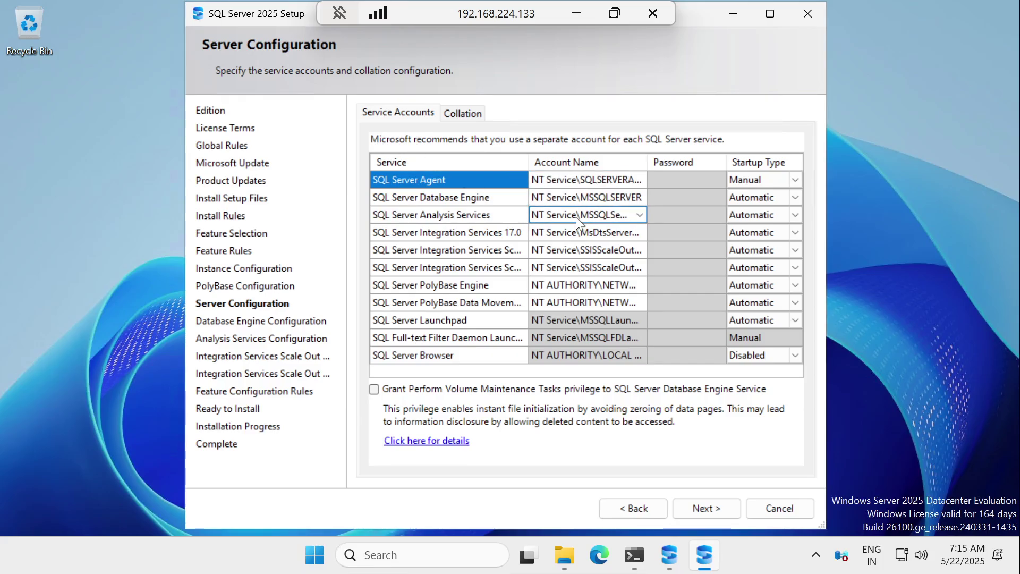
{"action": "left_click", "coordinate": [583, 236]}
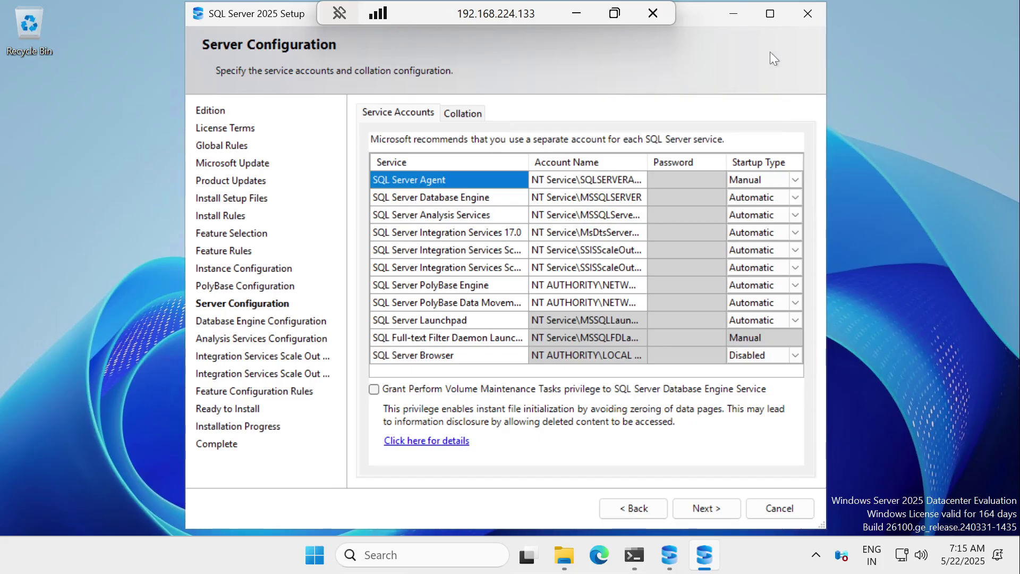
{"action": "left_click", "coordinate": [770, 16]}
{"action": "left_click", "coordinate": [635, 189]}
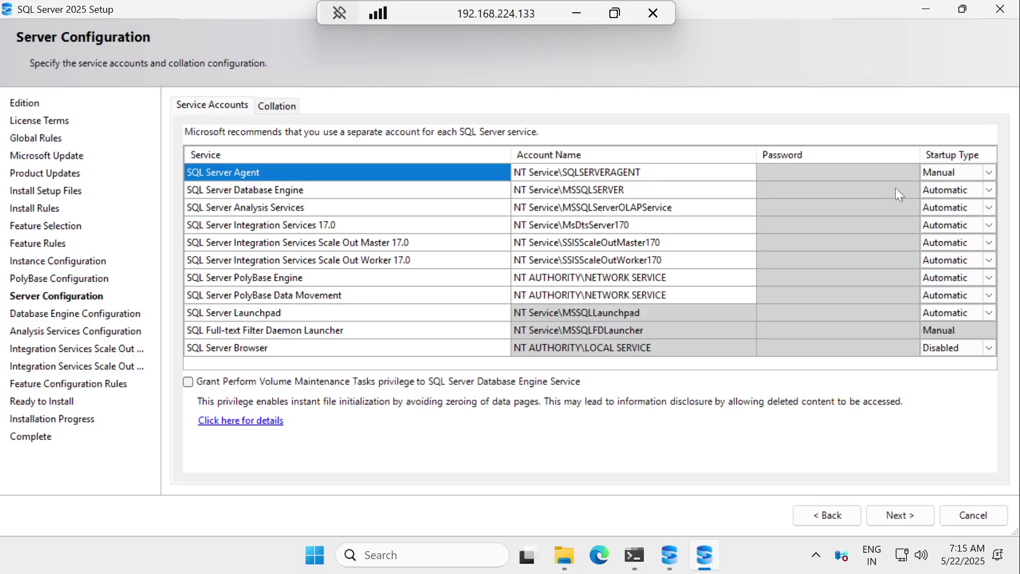
{"action": "left_click", "coordinate": [989, 176]}
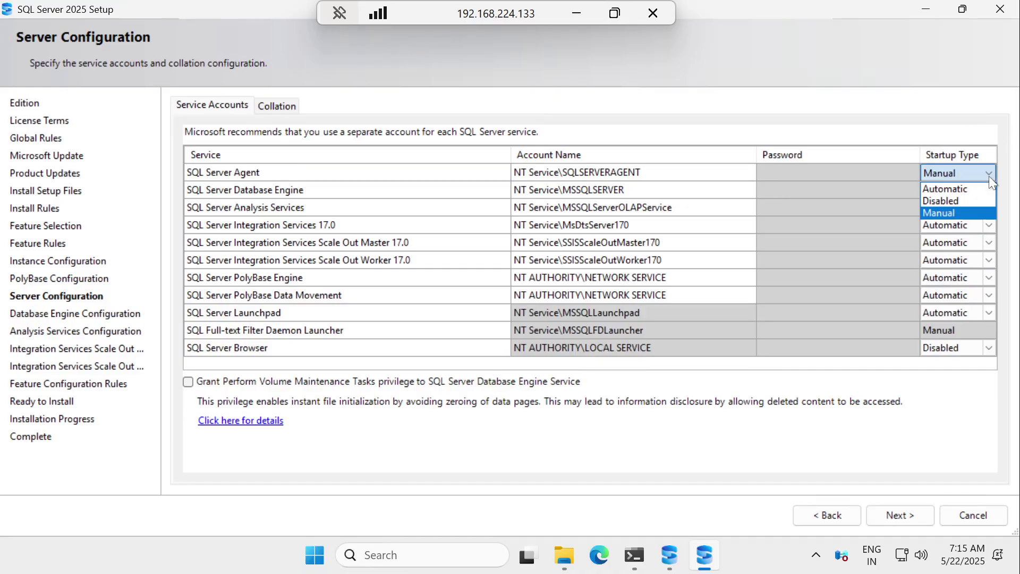
{"action": "left_click", "coordinate": [960, 186]}
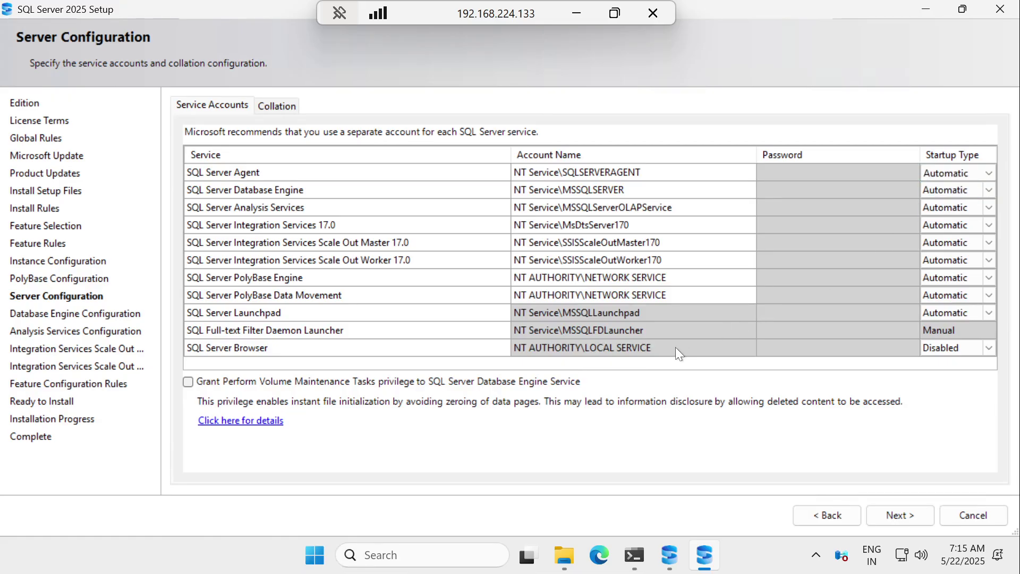
{"action": "left_click", "coordinate": [276, 106]}
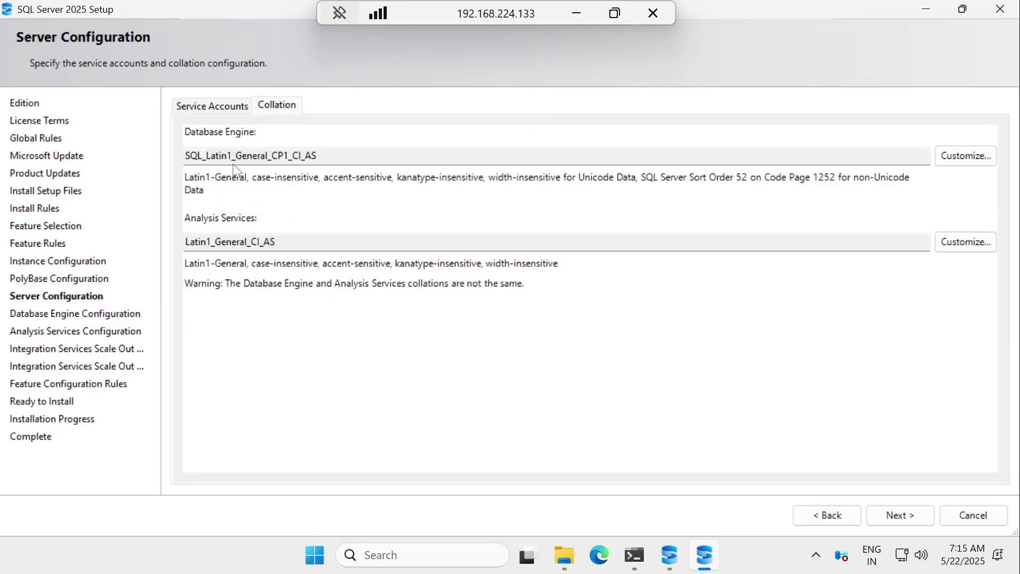
{"action": "left_click", "coordinate": [213, 105]}
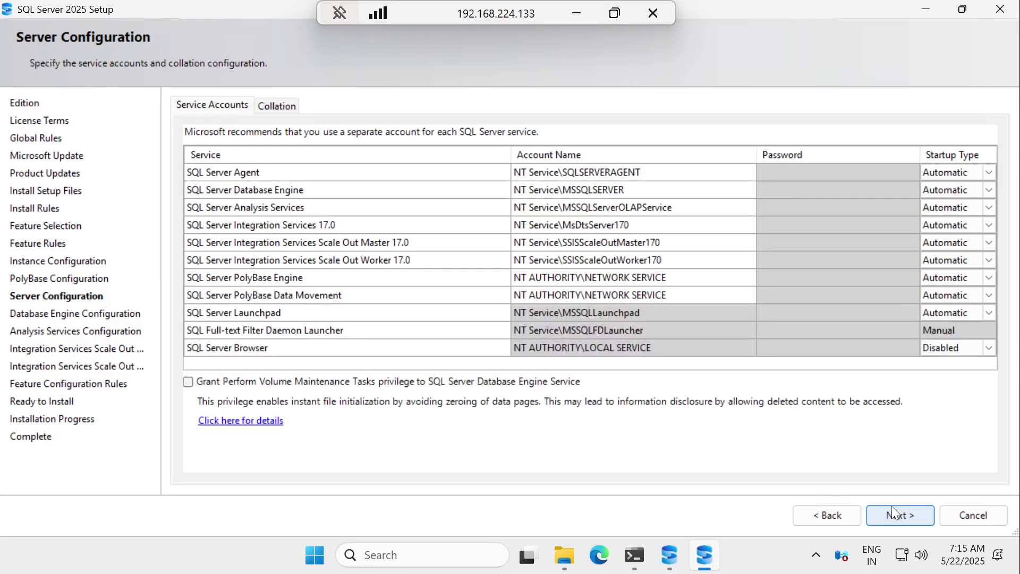
{"action": "left_click", "coordinate": [901, 517]}
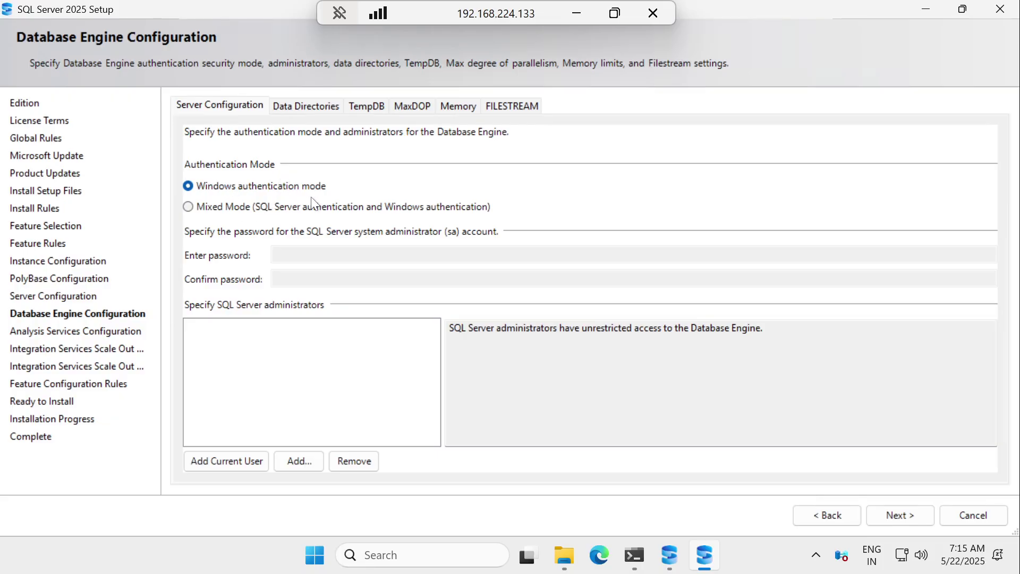
Step: Switch the Database Engine to Mixed Mode with a confirmed sa password and add the current user as administrator
{"action": "left_click", "coordinate": [229, 208]}
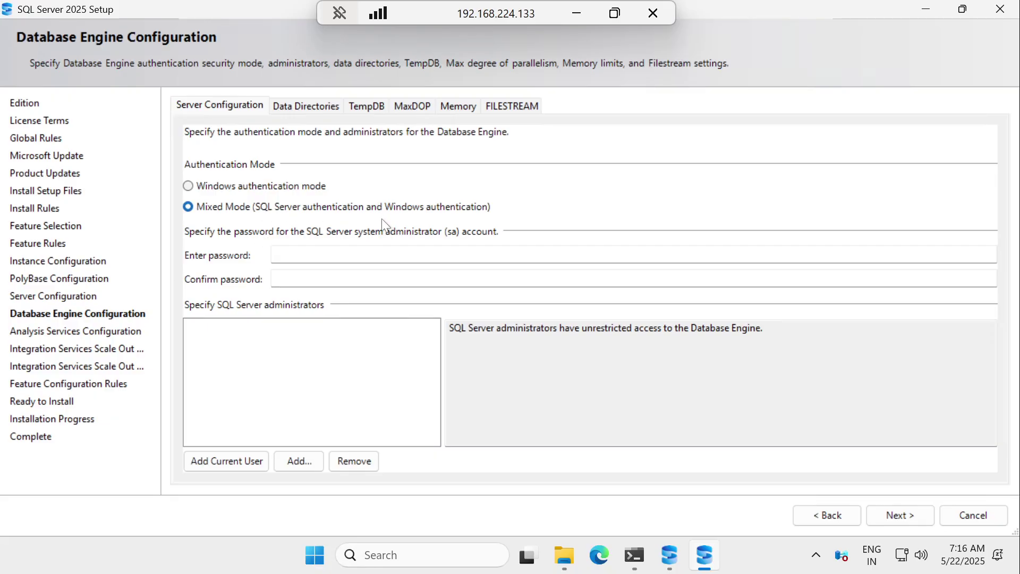
{"action": "left_click", "coordinate": [313, 255]}
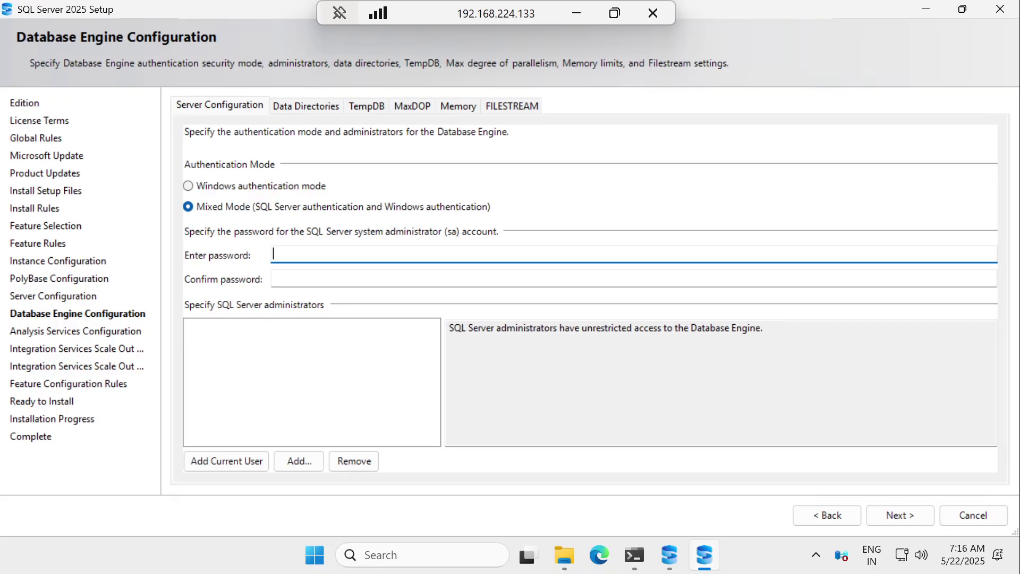
{"action": "type", "text": "*********"}
{"action": "key", "text": "Tab"}
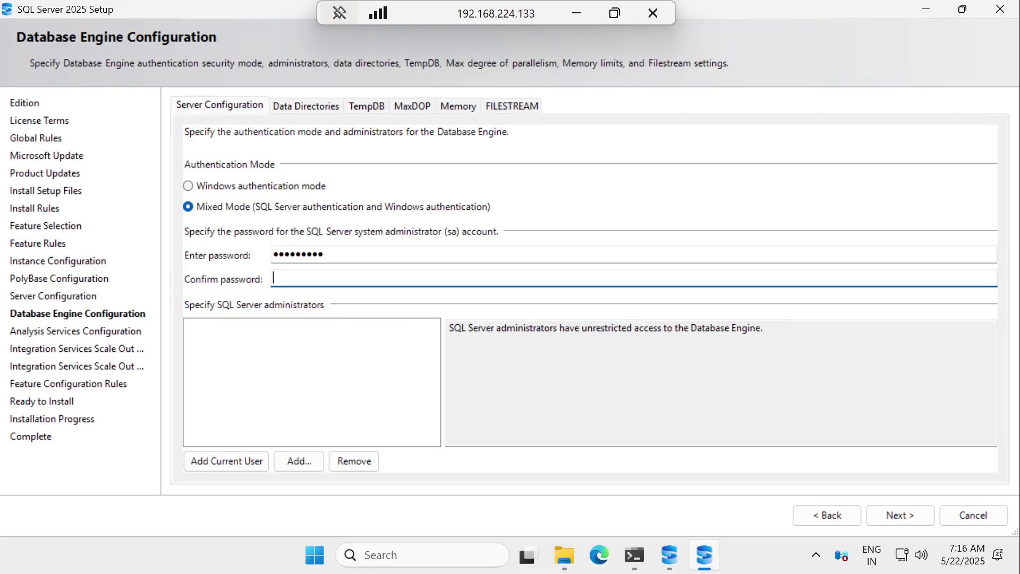
{"action": "type", "text": "*********"}
{"action": "left_click", "coordinate": [227, 464]}
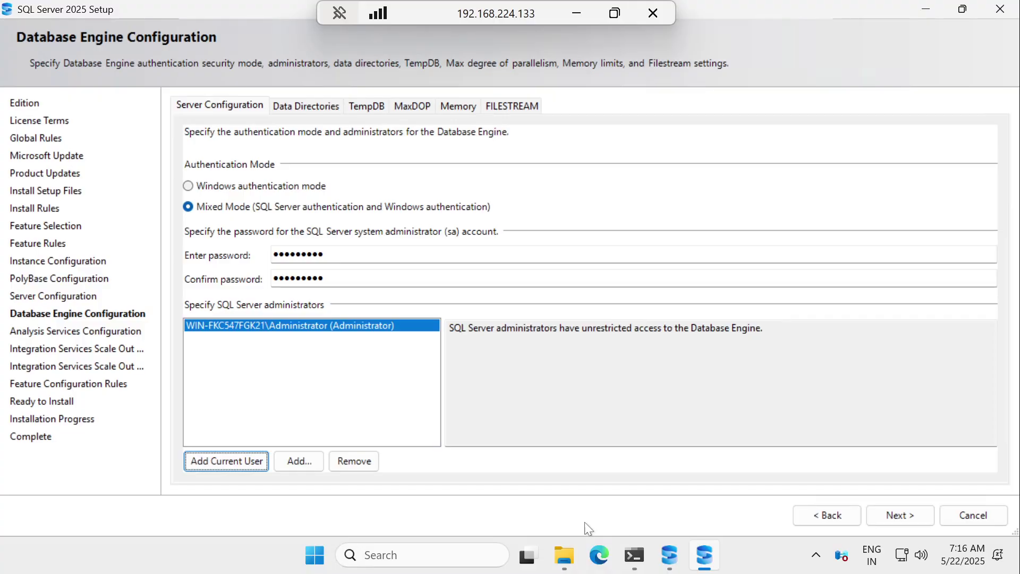
{"action": "left_click", "coordinate": [900, 514]}
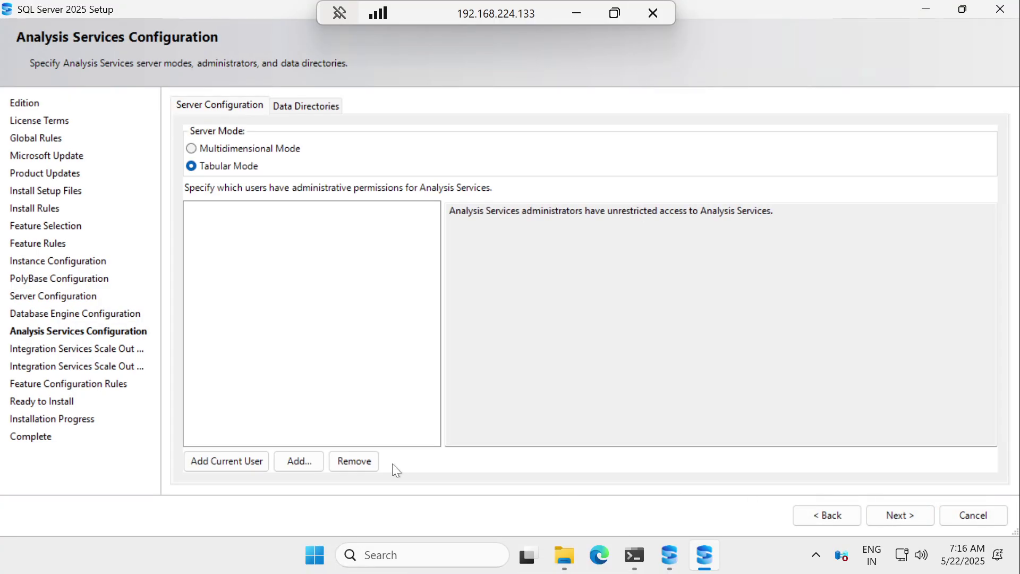
{"action": "left_click", "coordinate": [839, 514]}
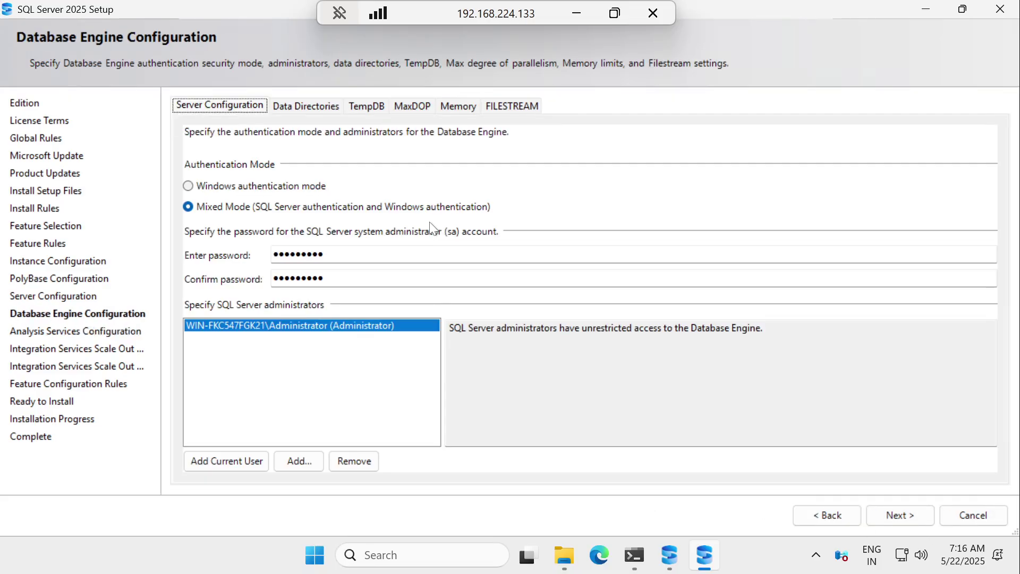
{"action": "left_click", "coordinate": [301, 107]}
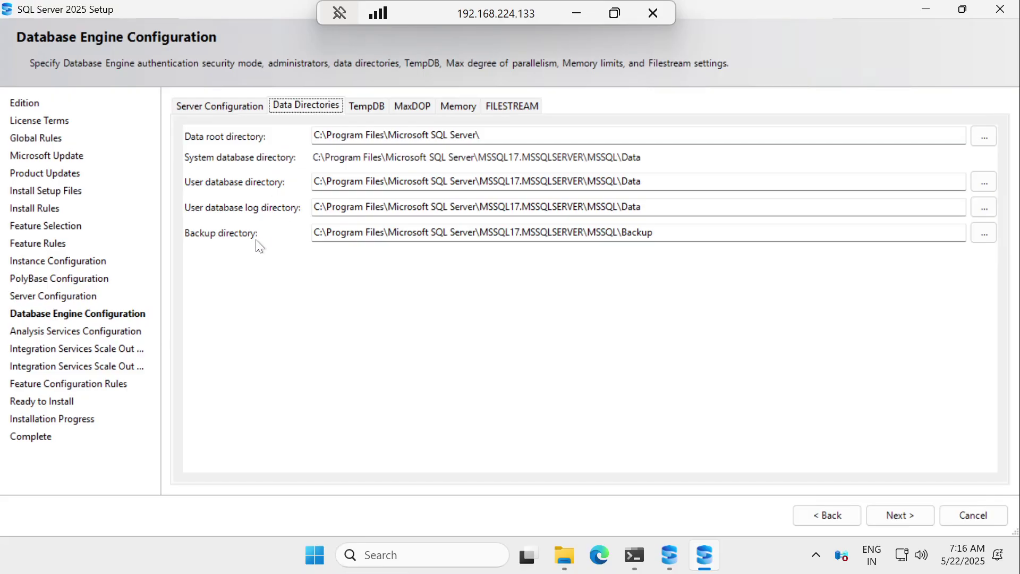
{"action": "left_click", "coordinate": [358, 108]}
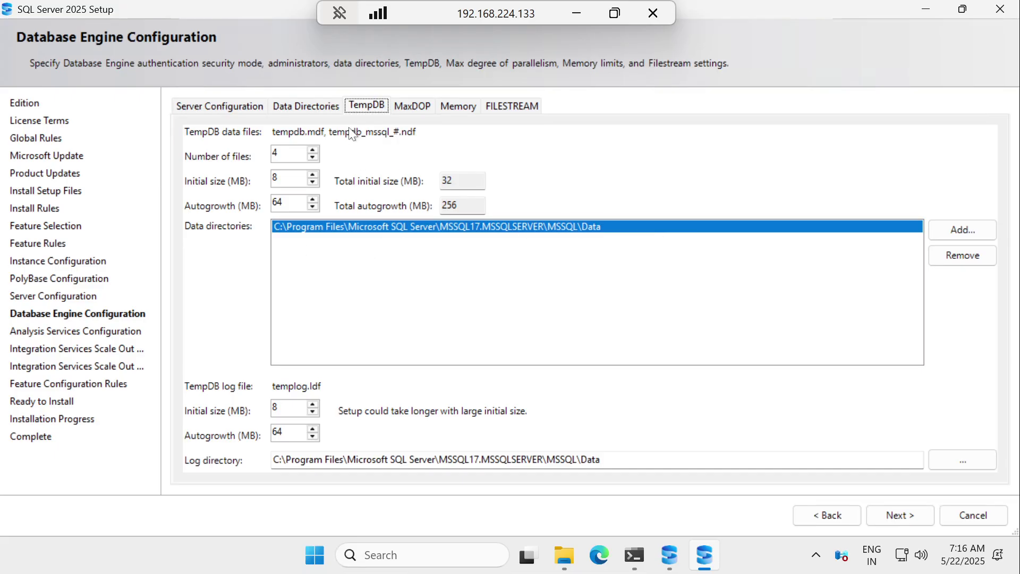
{"action": "left_click", "coordinate": [222, 106]}
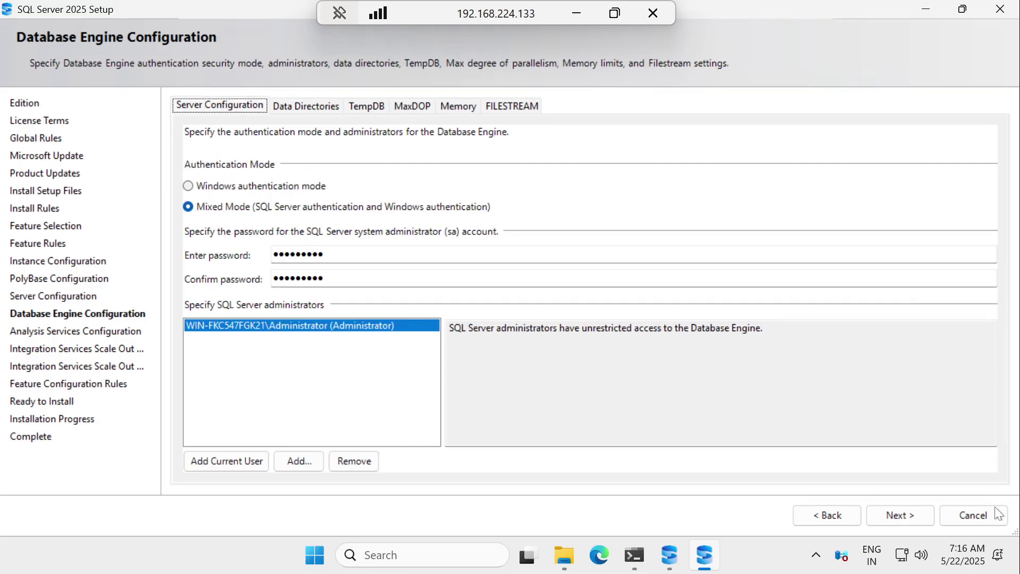
{"action": "left_click", "coordinate": [897, 515]}
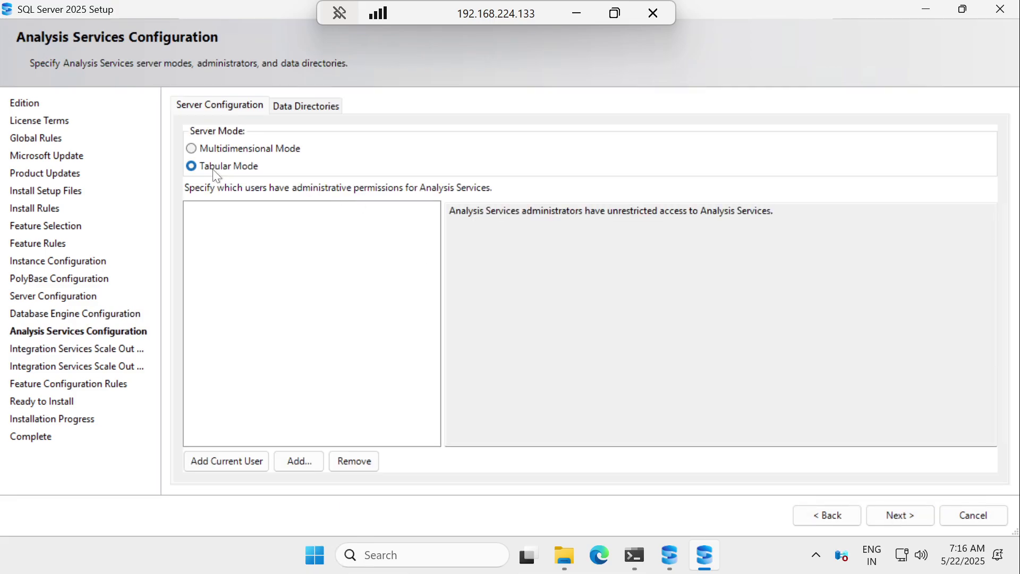
Step: Add the current user as Analysis Services administrator in Tabular Mode and review the Data Directories
{"action": "left_click", "coordinate": [228, 462]}
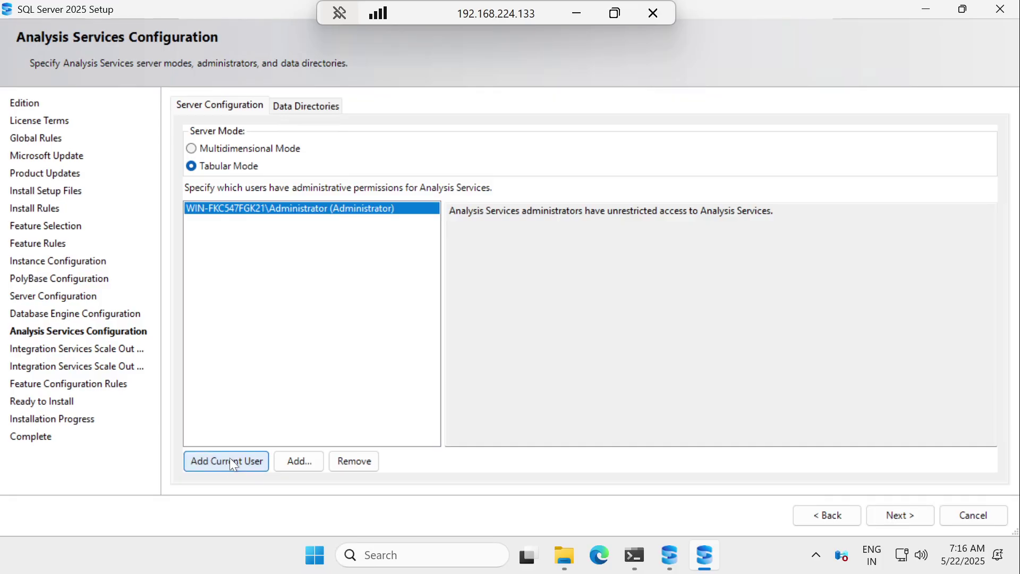
{"action": "left_click", "coordinate": [294, 105]}
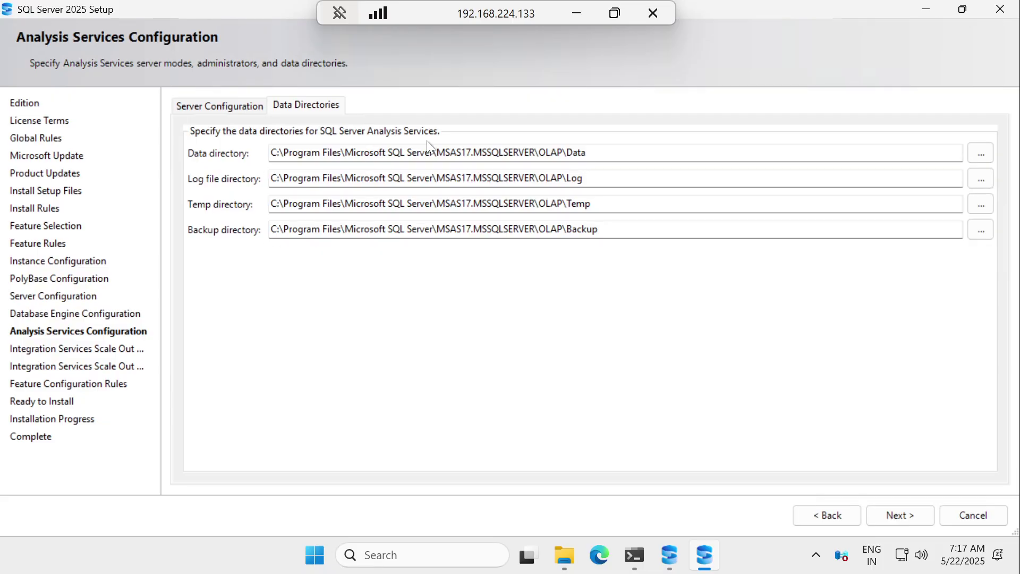
{"action": "left_click", "coordinate": [890, 516]}
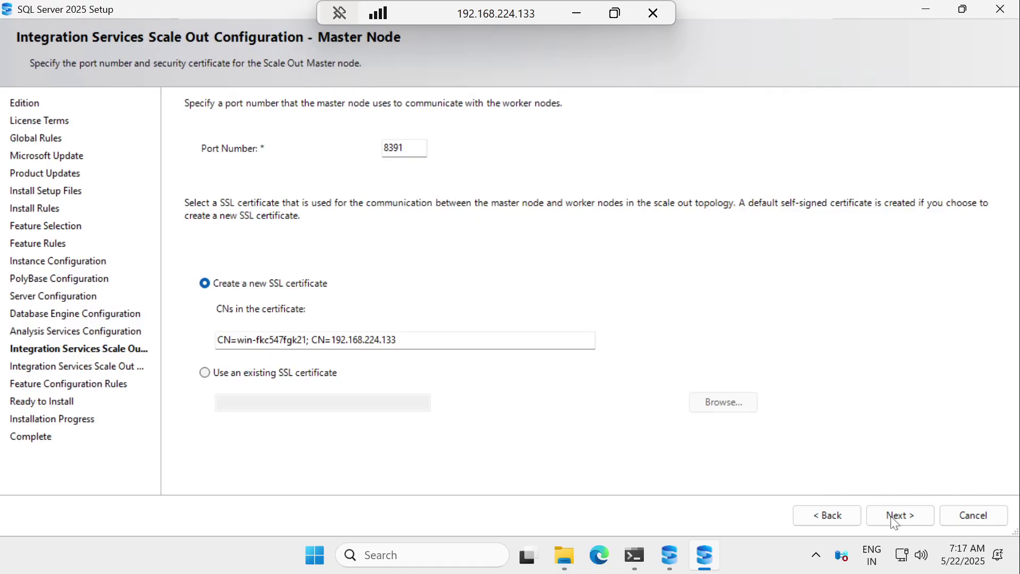
Step: Keep the default Scale Out Master Node (port 8391) and Worker Node settings
{"action": "left_click", "coordinate": [892, 517]}
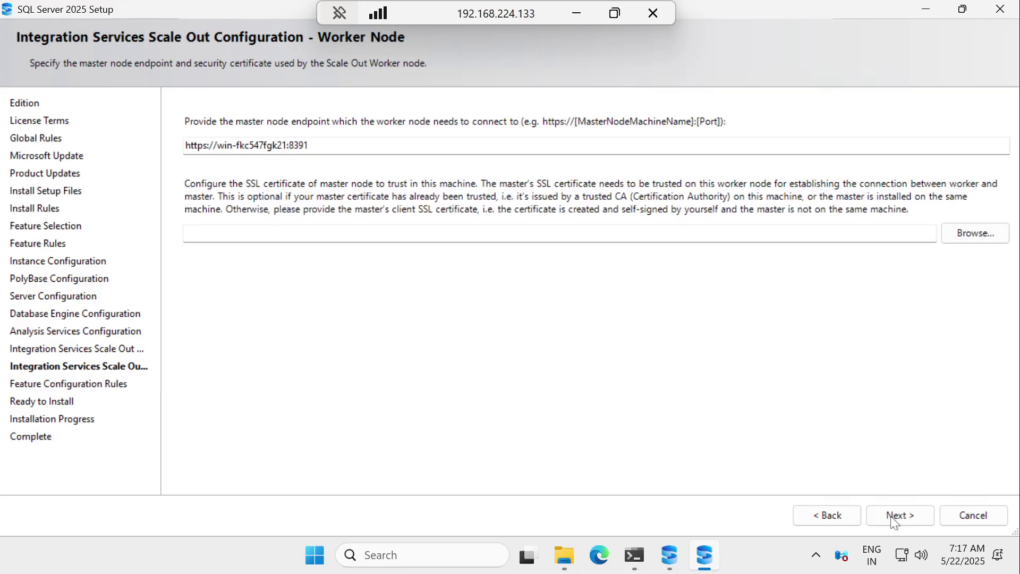
{"action": "left_click", "coordinate": [890, 515]}
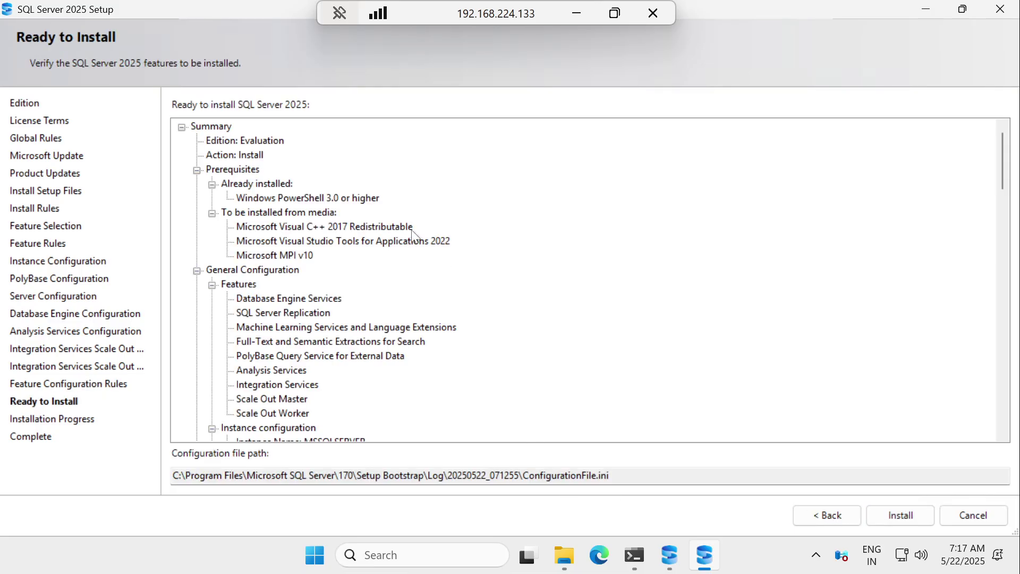
Step: Look over the Ready to Install summary tree and launch the SQL Server 2025 installation
{"action": "scroll", "coordinate": [325, 192], "scroll_direction": "down", "scroll_amount": 10}
{"action": "scroll", "coordinate": [325, 192], "scroll_direction": "down", "scroll_amount": 20}
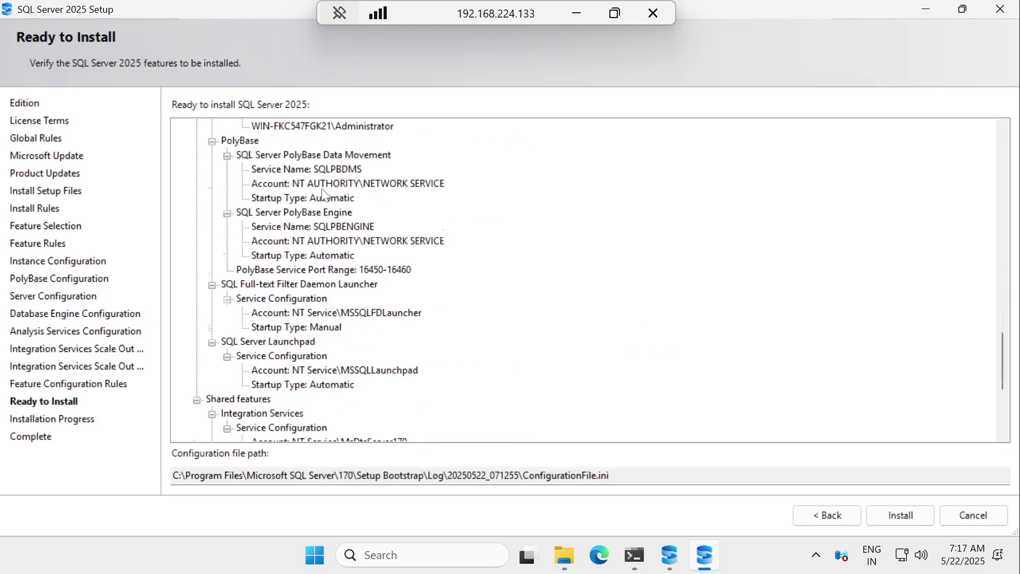
{"action": "scroll", "coordinate": [326, 198], "scroll_direction": "up", "scroll_amount": 20}
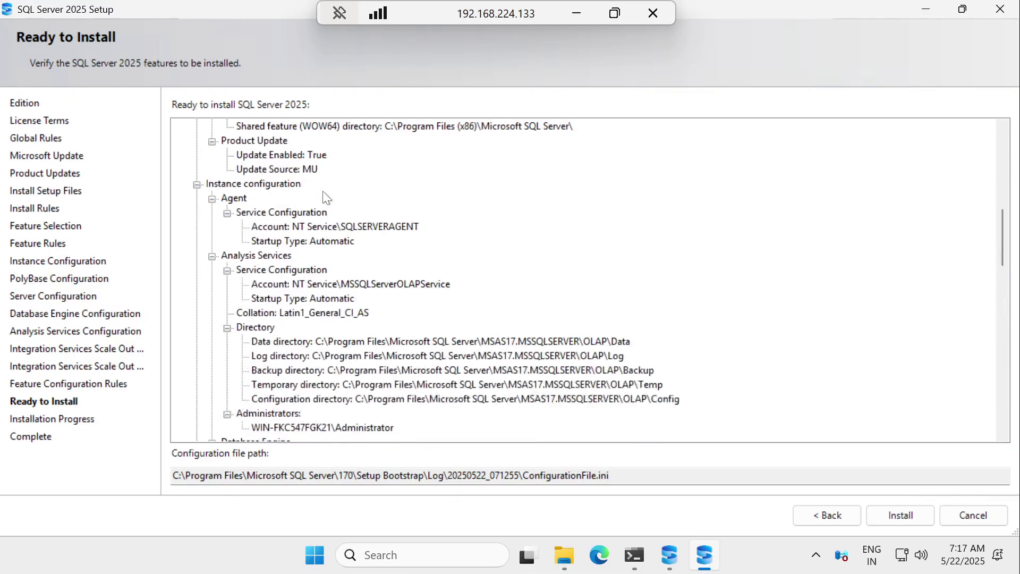
{"action": "left_click", "coordinate": [885, 518]}
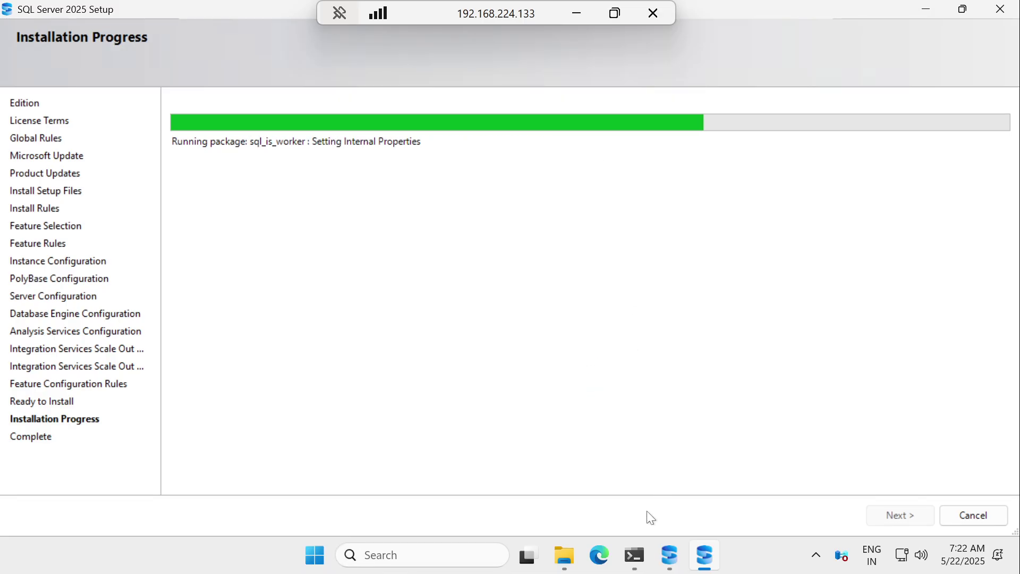
Step: Leave the remote session and copy 'SQL Server Management Studio (SSMS)' from the Notepad guide's title
{"action": "left_click", "coordinate": [582, 8]}
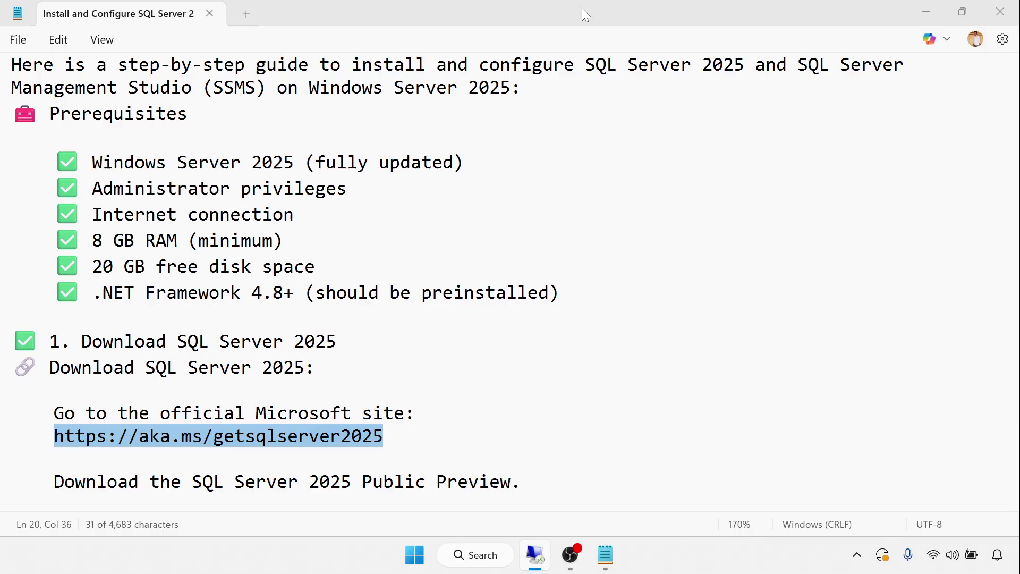
{"action": "scroll", "coordinate": [510, 282], "scroll_direction": "down", "scroll_amount": 2}
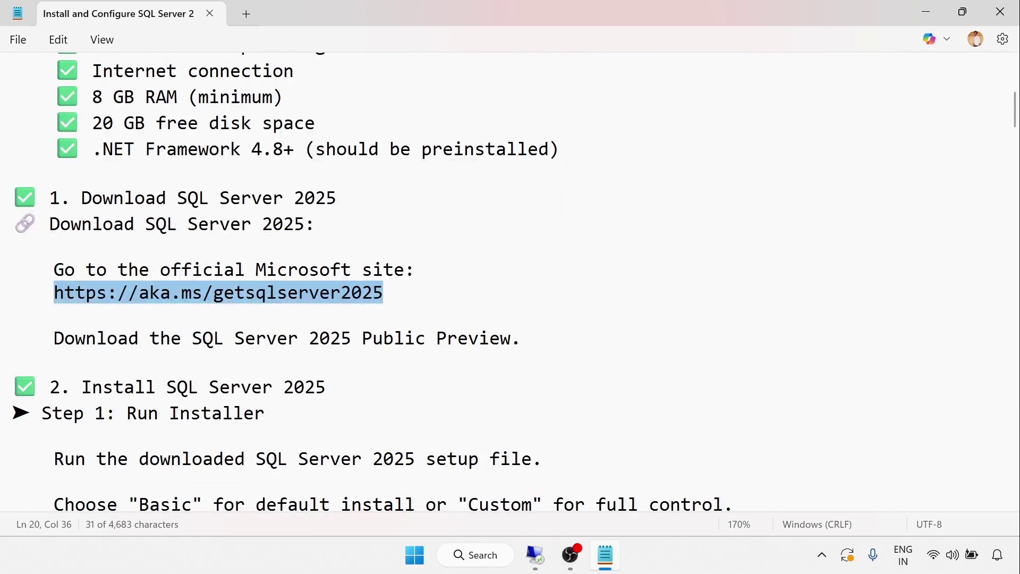
{"action": "scroll", "coordinate": [510, 281], "scroll_direction": "up", "scroll_amount": 5}
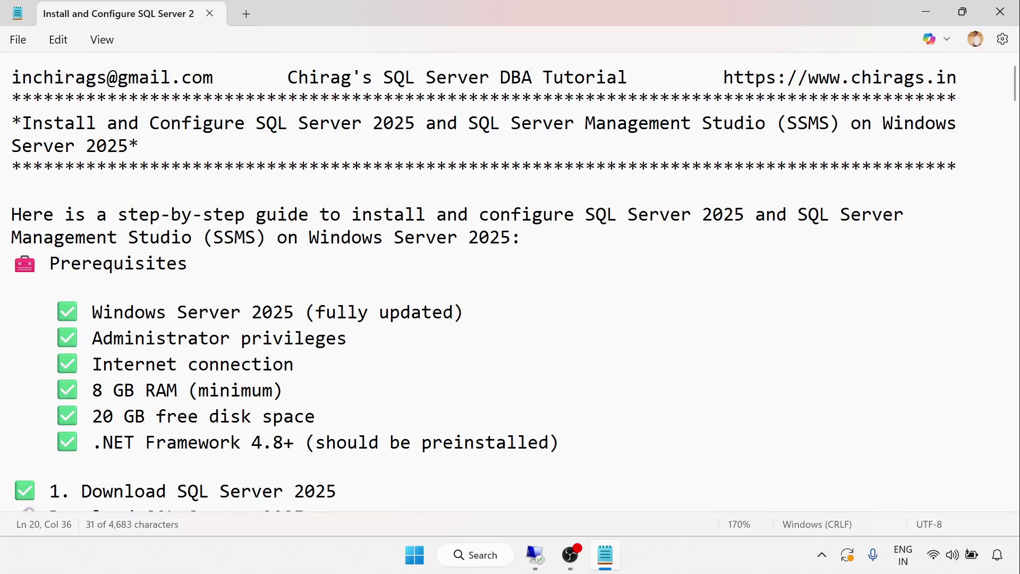
{"action": "left_click_drag", "start_coordinate": [468, 123], "coordinate": [840, 122]}
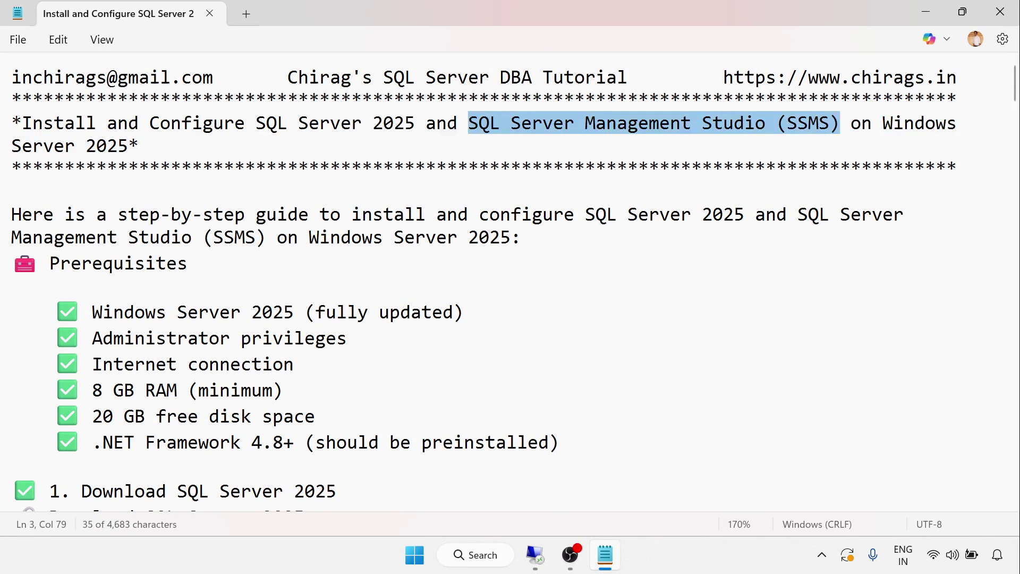
{"action": "right_click", "coordinate": [805, 125]}
{"action": "left_click", "coordinate": [631, 204]}
Step: On the server, search Bing for 'SQL Server Management Studio (SSMS)' and open the Microsoft Learn install result
{"action": "left_click", "coordinate": [541, 564]}
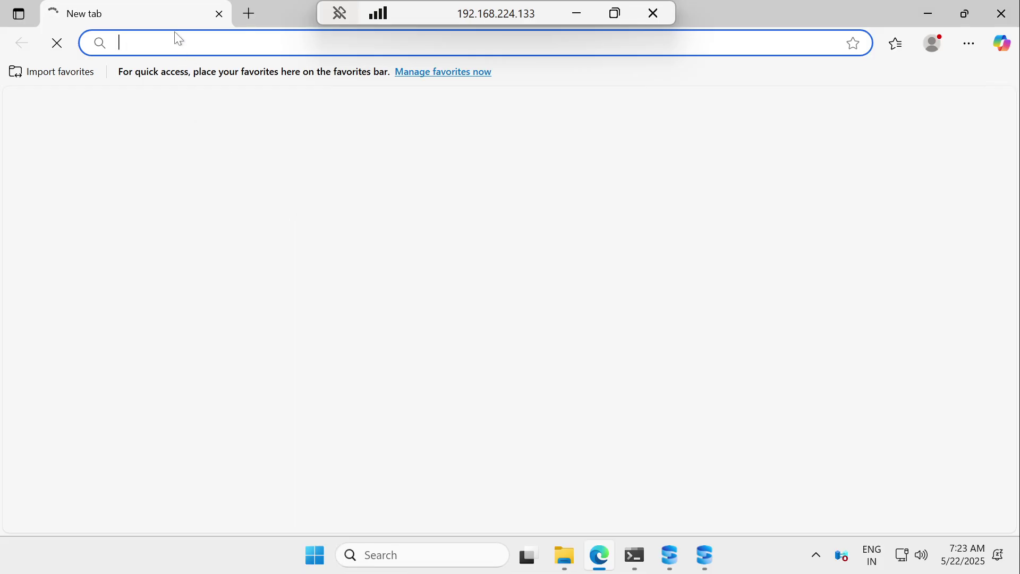
{"action": "key", "text": "ctrl+v"}
{"action": "key", "text": "Return"}
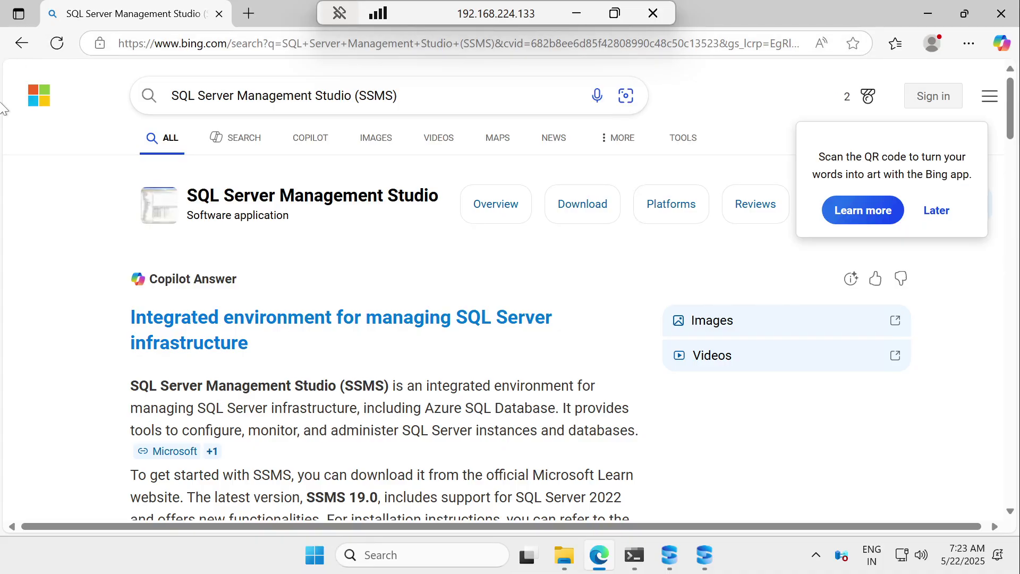
{"action": "scroll", "coordinate": [255, 275], "scroll_direction": "down", "scroll_amount": 12}
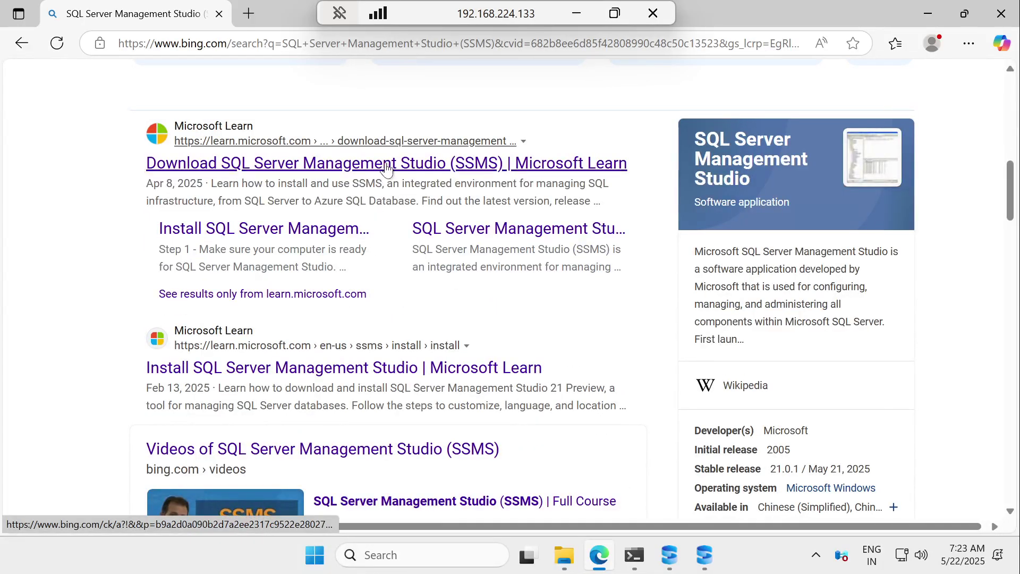
{"action": "left_click", "coordinate": [385, 161]}
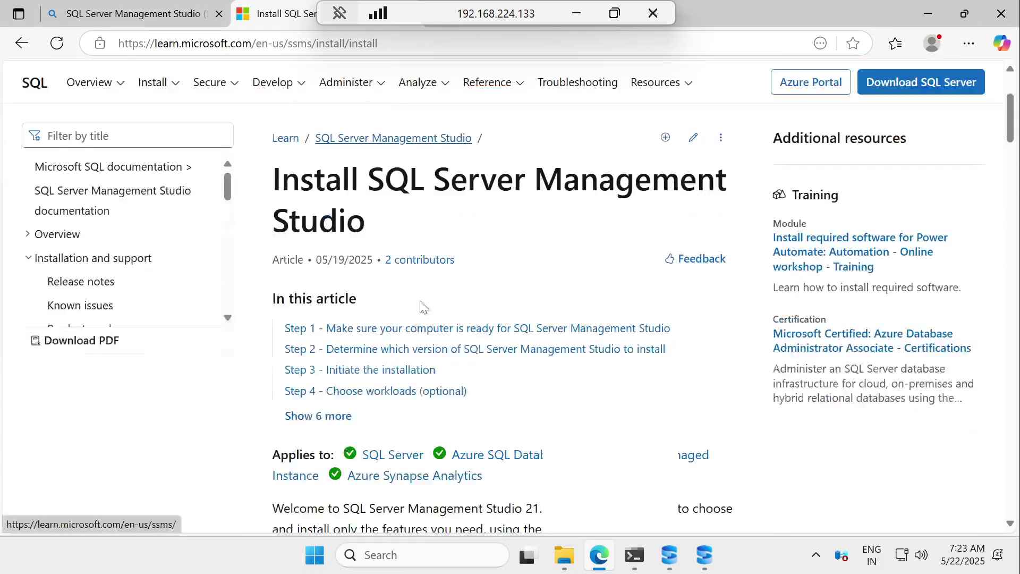
Step: Close the Bing results tab and scroll down through the Install SSMS article
{"action": "left_click", "coordinate": [218, 14]}
{"action": "scroll", "coordinate": [375, 253], "scroll_direction": "down", "scroll_amount": 3}
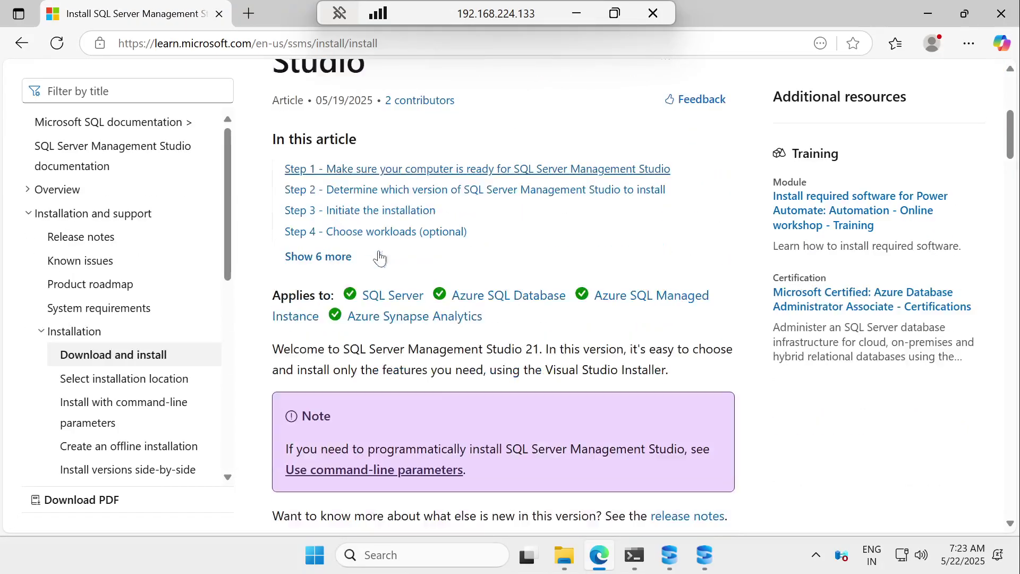
{"action": "scroll", "coordinate": [417, 361], "scroll_direction": "down", "scroll_amount": 4}
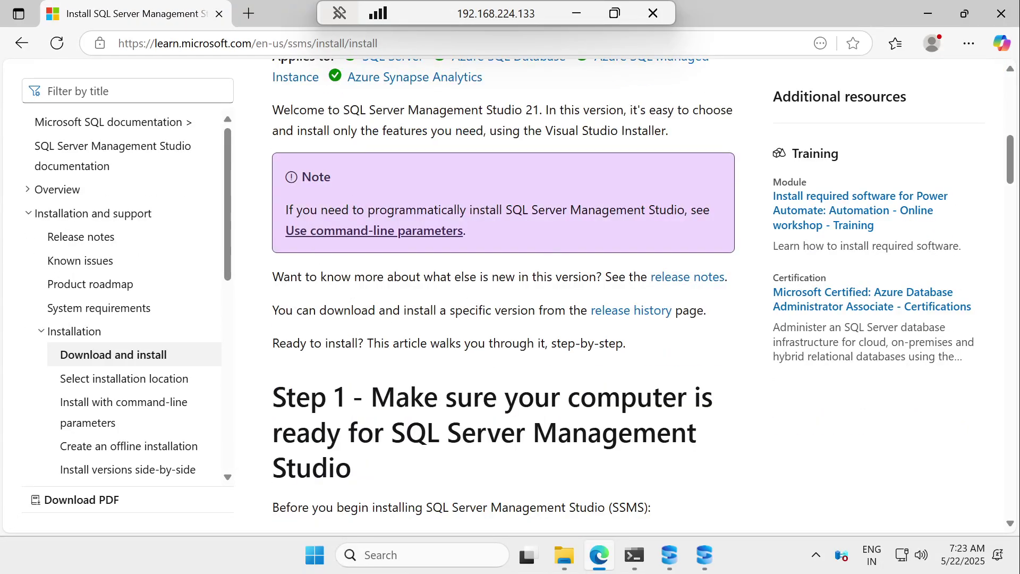
{"action": "scroll", "coordinate": [318, 368], "scroll_direction": "down", "scroll_amount": 3}
{"action": "scroll", "coordinate": [319, 368], "scroll_direction": "down", "scroll_amount": 5}
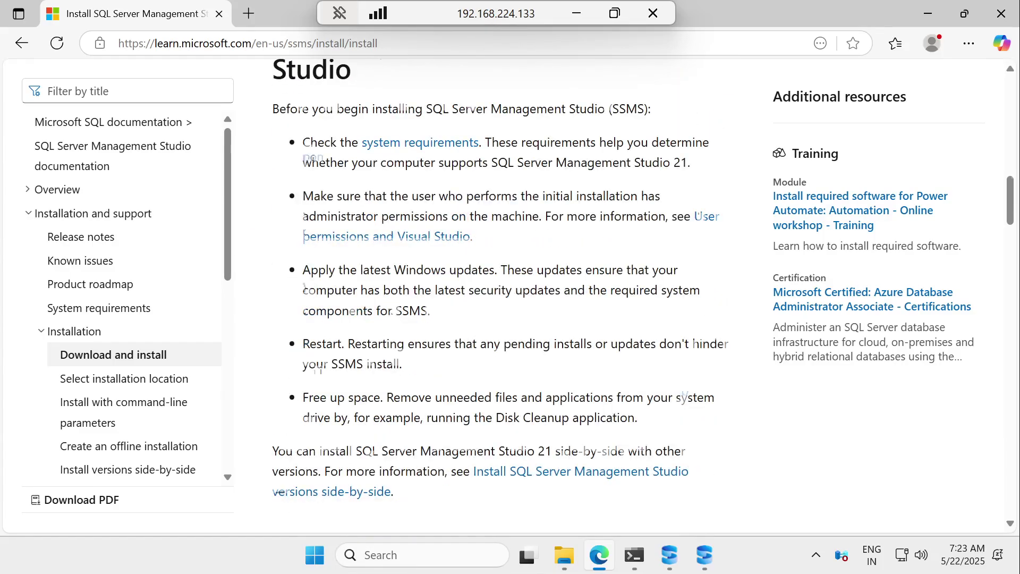
{"action": "scroll", "coordinate": [318, 368], "scroll_direction": "down", "scroll_amount": 10}
{"action": "scroll", "coordinate": [319, 368], "scroll_direction": "up", "scroll_amount": 2}
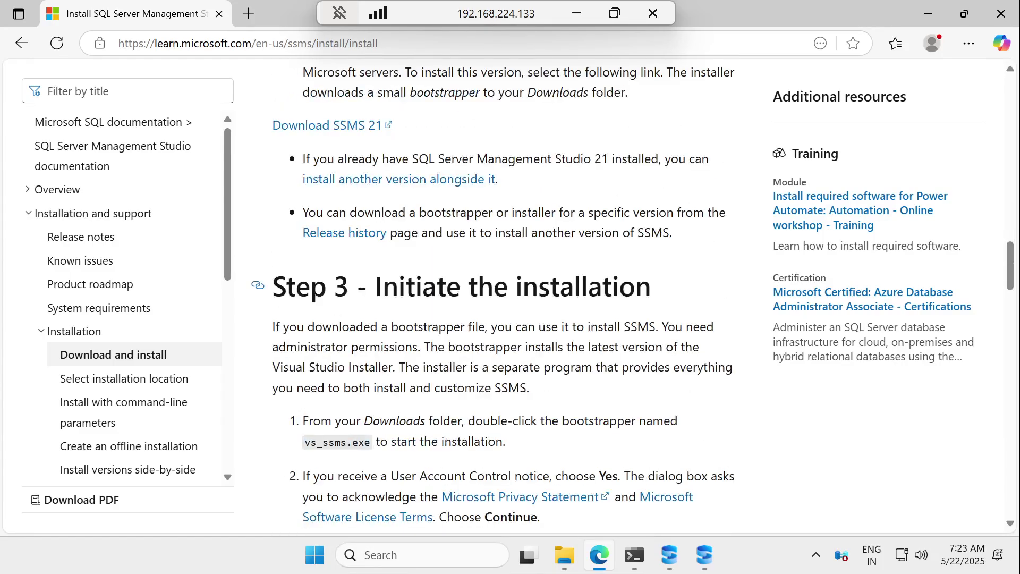
Step: Highlight the article's Visual Studio Installer sentence, then bring up File Explorer
{"action": "scroll", "coordinate": [318, 368], "scroll_direction": "down", "scroll_amount": 10}
{"action": "scroll", "coordinate": [503, 295], "scroll_direction": "down", "scroll_amount": 12}
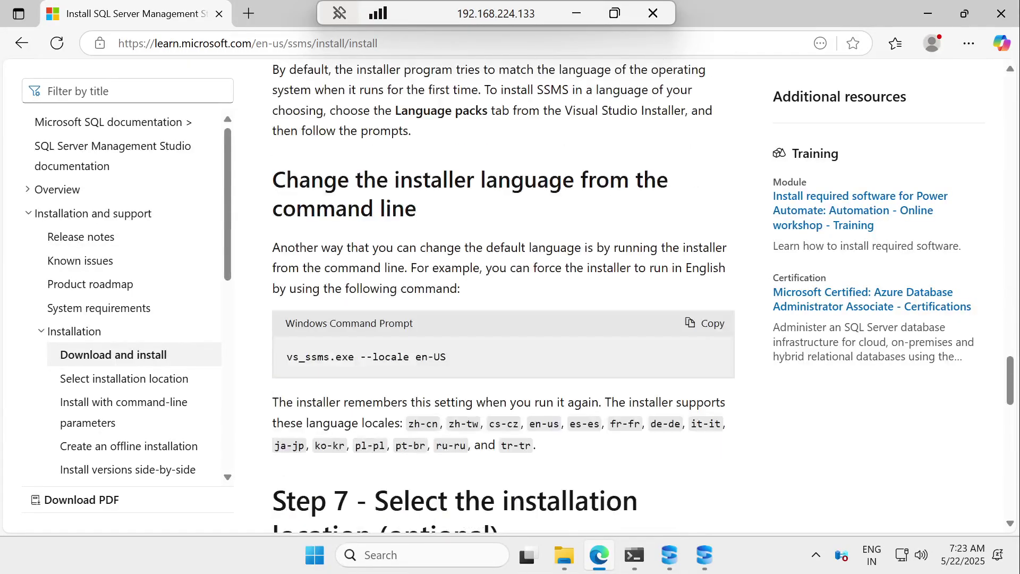
{"action": "scroll", "coordinate": [503, 295], "scroll_direction": "up", "scroll_amount": 20}
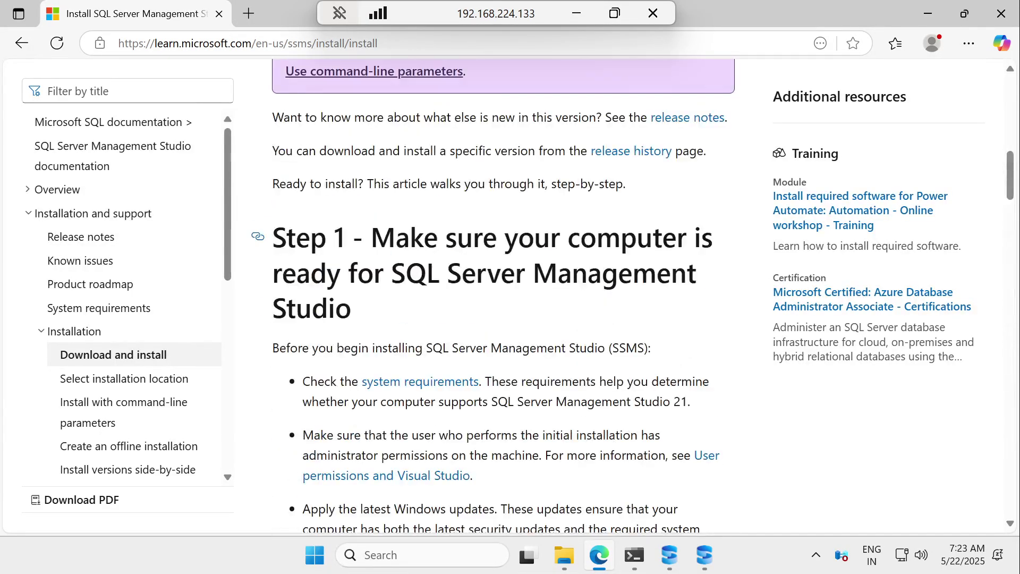
{"action": "scroll", "coordinate": [503, 294], "scroll_direction": "up", "scroll_amount": 3}
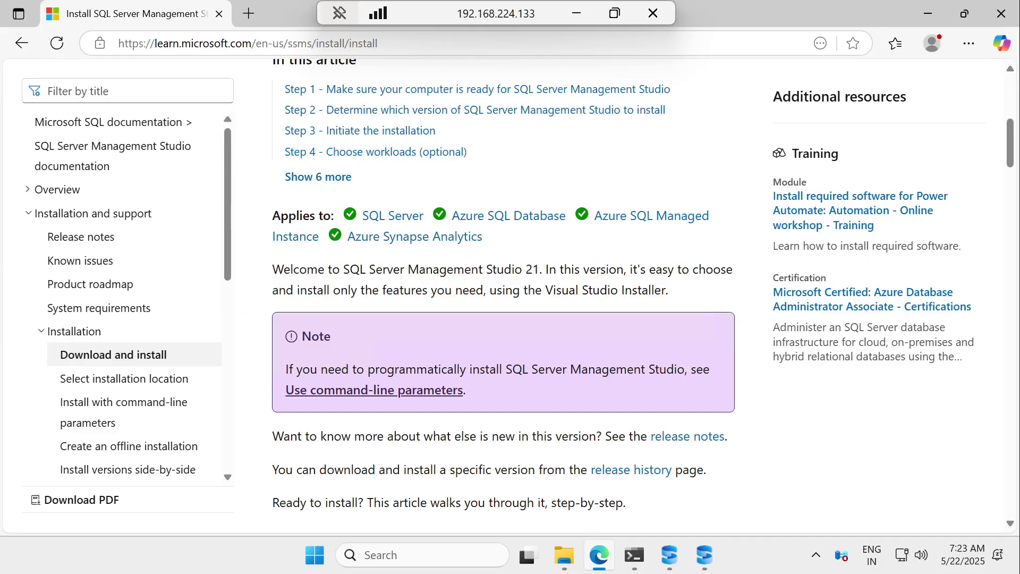
{"action": "left_click_drag", "start_coordinate": [313, 290], "coordinate": [675, 299]}
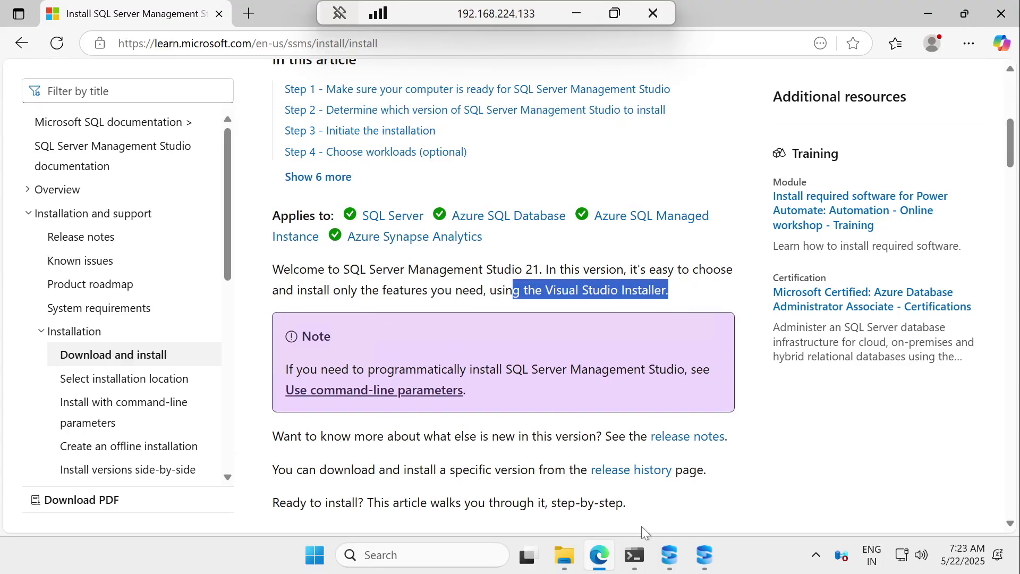
{"action": "left_click", "coordinate": [564, 556]}
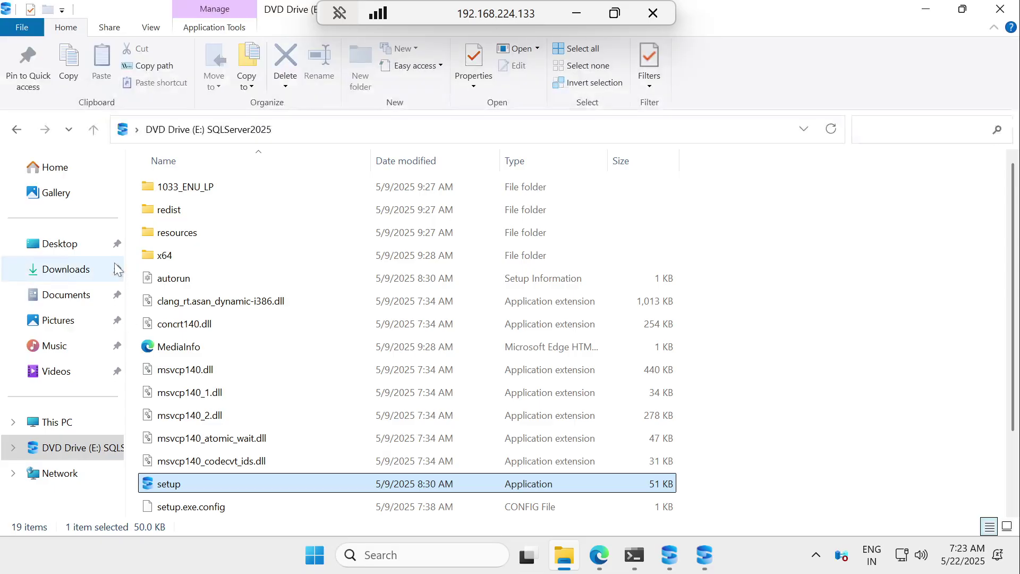
Step: Select the vs_SSMS installer in Downloads, then minimize File Explorer and Edge to check Setup progress
{"action": "left_click", "coordinate": [64, 270]}
{"action": "left_click", "coordinate": [173, 231]}
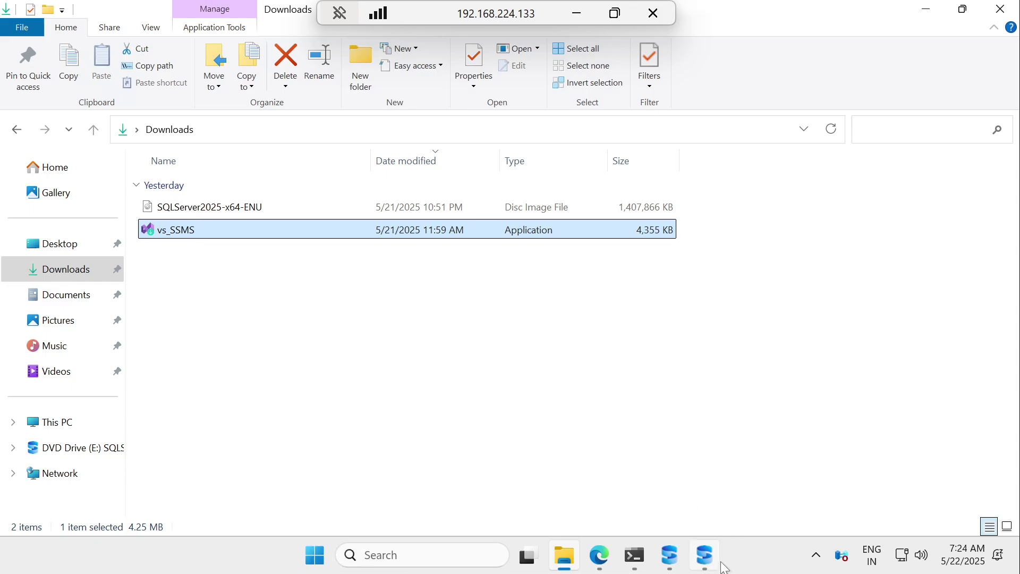
{"action": "left_click", "coordinate": [927, 10]}
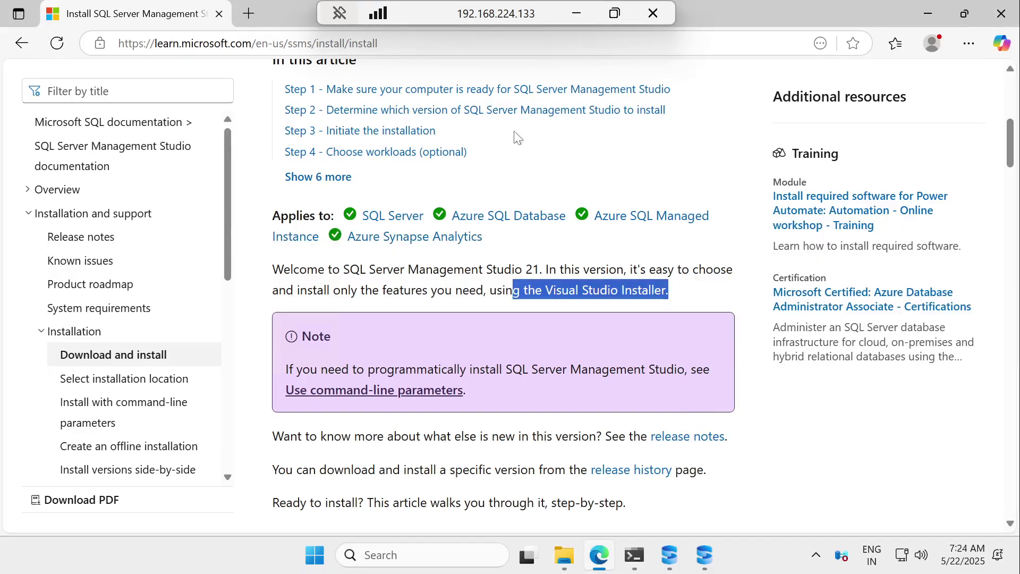
{"action": "left_click", "coordinate": [928, 9]}
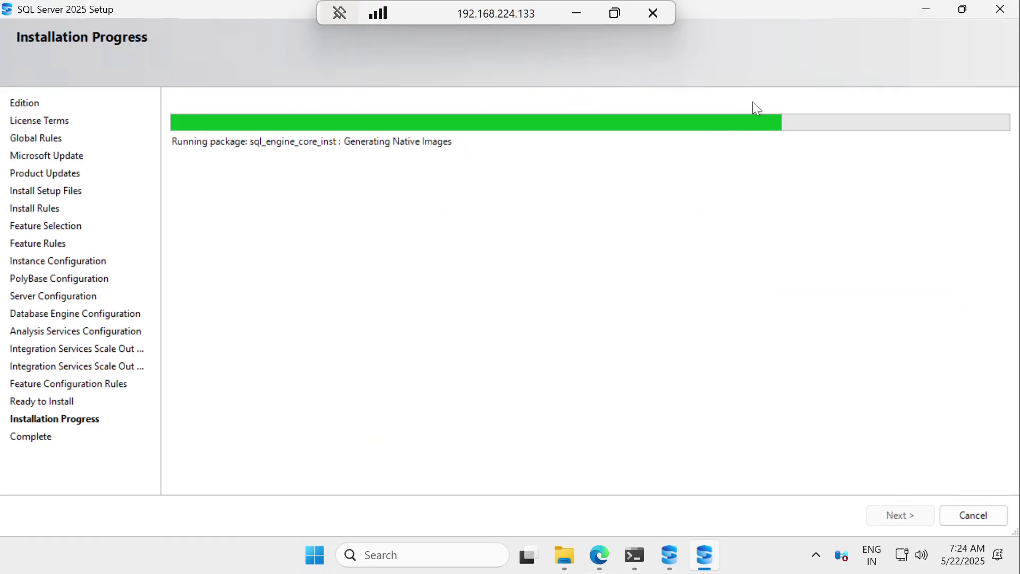
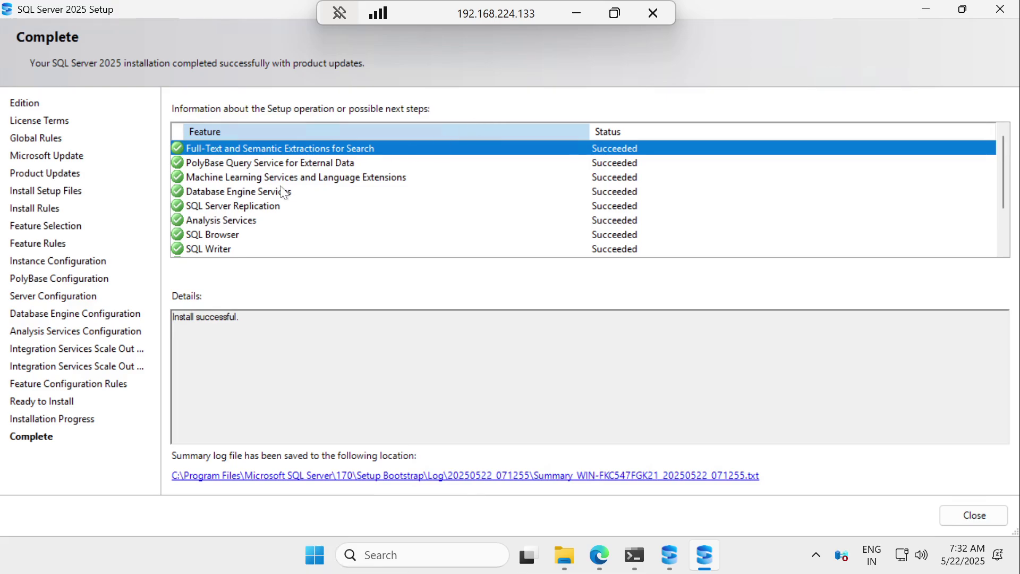
Step: Close the completed SQL Server 2025 Setup wizard, then close the SQL Server Installation Center
{"action": "scroll", "coordinate": [298, 185], "scroll_direction": "down", "scroll_amount": 2}
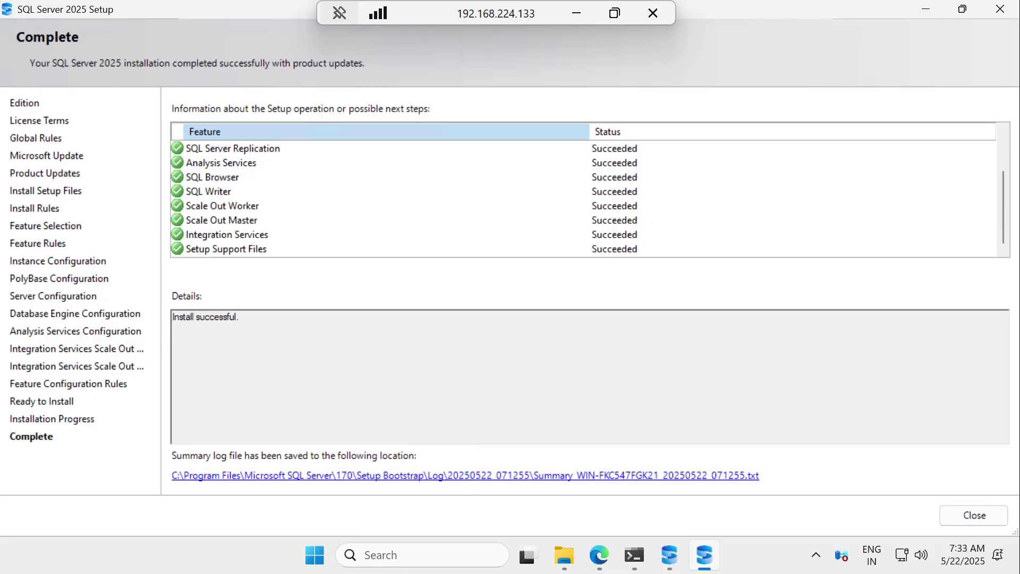
{"action": "left_click_drag", "start_coordinate": [172, 317], "coordinate": [242, 317]}
{"action": "left_click", "coordinate": [254, 325]}
{"action": "left_click", "coordinate": [972, 515]}
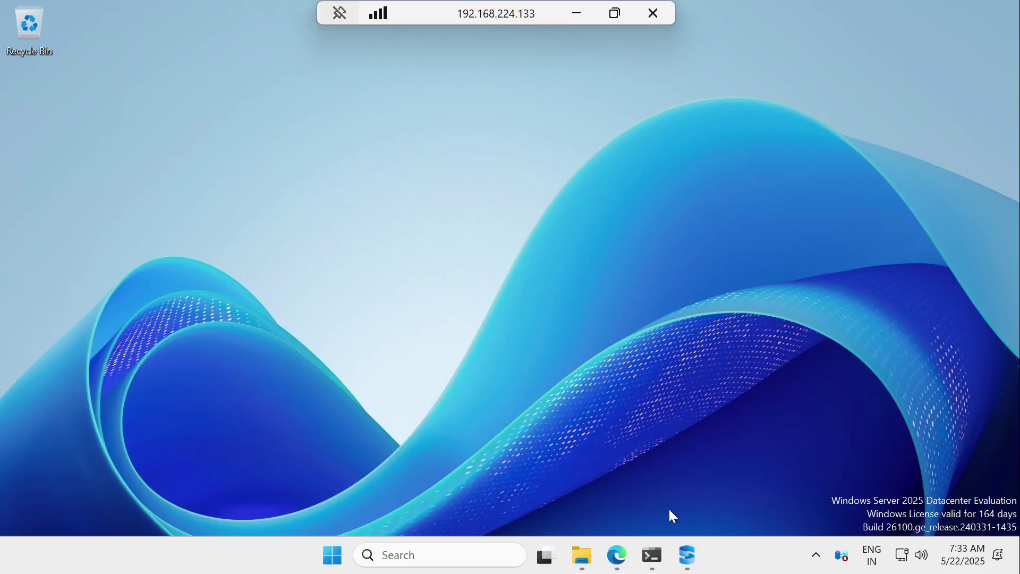
{"action": "left_click", "coordinate": [687, 555]}
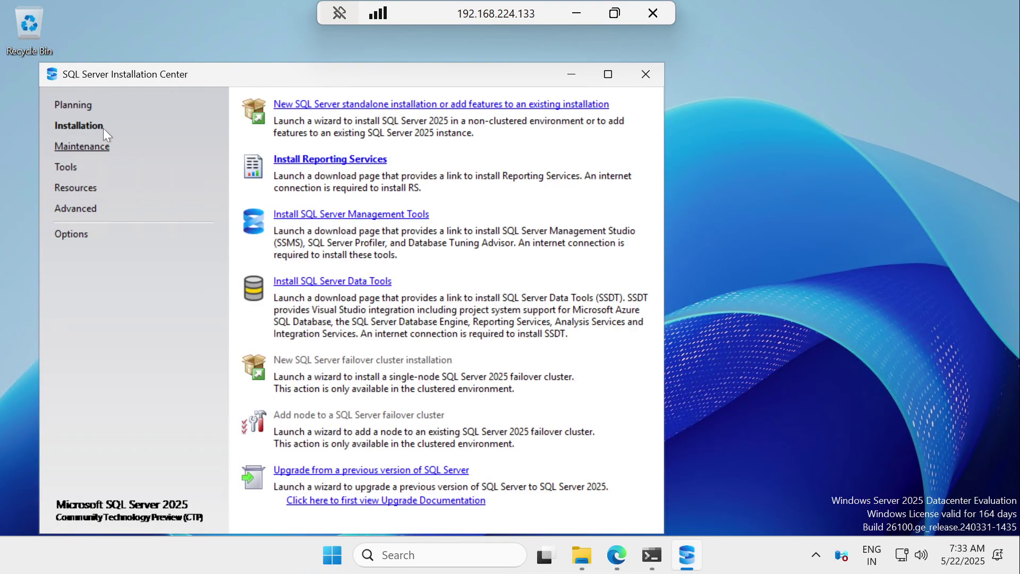
{"action": "left_click", "coordinate": [646, 74]}
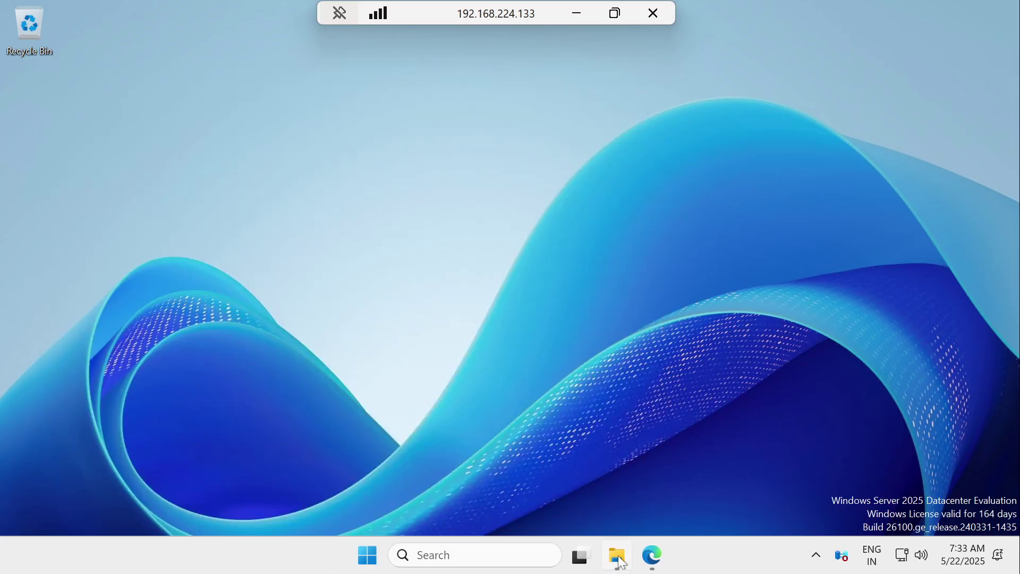
Step: Run vs_SSMS from Downloads as administrator and continue so the Visual Studio Installer gets ready
{"action": "left_click", "coordinate": [619, 558]}
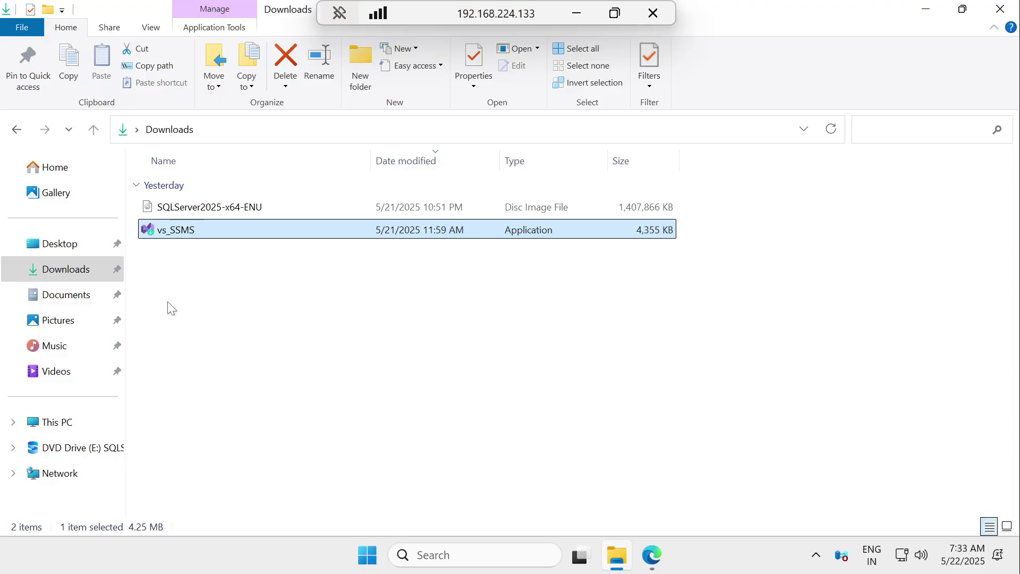
{"action": "left_click", "coordinate": [171, 249]}
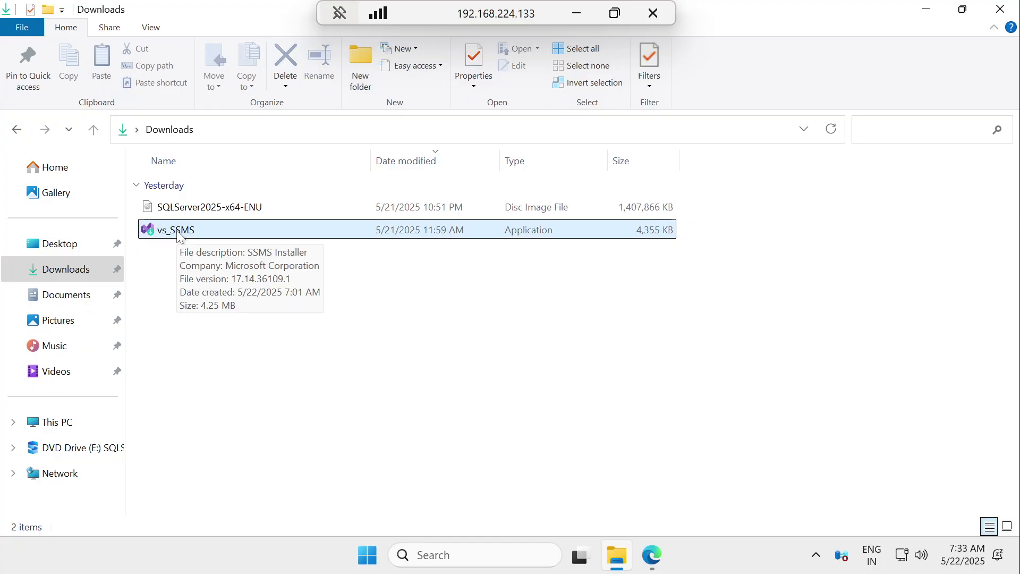
{"action": "right_click", "coordinate": [179, 238]}
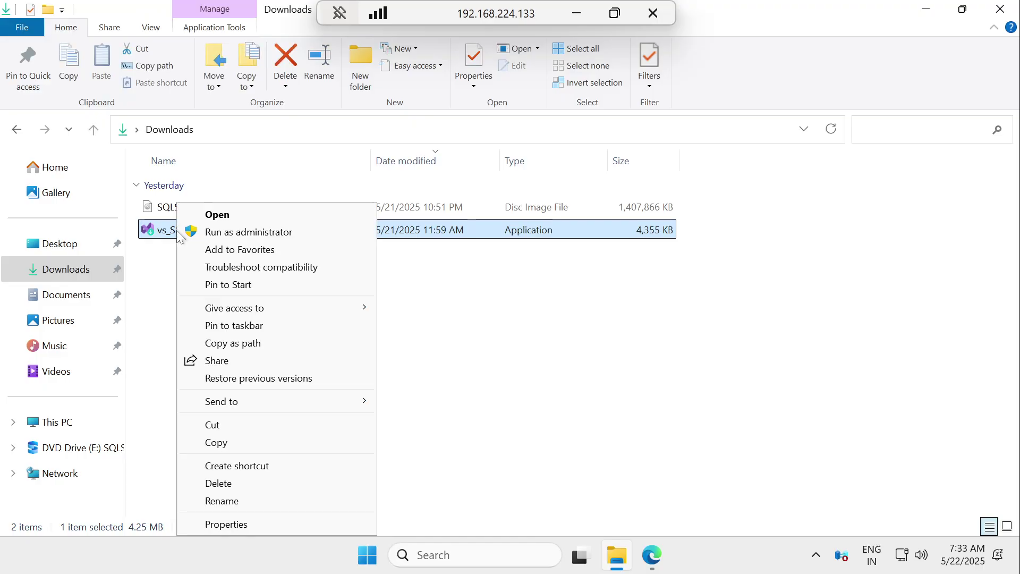
{"action": "left_click", "coordinate": [227, 232]}
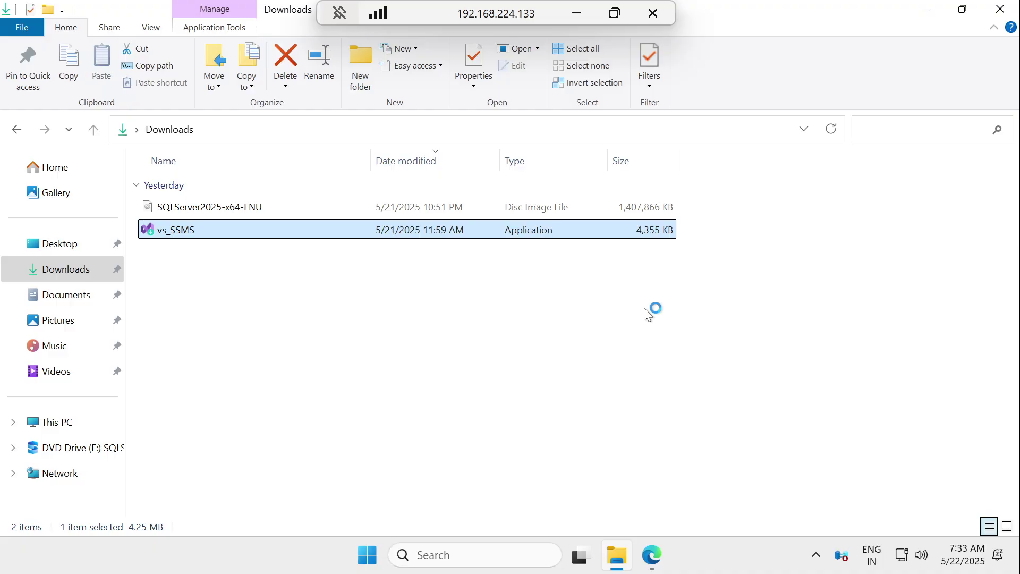
{"action": "left_click", "coordinate": [649, 361]}
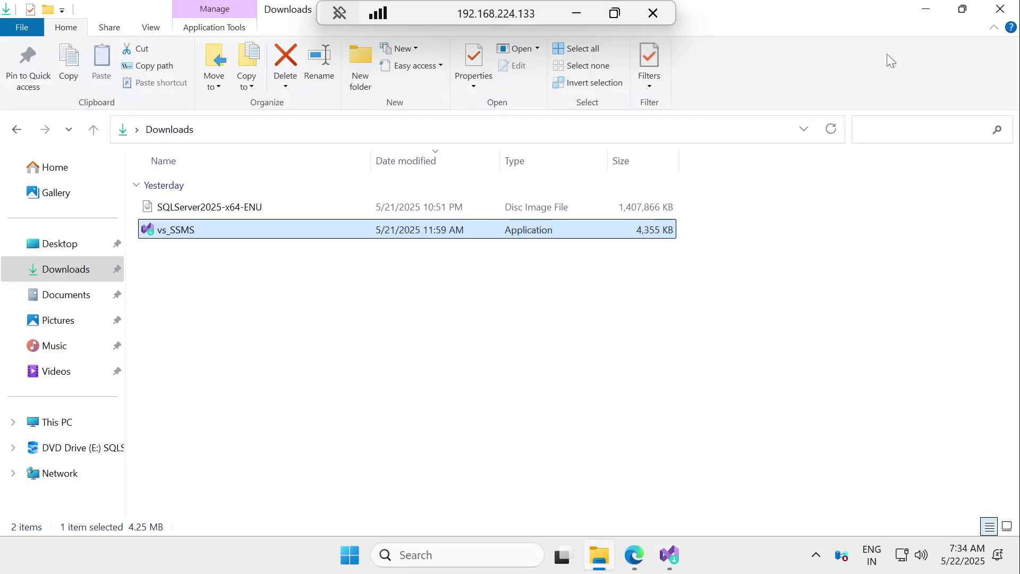
Step: Start installing SSMS 21 with only SSMS Core Components included (3.56 GB)
{"action": "left_click", "coordinate": [936, 10]}
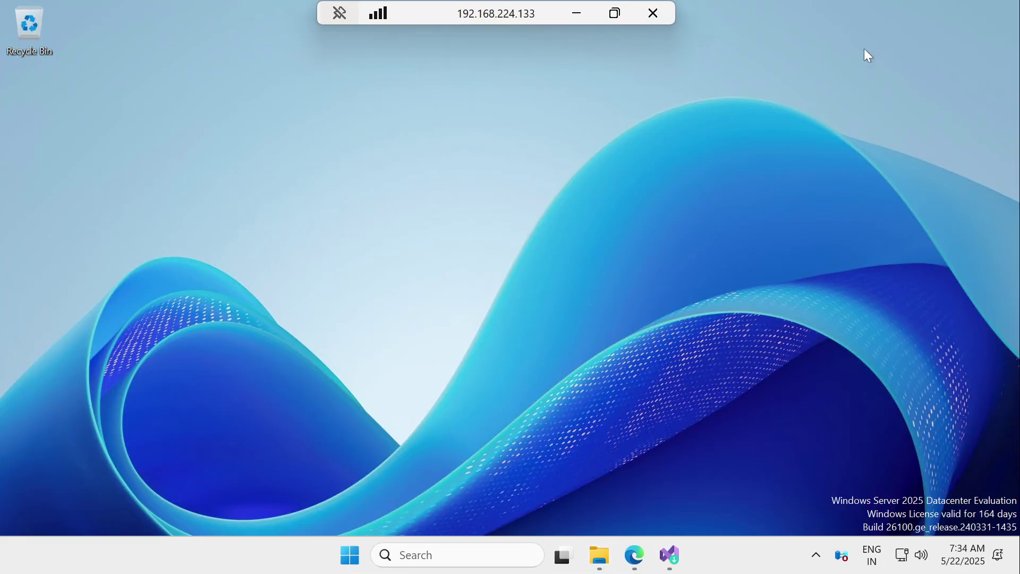
{"action": "left_click", "coordinate": [670, 554]}
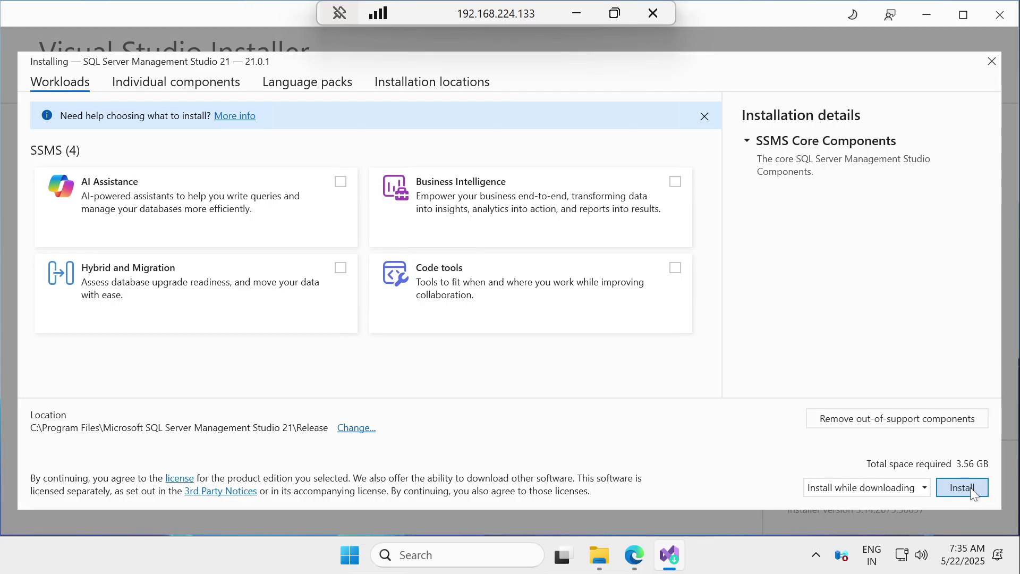
{"action": "left_click", "coordinate": [970, 487]}
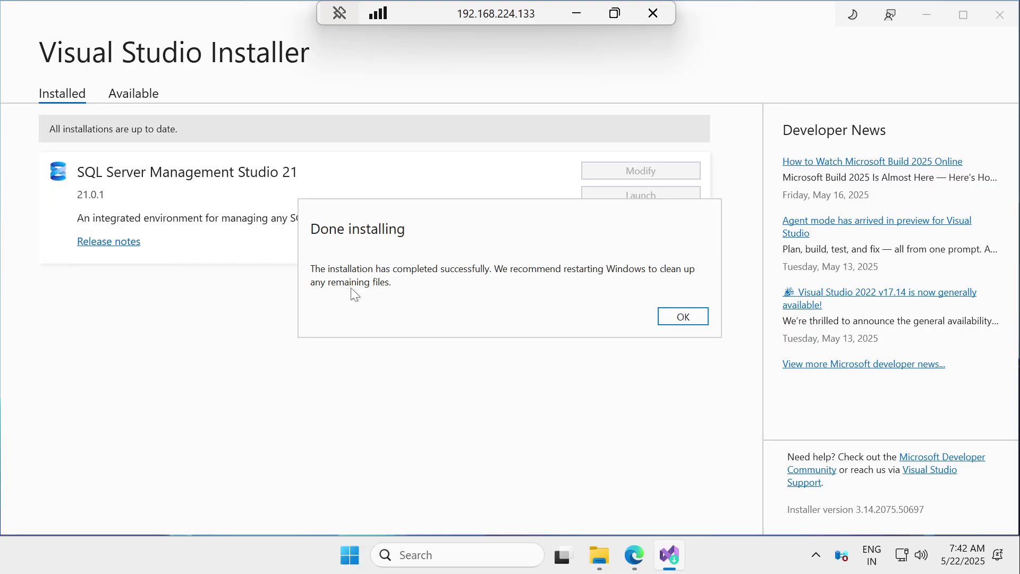
Step: Dismiss the 'Done installing' notice, close Visual Studio Installer, then close Edge
{"action": "left_click", "coordinate": [671, 317]}
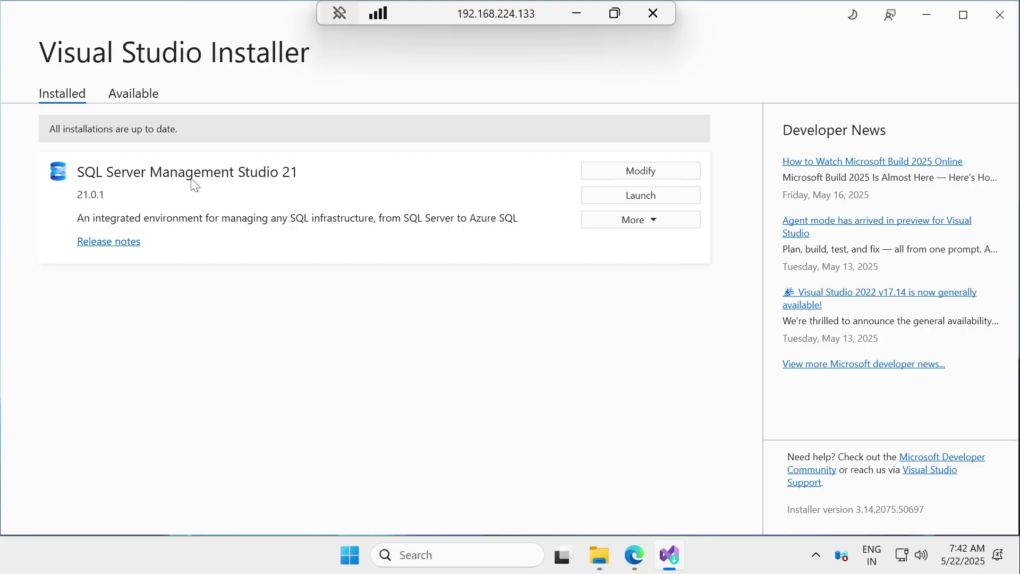
{"action": "left_click", "coordinate": [999, 15]}
{"action": "left_click", "coordinate": [655, 558]}
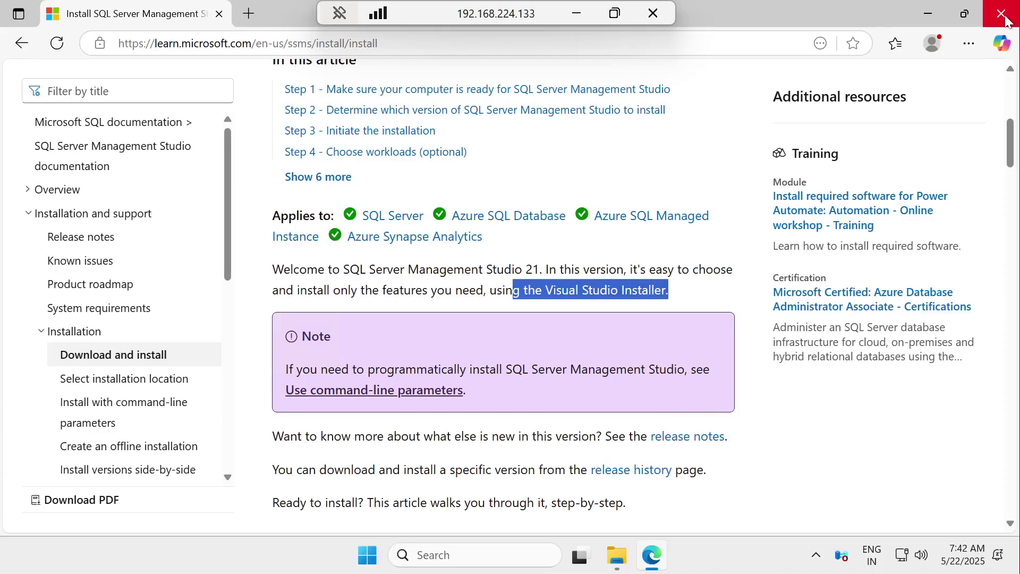
{"action": "left_click", "coordinate": [1003, 16]}
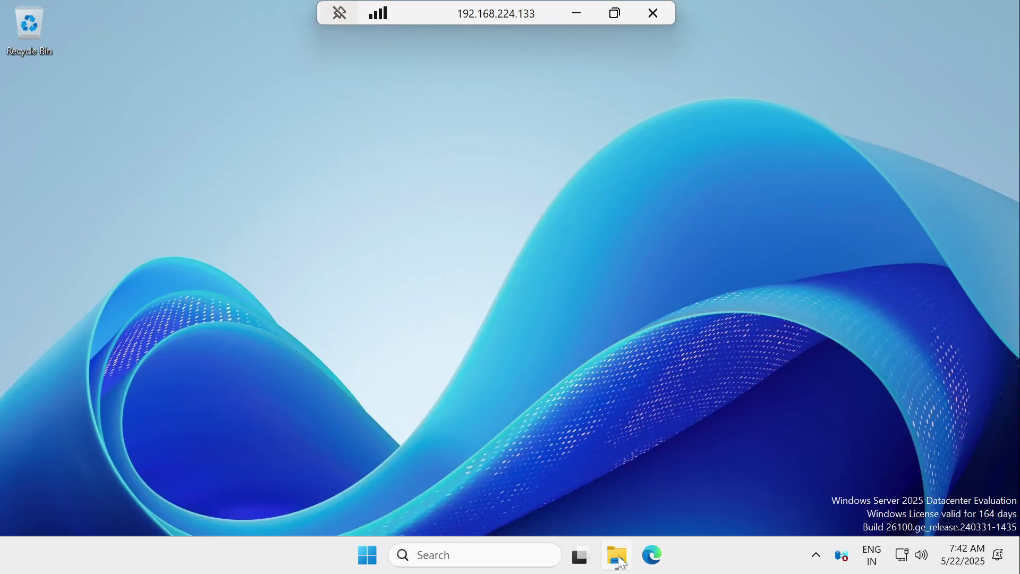
Step: Eject the SQLServer2025 disc from DVD Drive (E:) under This PC, then close File Explorer
{"action": "left_click", "coordinate": [616, 555]}
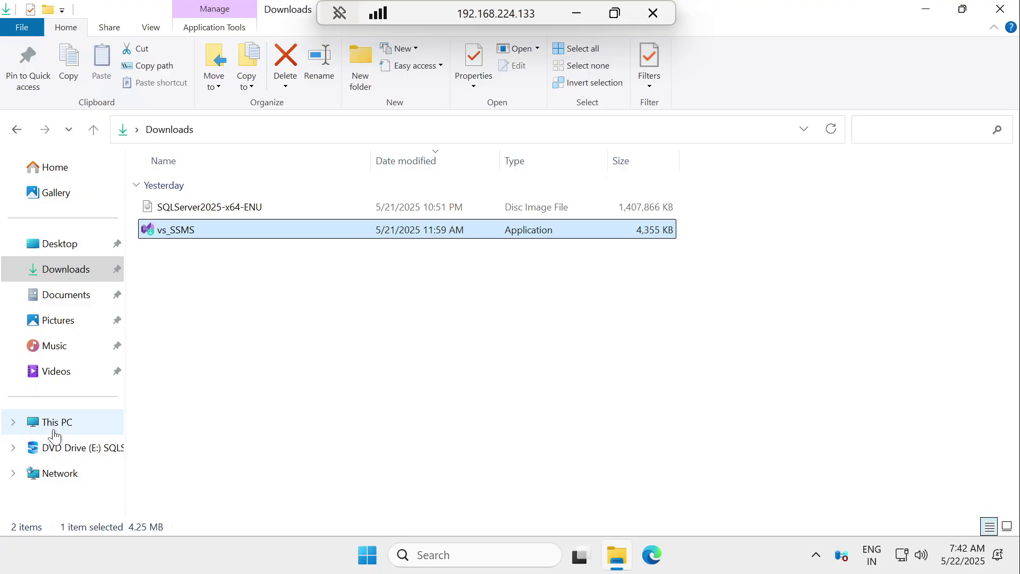
{"action": "left_click", "coordinate": [51, 424]}
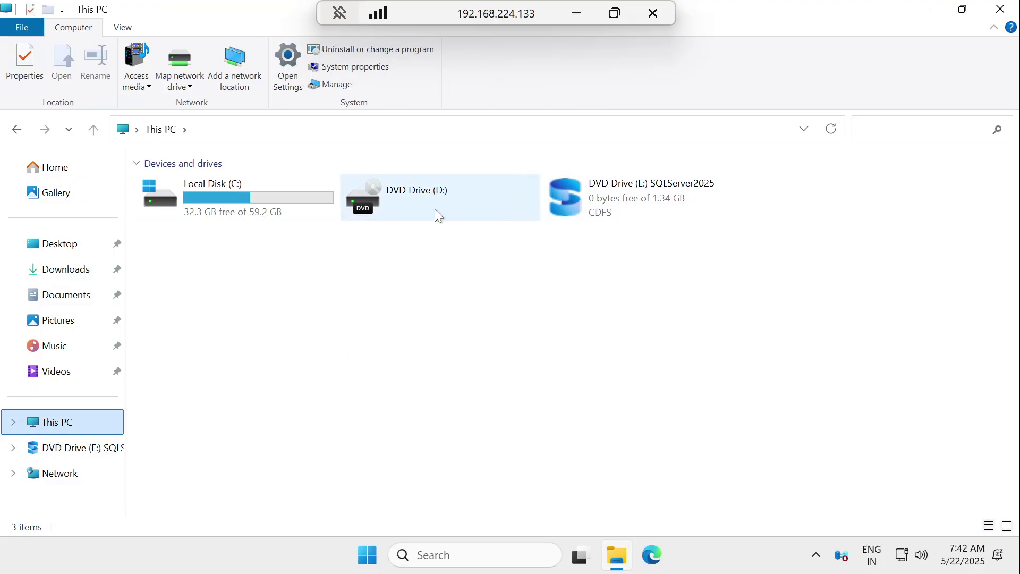
{"action": "right_click", "coordinate": [550, 199]}
{"action": "left_click", "coordinate": [587, 345]}
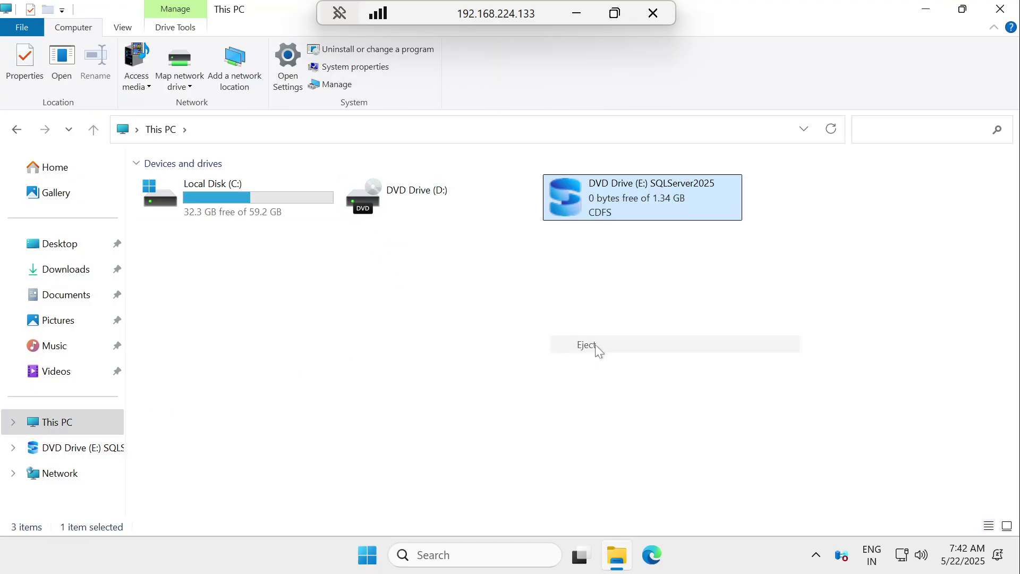
{"action": "left_click", "coordinate": [1000, 9]}
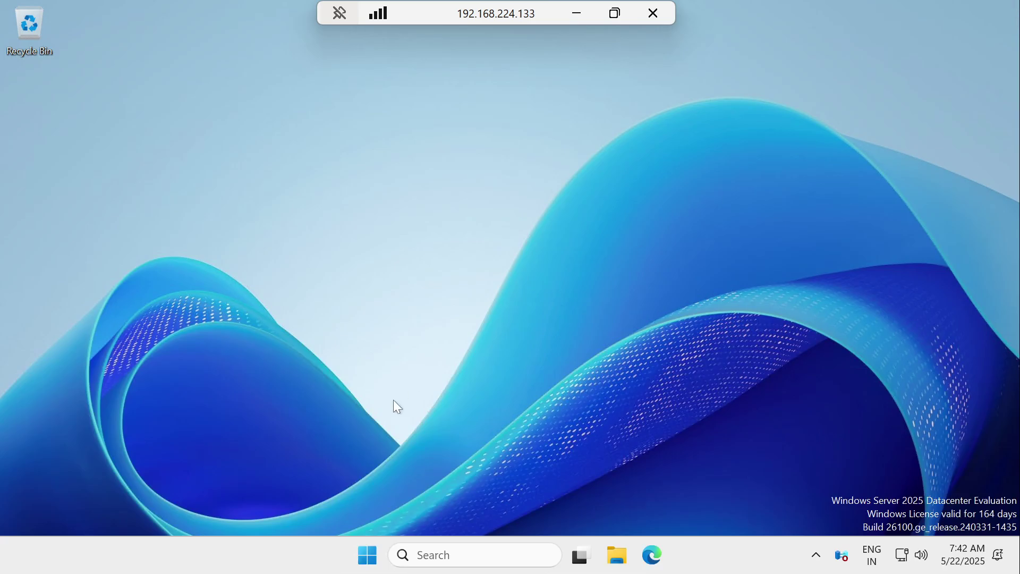
Step: Restart the remote server via Win+X Shut down or sign out, confirming the restart
{"action": "right_click", "coordinate": [375, 561]}
{"action": "mouse_move", "coordinate": [389, 486]}
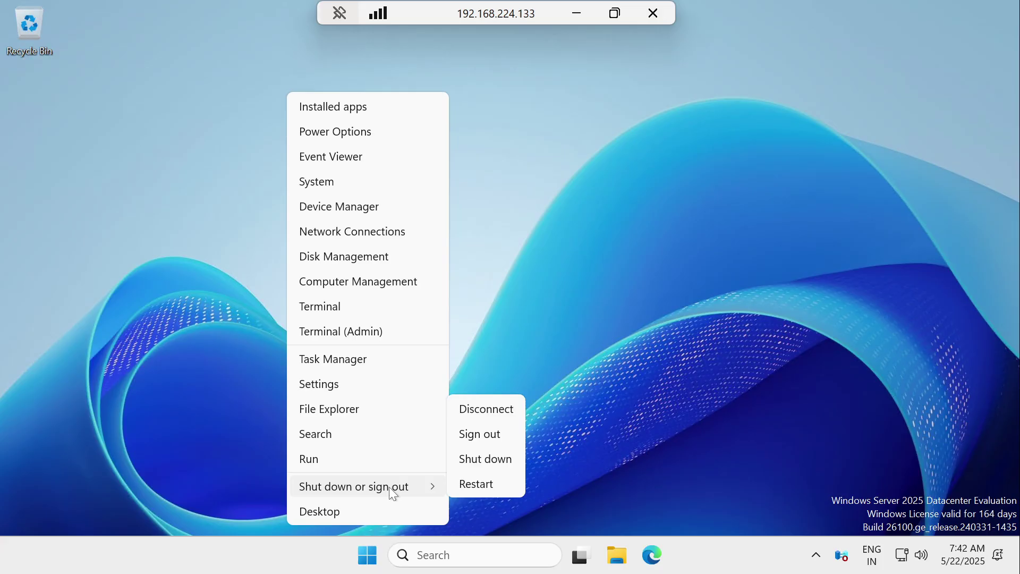
{"action": "left_click", "coordinate": [484, 484]}
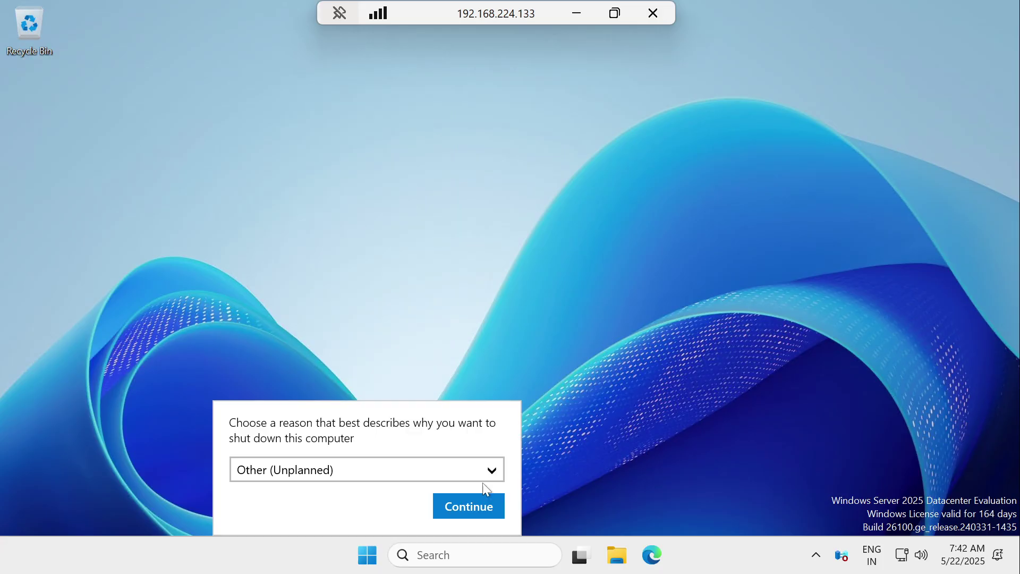
{"action": "left_click", "coordinate": [461, 504]}
{"action": "left_click", "coordinate": [416, 512]}
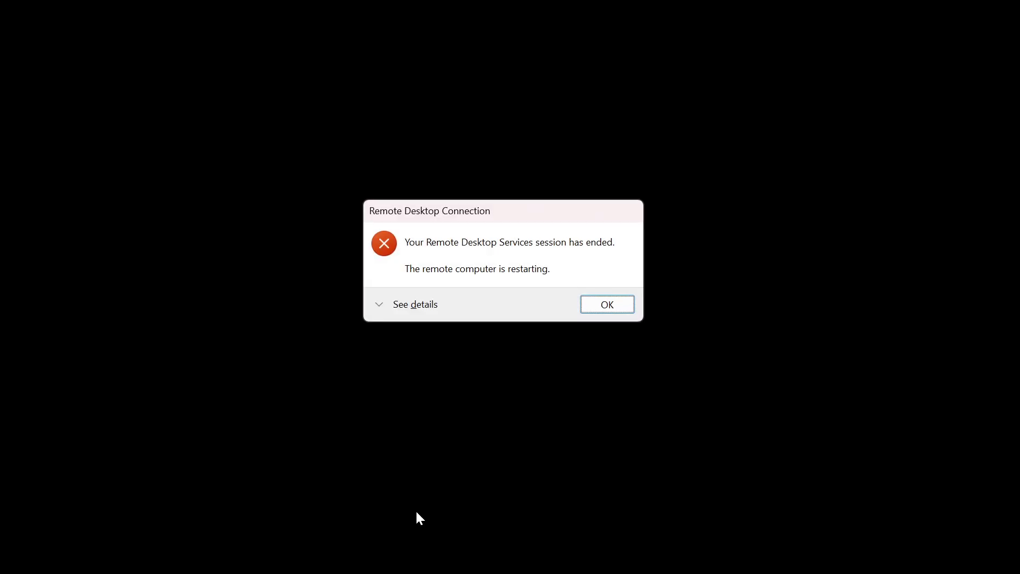
{"action": "left_click", "coordinate": [625, 305]}
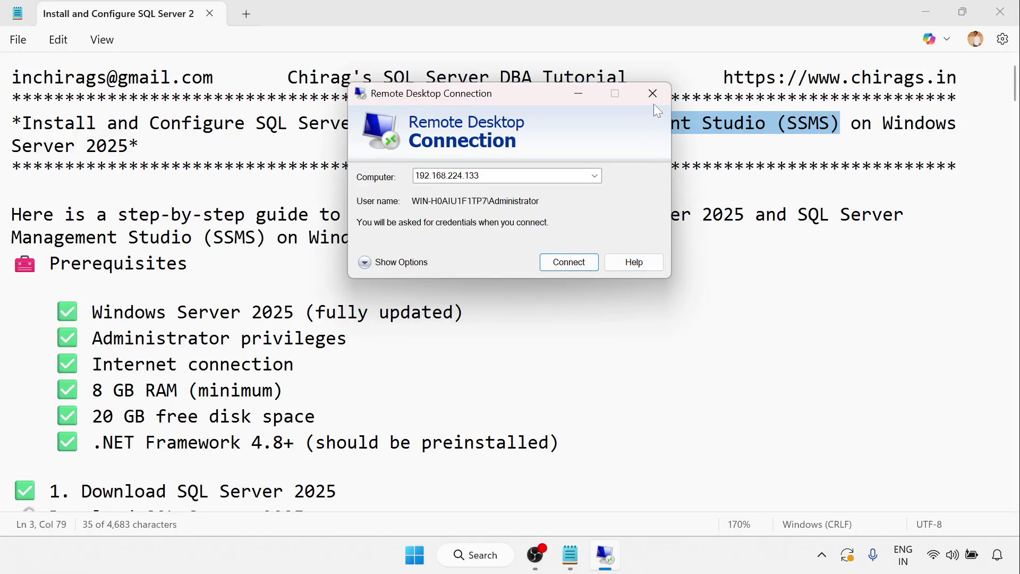
Step: Ping 192.168.224.133 from the Run box to confirm the server replies
{"action": "key", "text": "super+r"}
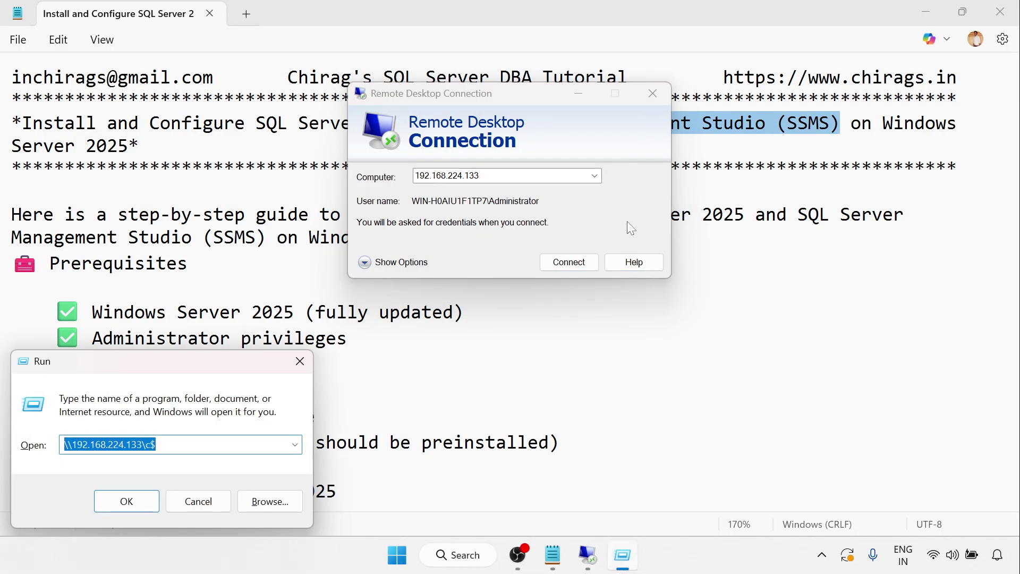
{"action": "type", "text": "c"}
{"action": "key", "text": "BackSpace"}
{"action": "type", "text": "ping"}
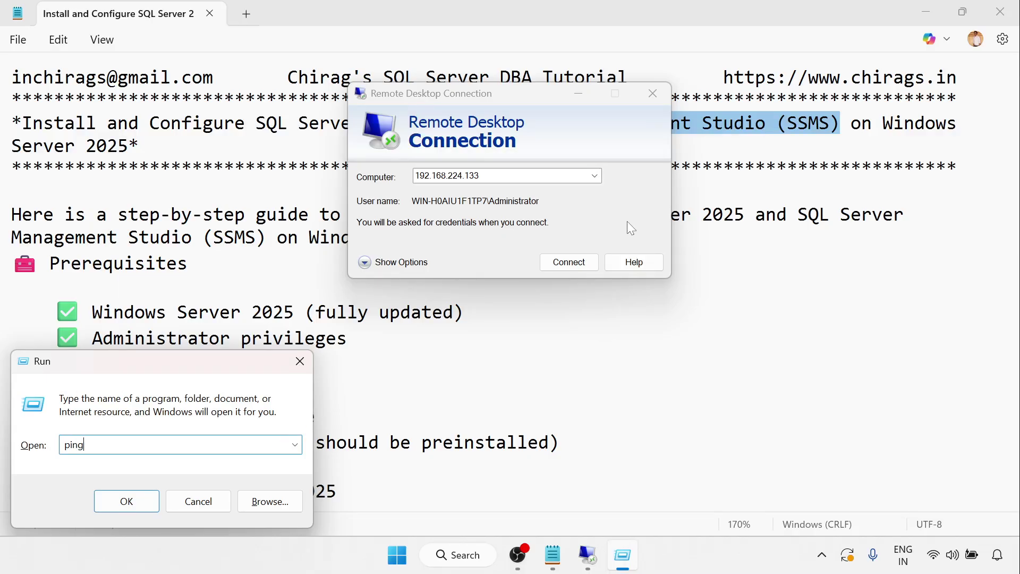
{"action": "type", "text": " 192.168.224.133"}
{"action": "key", "text": "Return"}
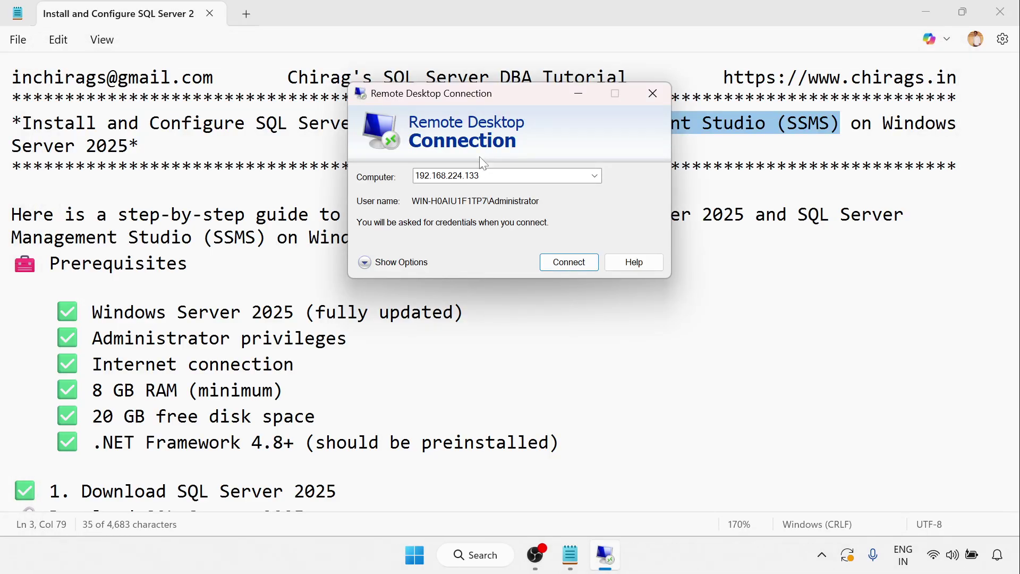
{"action": "key", "text": "super+r"}
{"action": "key", "text": "End"}
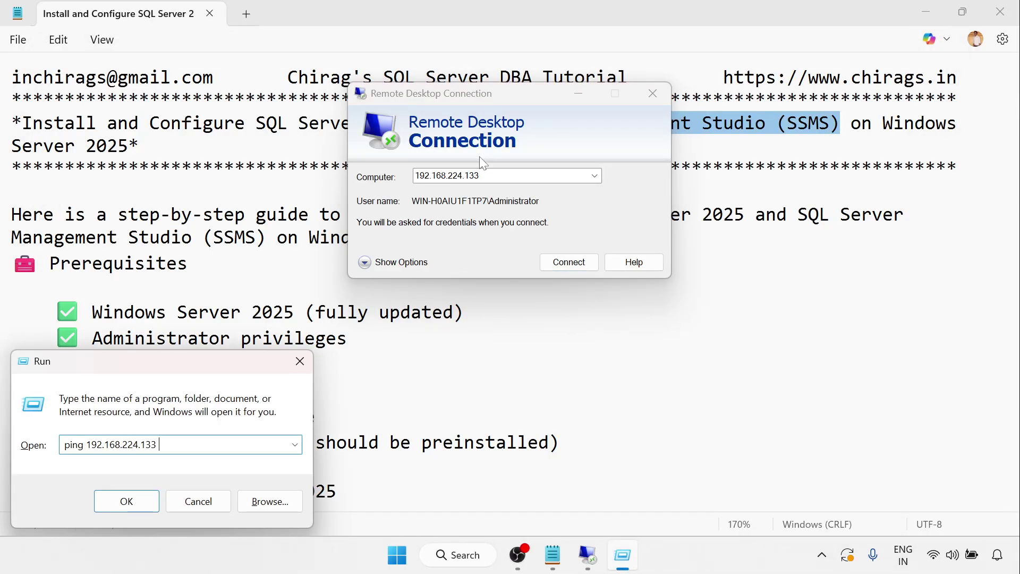
{"action": "key", "text": "Escape"}
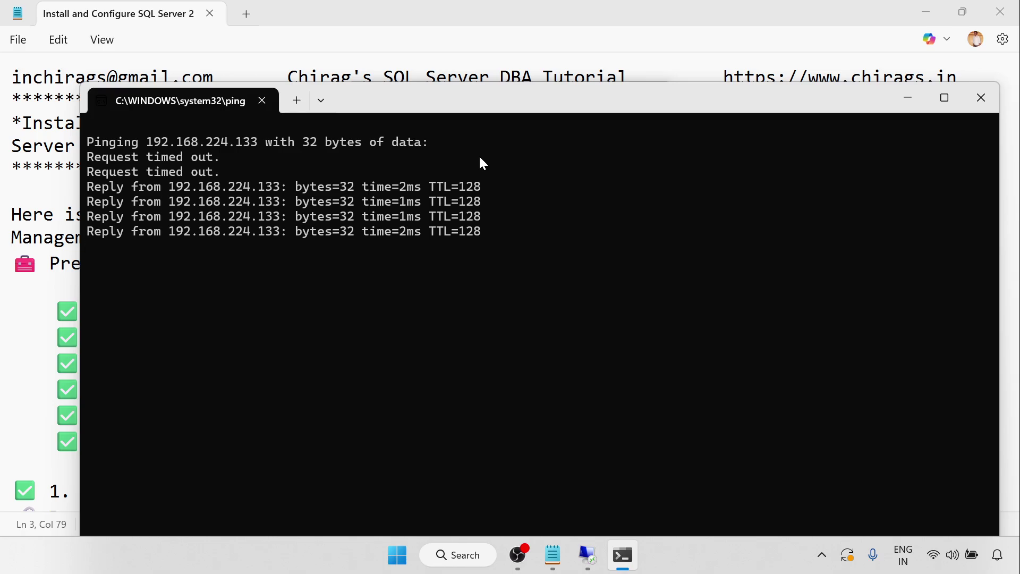
{"action": "left_click", "coordinate": [985, 101]}
Step: Reconnect Remote Desktop as Administrator with the account password, accepting the certificate warning
{"action": "left_click", "coordinate": [565, 263]}
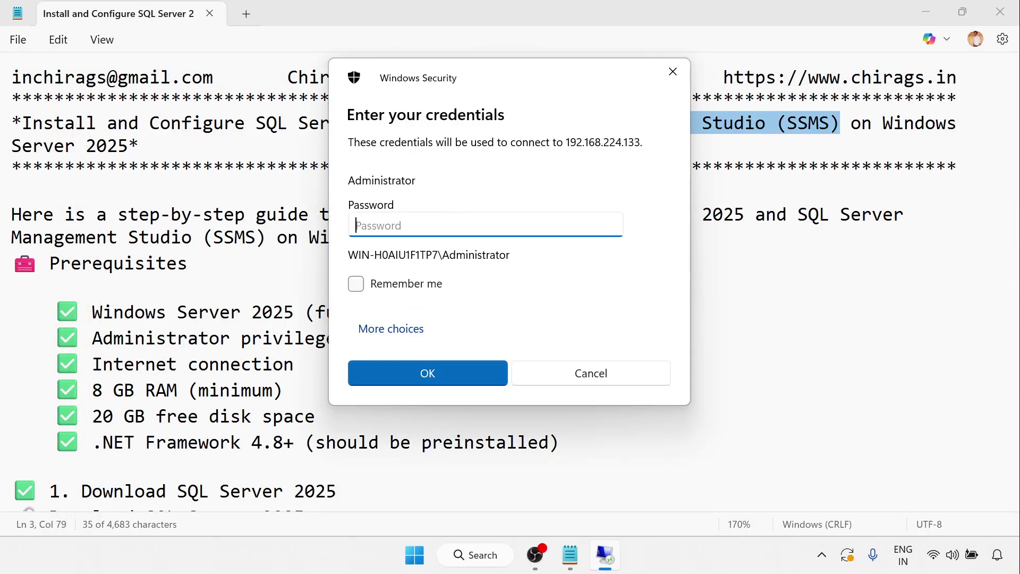
{"action": "type", "text": "*********"}
{"action": "key", "text": "Return"}
{"action": "left_click", "coordinate": [557, 320]}
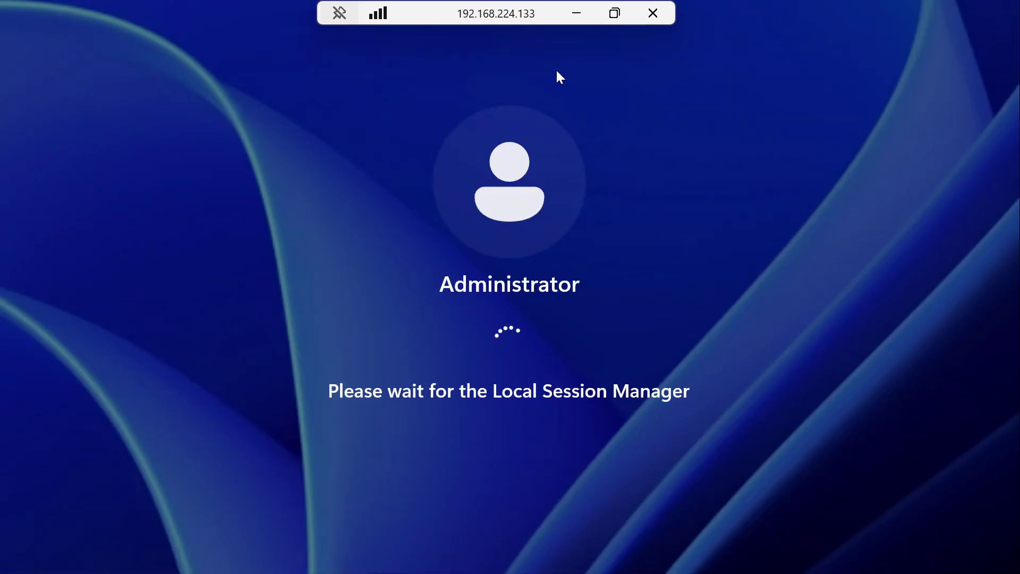
Step: Return to the local desktop and scroll through the Notepad SQL Server installation guide
{"action": "left_click", "coordinate": [577, 14]}
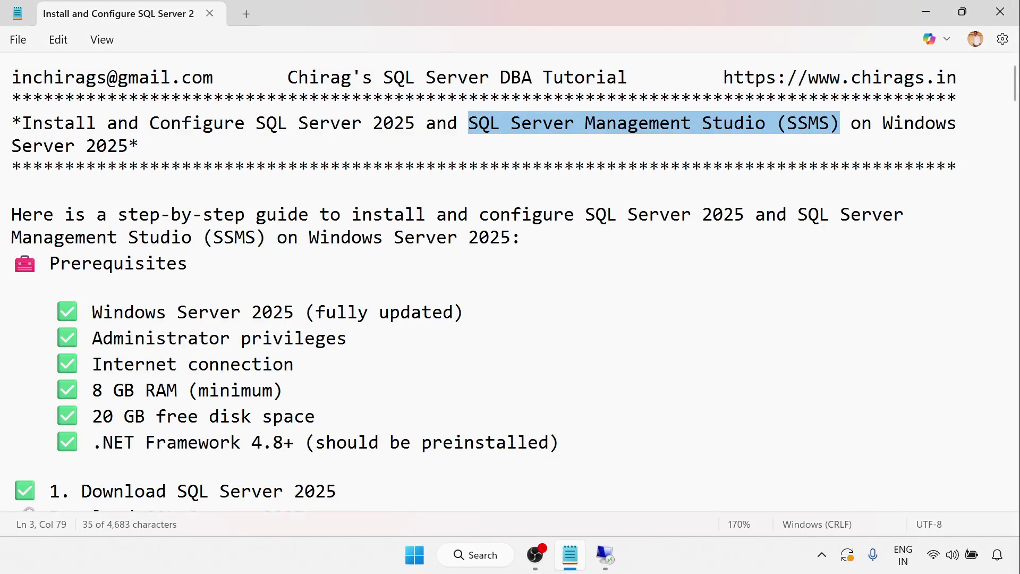
{"action": "scroll", "coordinate": [510, 281], "scroll_direction": "down", "scroll_amount": 4}
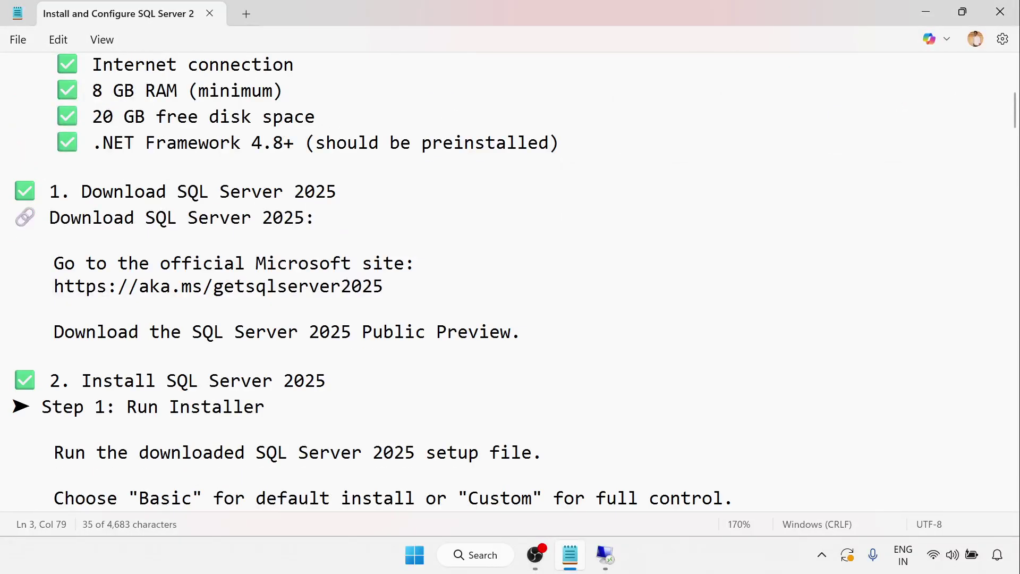
{"action": "scroll", "coordinate": [510, 281], "scroll_direction": "down", "scroll_amount": 2}
{"action": "scroll", "coordinate": [510, 282], "scroll_direction": "down", "scroll_amount": 2}
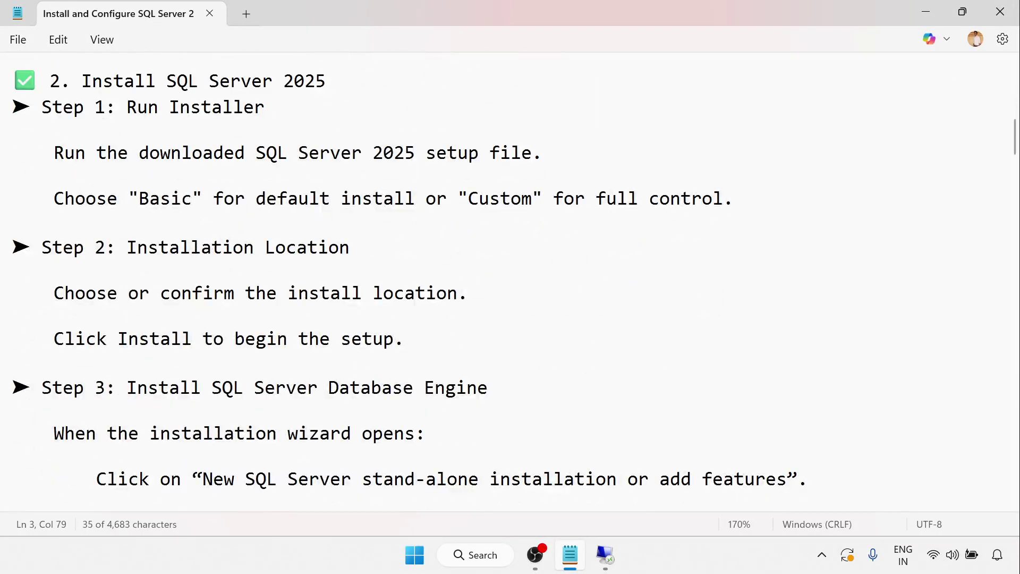
{"action": "scroll", "coordinate": [510, 282], "scroll_direction": "down", "scroll_amount": 3}
{"action": "scroll", "coordinate": [510, 281], "scroll_direction": "up", "scroll_amount": 1}
{"action": "scroll", "coordinate": [510, 282], "scroll_direction": "down", "scroll_amount": 2}
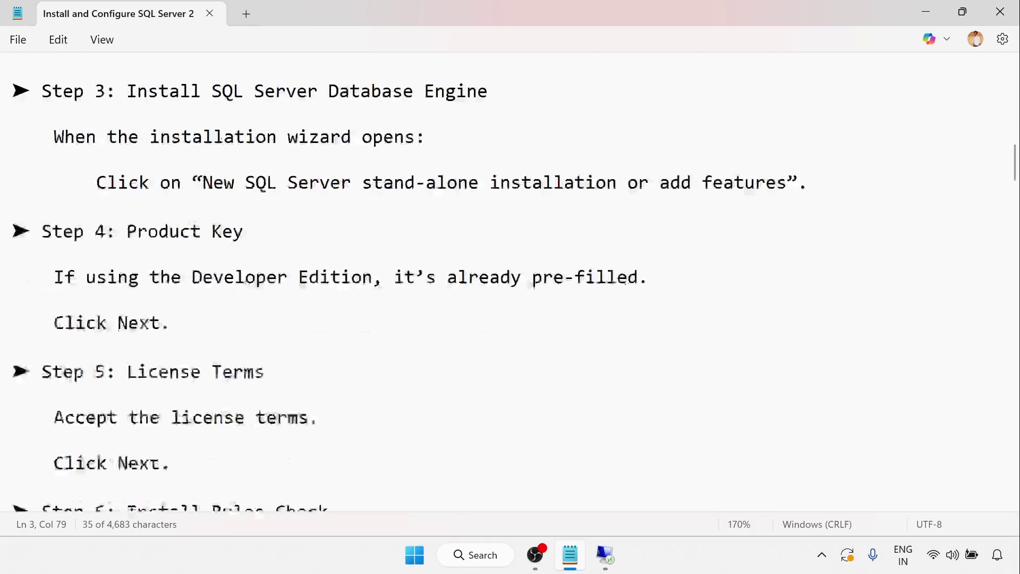
{"action": "scroll", "coordinate": [510, 281], "scroll_direction": "down", "scroll_amount": 12}
{"action": "scroll", "coordinate": [510, 281], "scroll_direction": "up", "scroll_amount": 5}
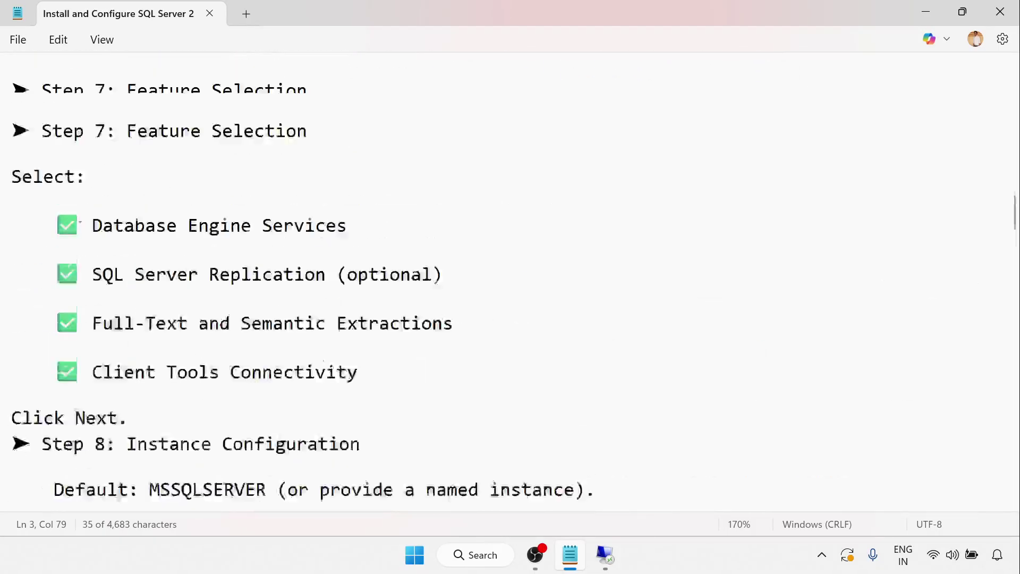
{"action": "scroll", "coordinate": [510, 281], "scroll_direction": "down", "scroll_amount": 1}
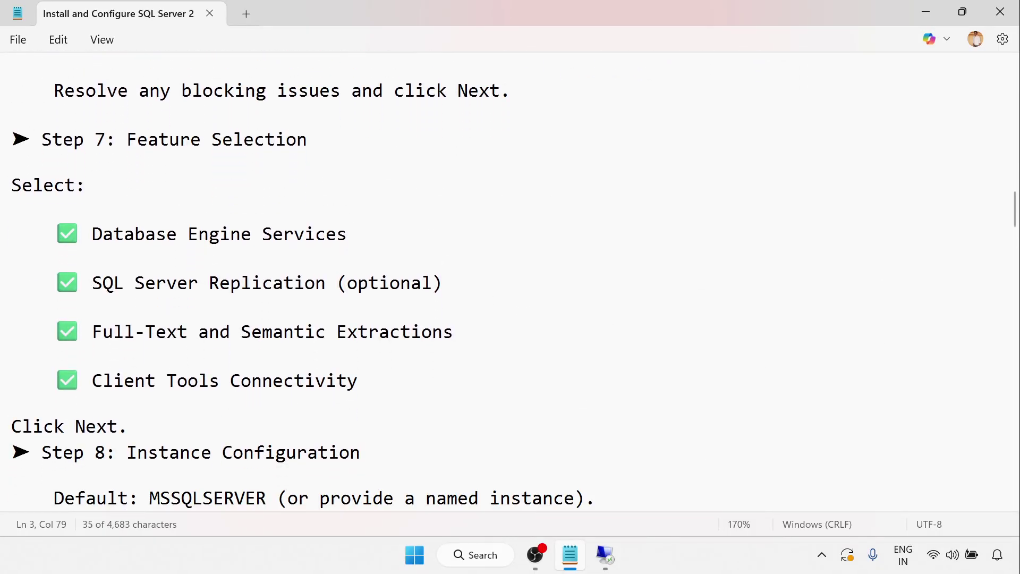
Step: Highlight guide passages: Server Replication, Database Engine Configuration, and the Mixed Mode authentication choice
{"action": "left_click_drag", "start_coordinate": [124, 282], "coordinate": [336, 282]}
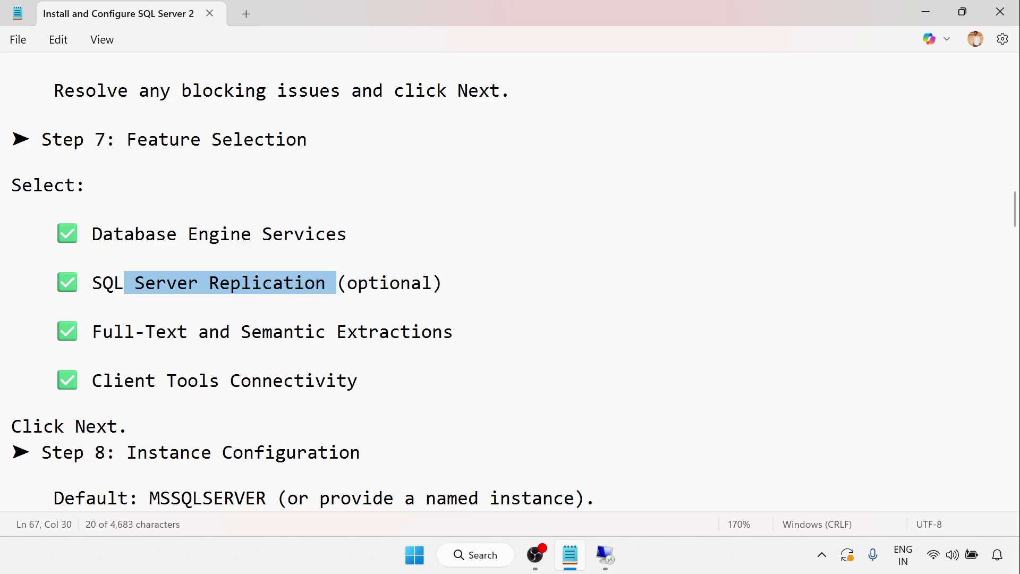
{"action": "left_click_drag", "start_coordinate": [176, 234], "coordinate": [252, 234]}
{"action": "scroll", "coordinate": [251, 234], "scroll_direction": "down", "scroll_amount": 3}
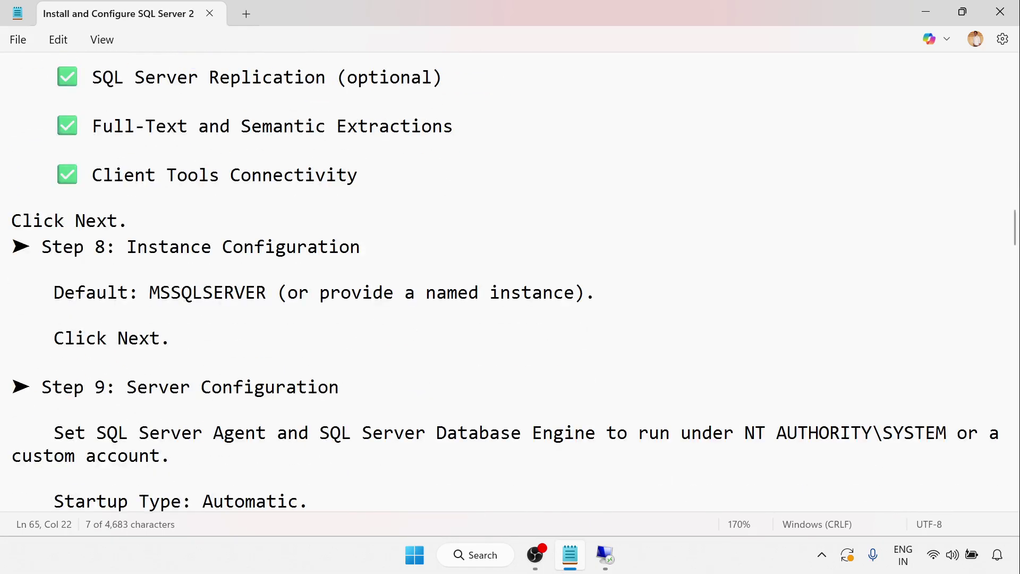
{"action": "scroll", "coordinate": [510, 282], "scroll_direction": "down", "scroll_amount": 1}
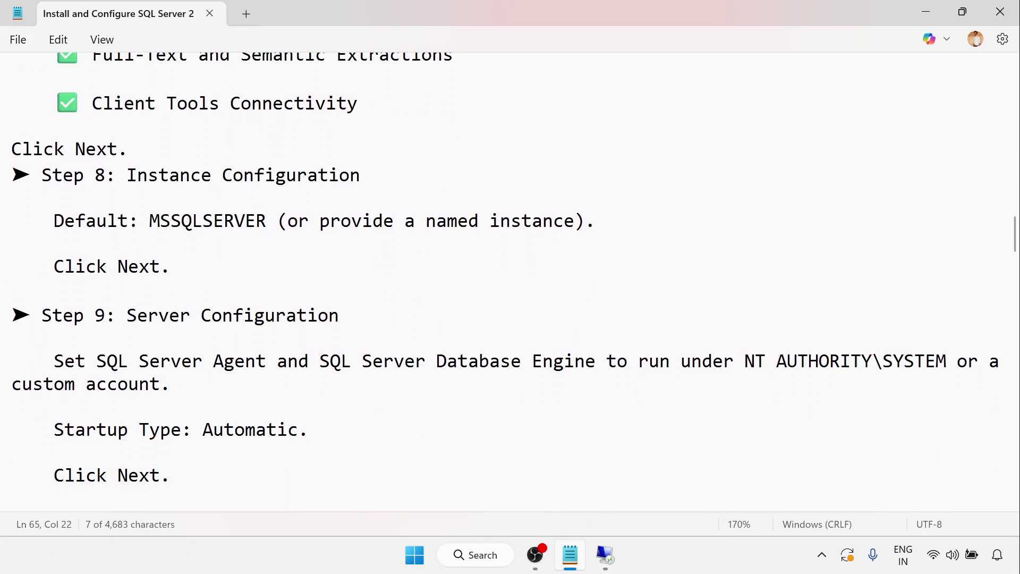
{"action": "left_click_drag", "start_coordinate": [127, 175], "coordinate": [360, 175]}
{"action": "scroll", "coordinate": [360, 176], "scroll_direction": "down", "scroll_amount": 2}
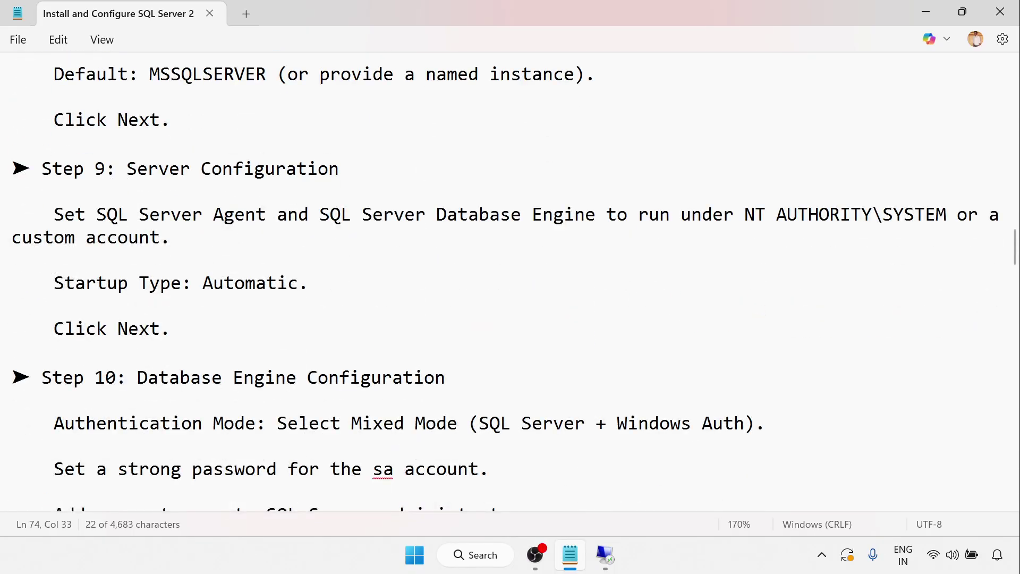
{"action": "left_click_drag", "start_coordinate": [97, 214], "coordinate": [138, 282]}
{"action": "scroll", "coordinate": [139, 282], "scroll_direction": "down", "scroll_amount": 3}
{"action": "left_click_drag", "start_coordinate": [180, 172], "coordinate": [393, 262]}
{"action": "left_click", "coordinate": [11, 285]}
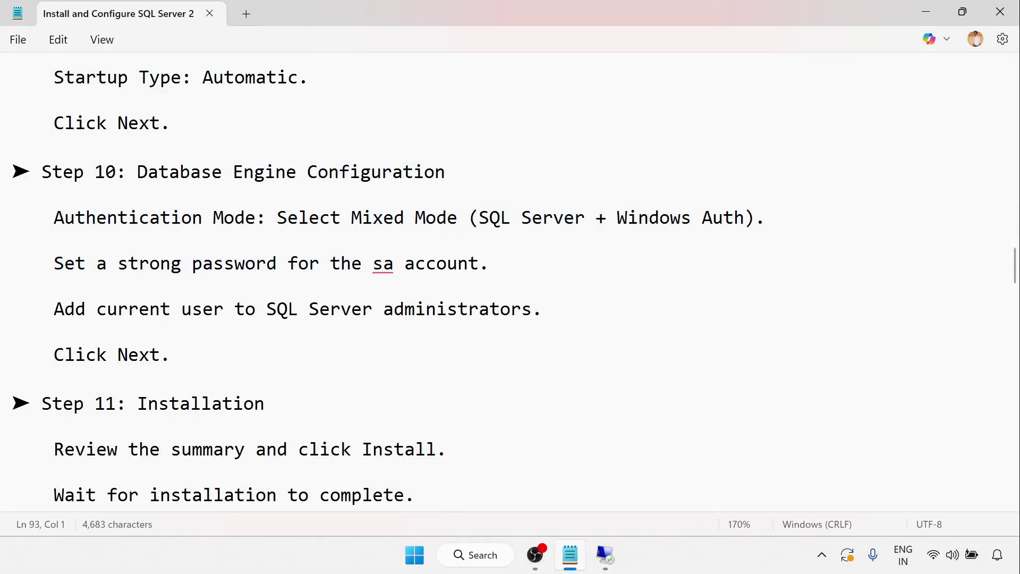
{"action": "left_click_drag", "start_coordinate": [351, 217], "coordinate": [584, 218]}
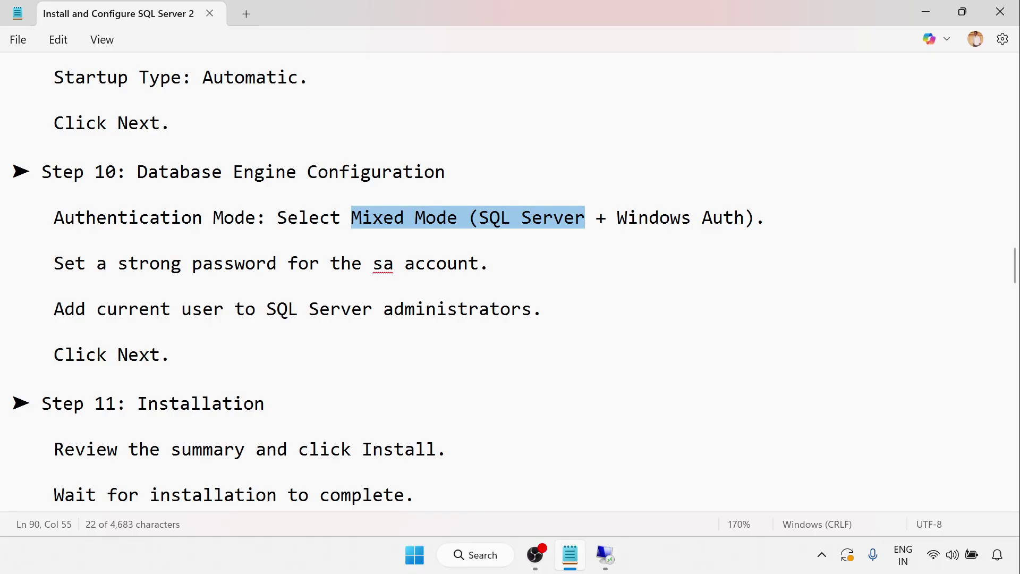
Step: Highlight the SSMS download link, then delete 'SSMS-Setup-ENU.exe.' from the Step 1 Run line
{"action": "scroll", "coordinate": [584, 223], "scroll_direction": "down", "scroll_amount": 5}
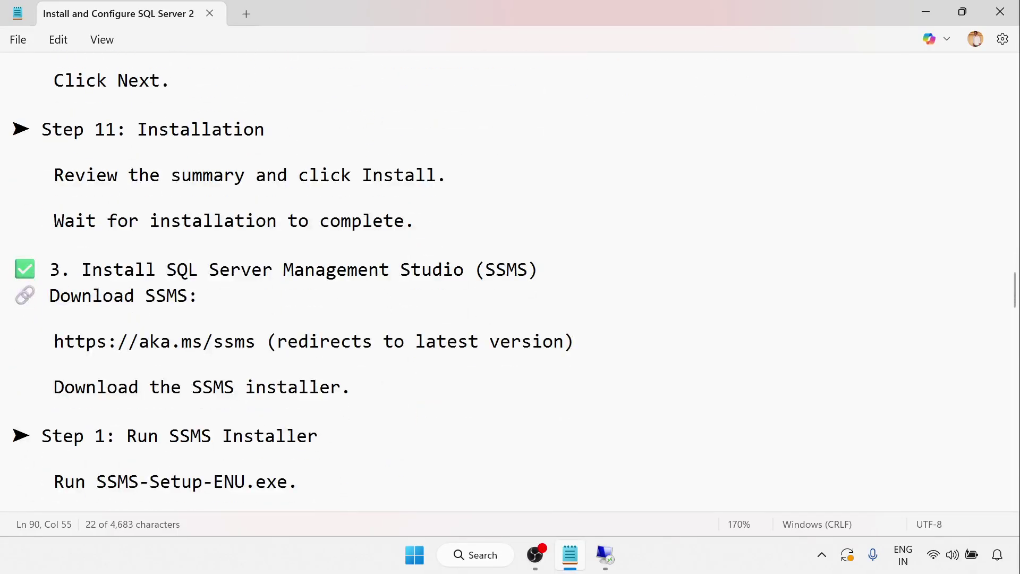
{"action": "scroll", "coordinate": [292, 283], "scroll_direction": "down", "scroll_amount": 3}
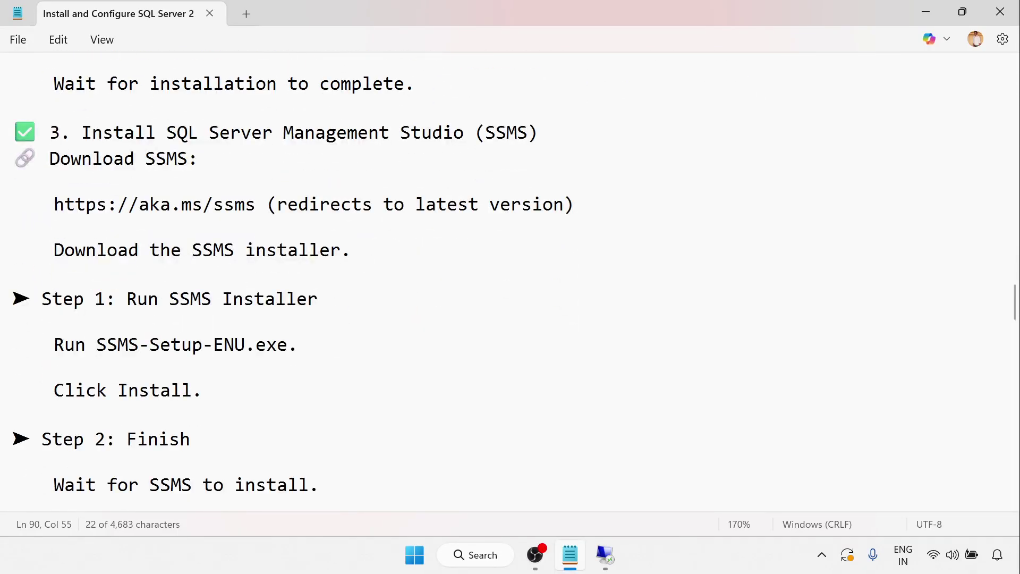
{"action": "left_click_drag", "start_coordinate": [123, 132], "coordinate": [22, 249]}
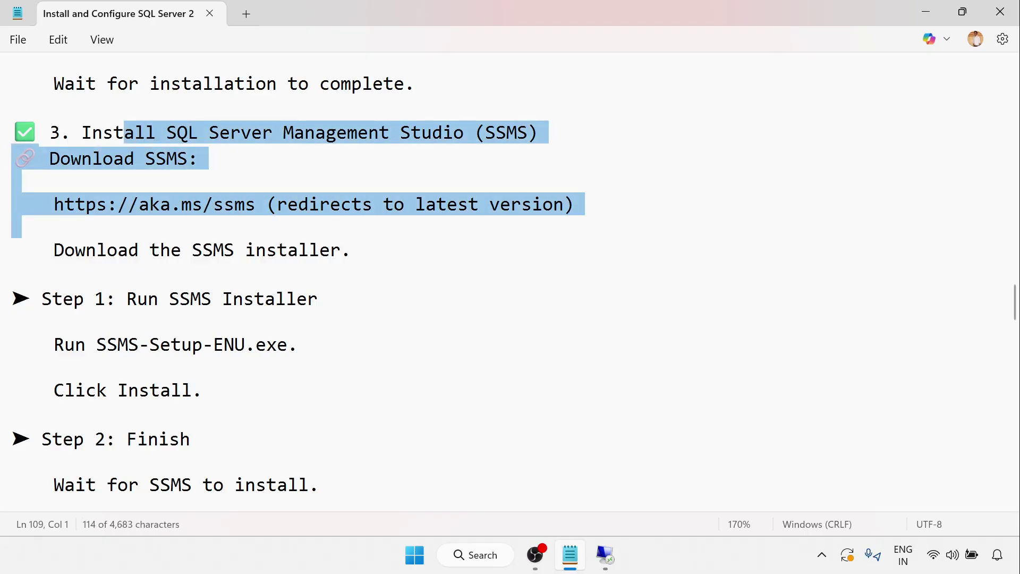
{"action": "scroll", "coordinate": [297, 282], "scroll_direction": "down", "scroll_amount": 3}
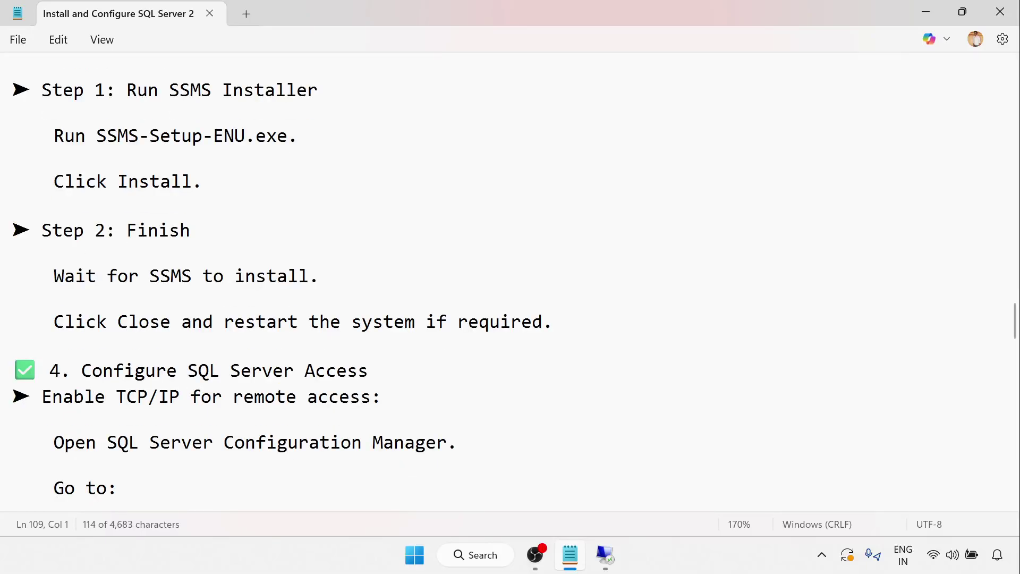
{"action": "scroll", "coordinate": [510, 281], "scroll_direction": "down", "scroll_amount": 1}
{"action": "scroll", "coordinate": [510, 282], "scroll_direction": "up", "scroll_amount": 2}
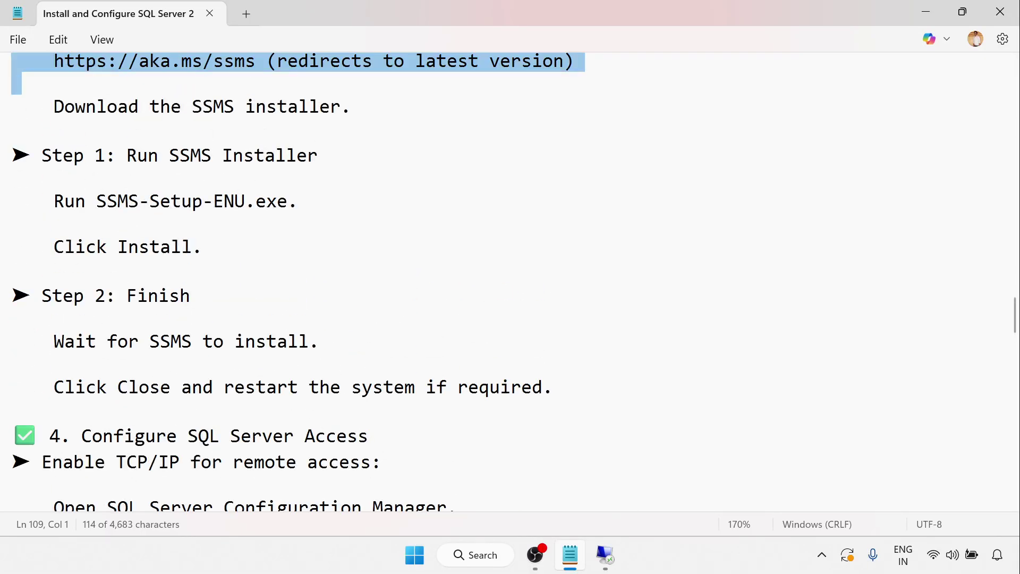
{"action": "left_click_drag", "start_coordinate": [96, 201], "coordinate": [298, 215]}
{"action": "key", "text": "BackSpace"}
{"action": "scroll", "coordinate": [298, 215], "scroll_direction": "down", "scroll_amount": 3}
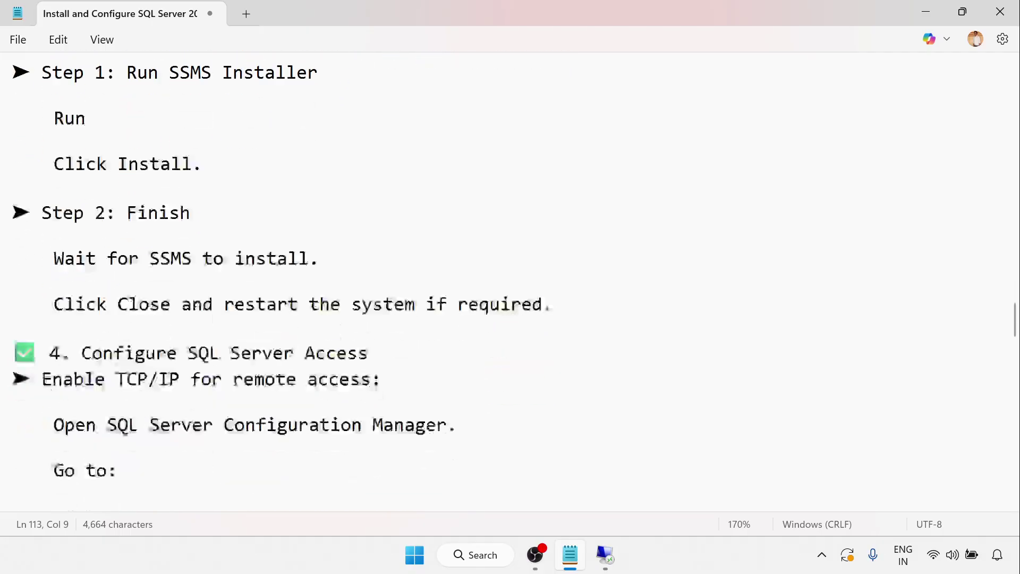
{"action": "scroll", "coordinate": [509, 281], "scroll_direction": "down", "scroll_amount": 3}
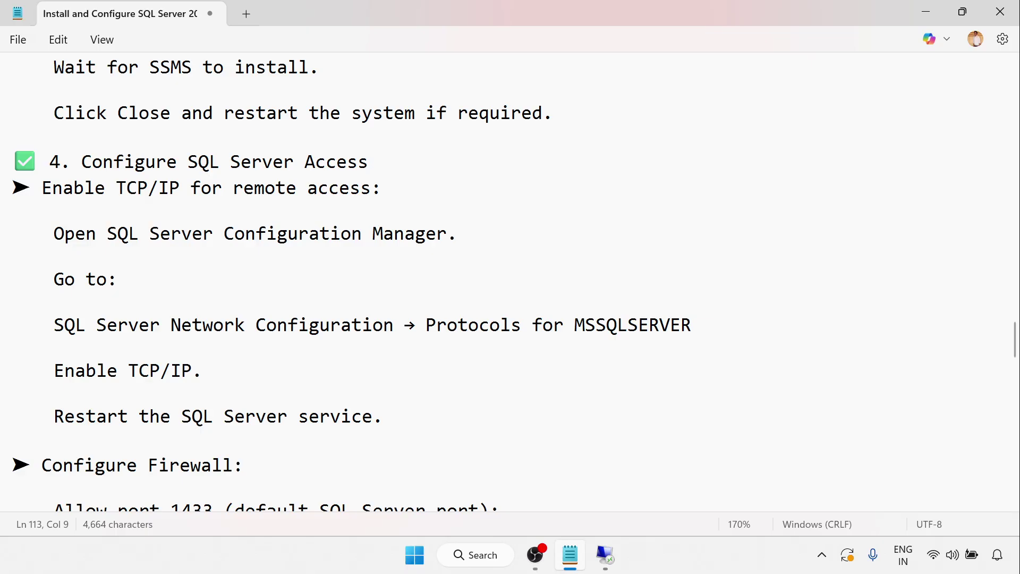
{"action": "left_click_drag", "start_coordinate": [149, 234], "coordinate": [446, 233]}
Step: On the remote server, launch SQL Server 2025 CTP2.0 Configuration Manager from Start > All apps
{"action": "left_click", "coordinate": [611, 564]}
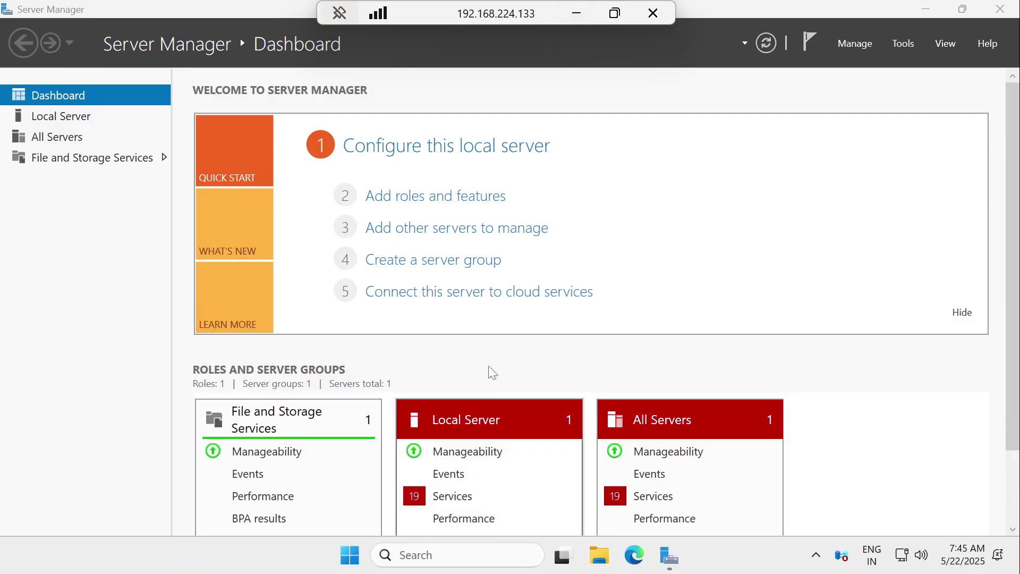
{"action": "left_click", "coordinate": [924, 9]}
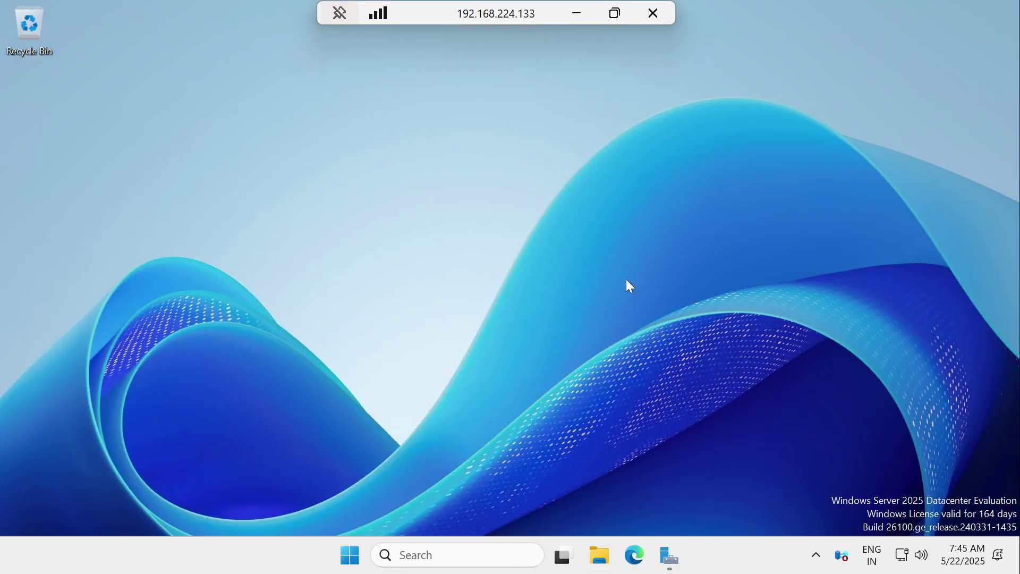
{"action": "left_click", "coordinate": [351, 556]}
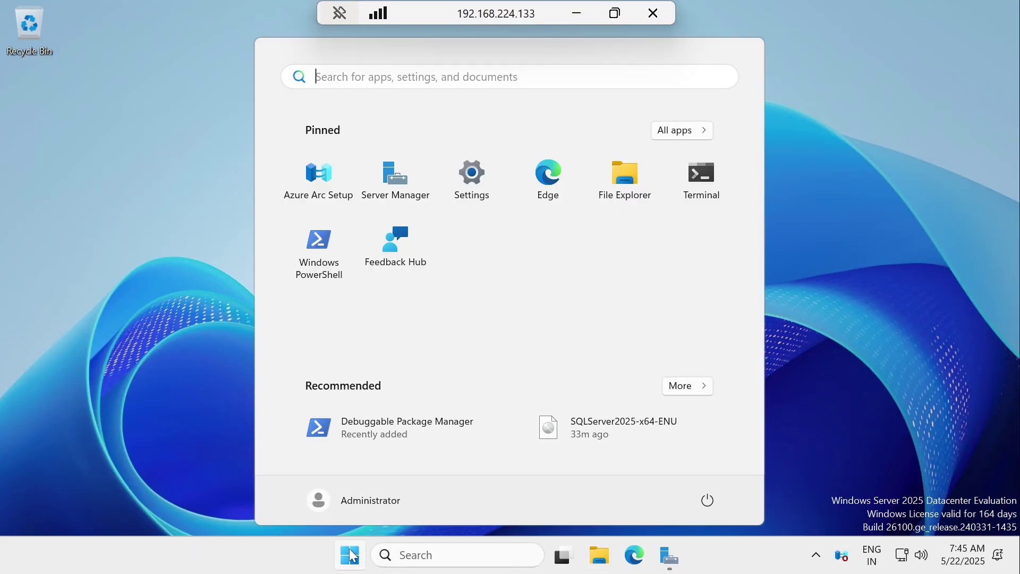
{"action": "left_click", "coordinate": [682, 130]}
{"action": "scroll", "coordinate": [375, 314], "scroll_direction": "down", "scroll_amount": 3}
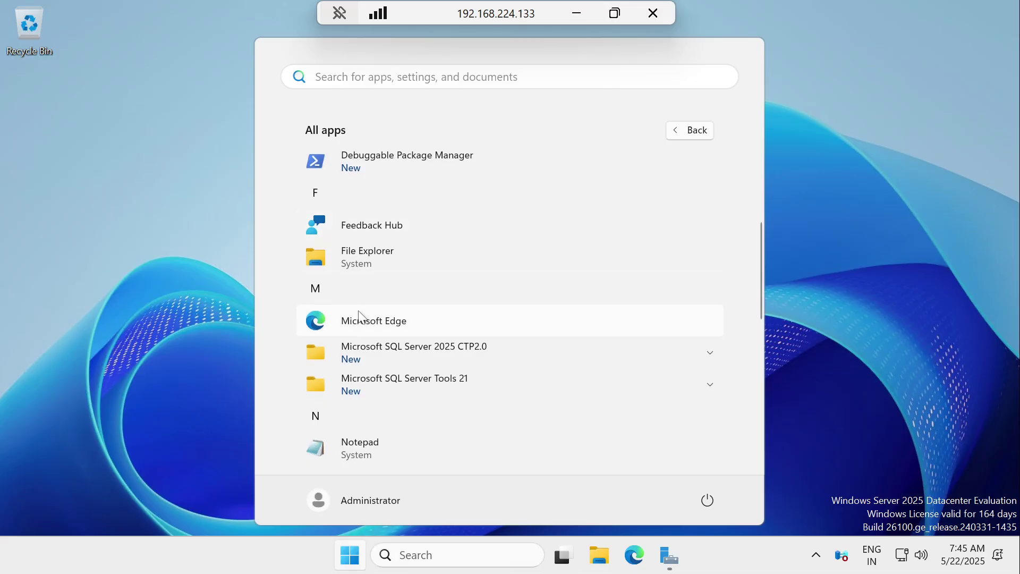
{"action": "left_click", "coordinate": [393, 351]}
{"action": "scroll", "coordinate": [401, 329], "scroll_direction": "down", "scroll_amount": 2}
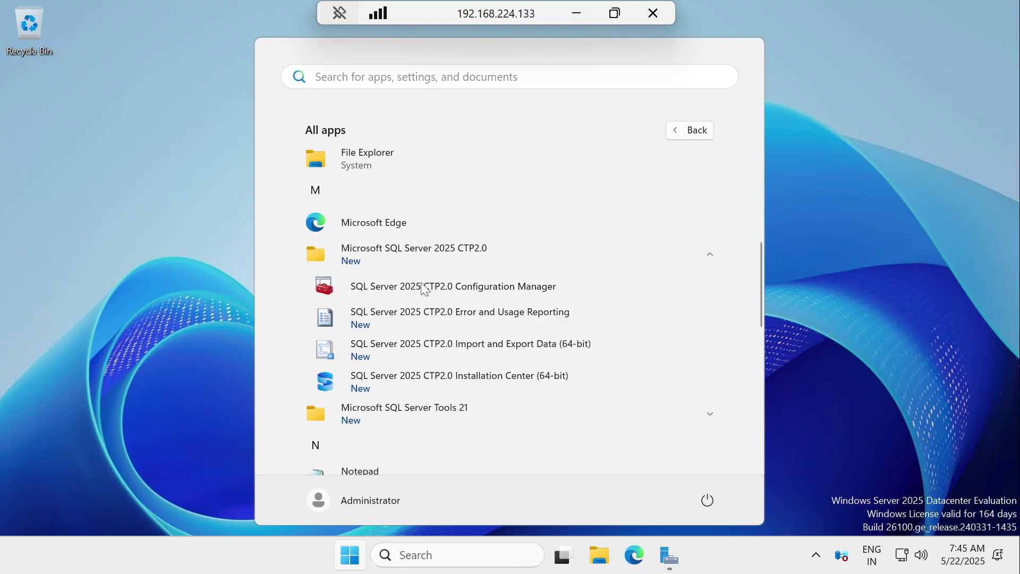
{"action": "left_click", "coordinate": [422, 283]}
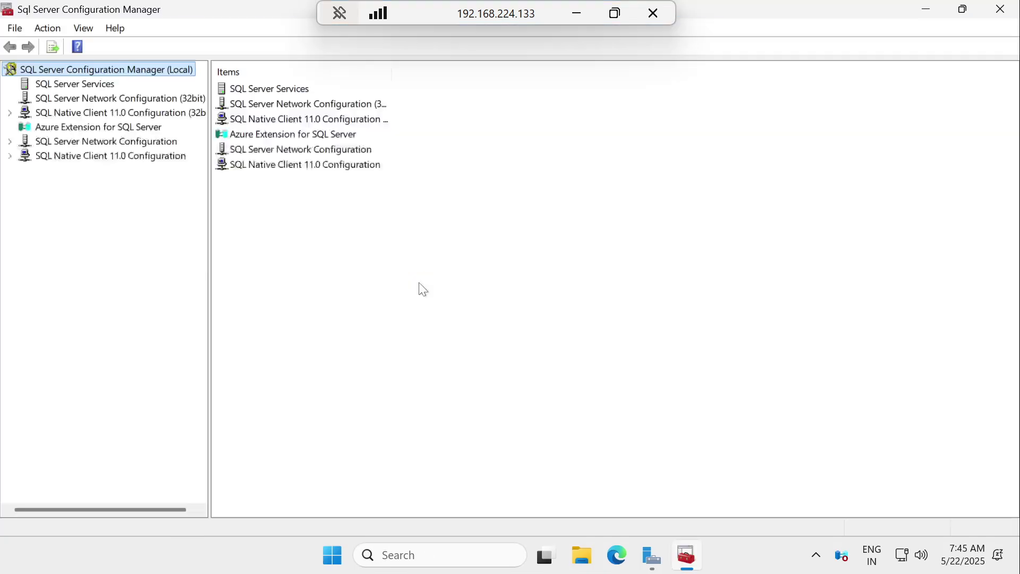
Step: Verify TCP/IP is Enabled under Protocols for MSSQLSERVER, close Configuration Manager, and minimize the remote session
{"action": "left_click", "coordinate": [10, 141]}
{"action": "left_click", "coordinate": [74, 158]}
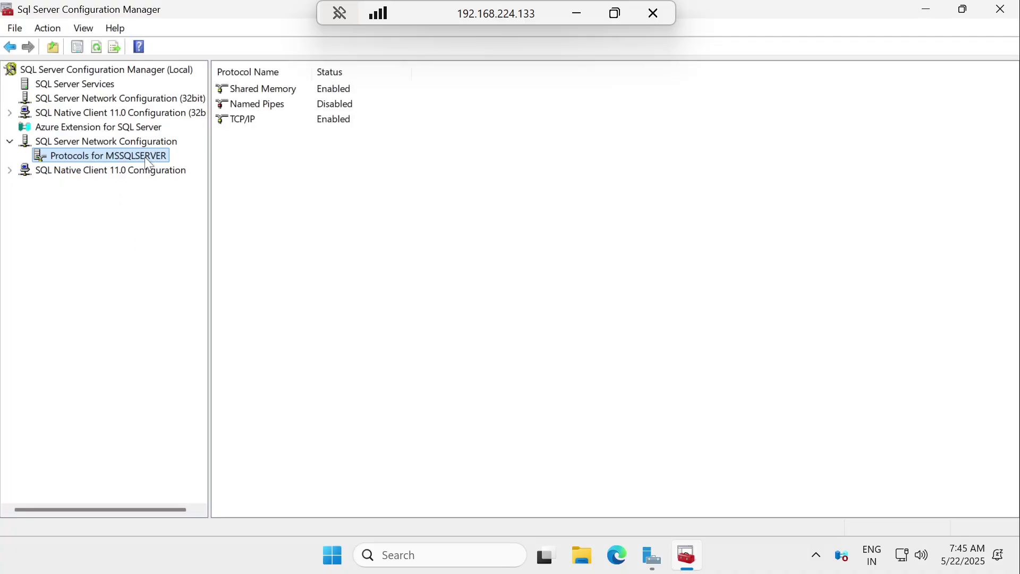
{"action": "left_click", "coordinate": [251, 124]}
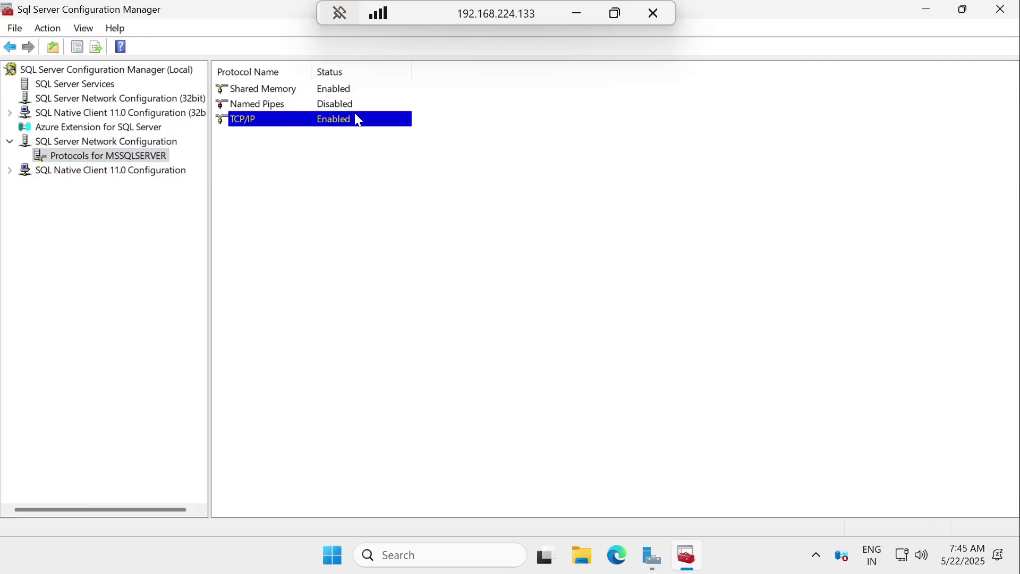
{"action": "left_click", "coordinate": [1001, 9]}
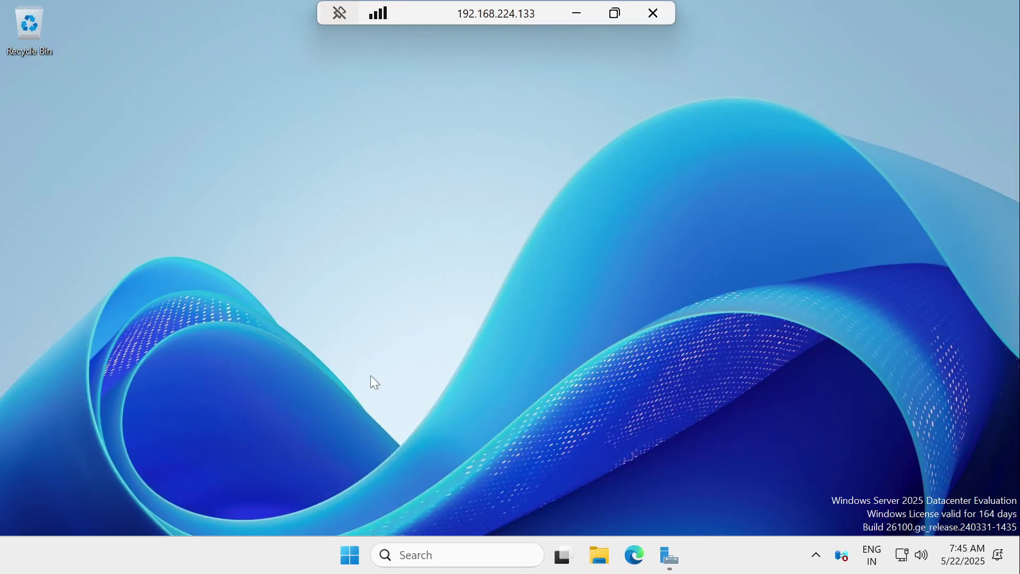
{"action": "left_click", "coordinate": [580, 12]}
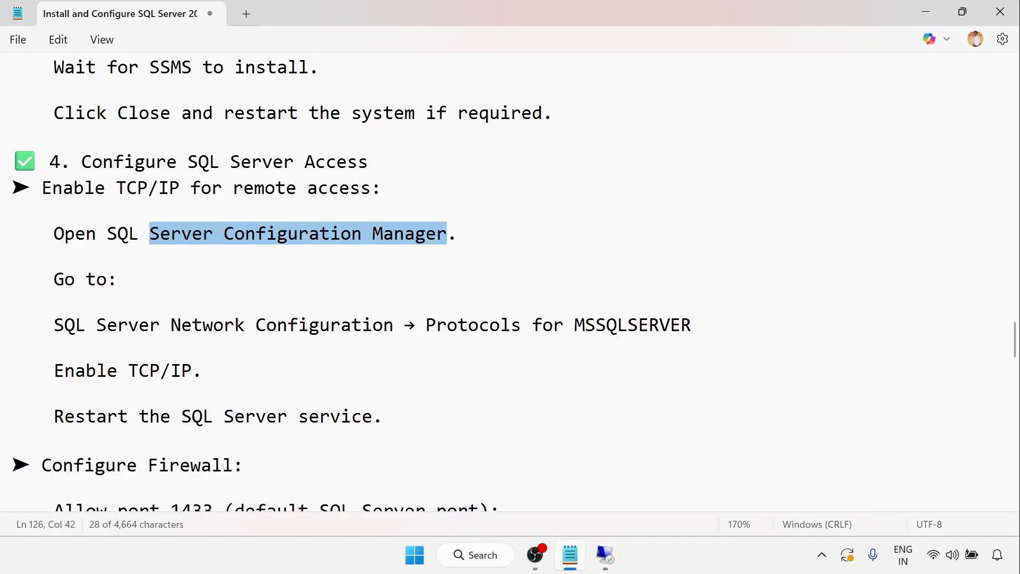
Step: Highlight the TCP/IP step and the Allow port 1433 instructions in the guide
{"action": "scroll", "coordinate": [510, 282], "scroll_direction": "down", "scroll_amount": 2}
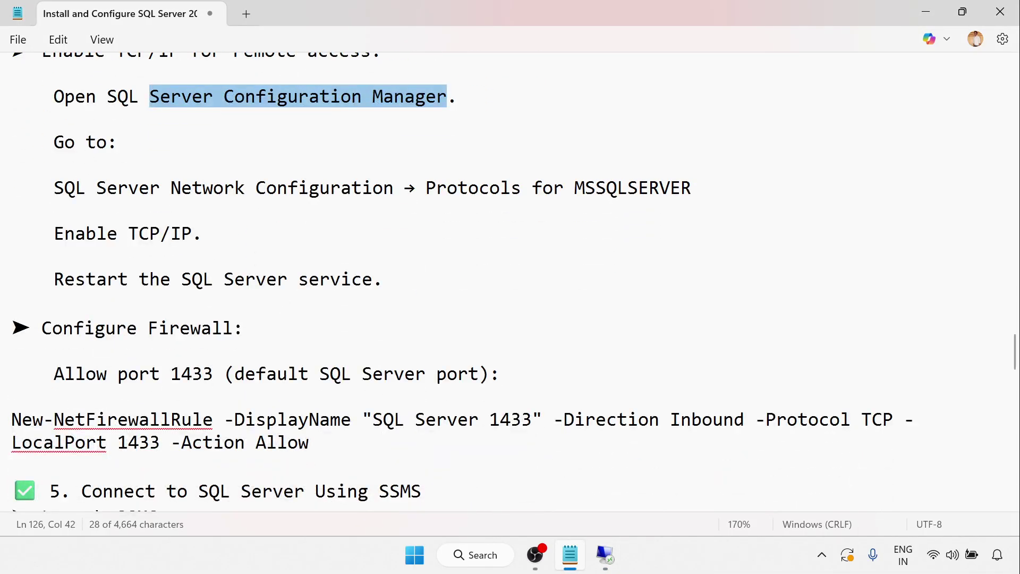
{"action": "left_click_drag", "start_coordinate": [128, 234], "coordinate": [192, 234]}
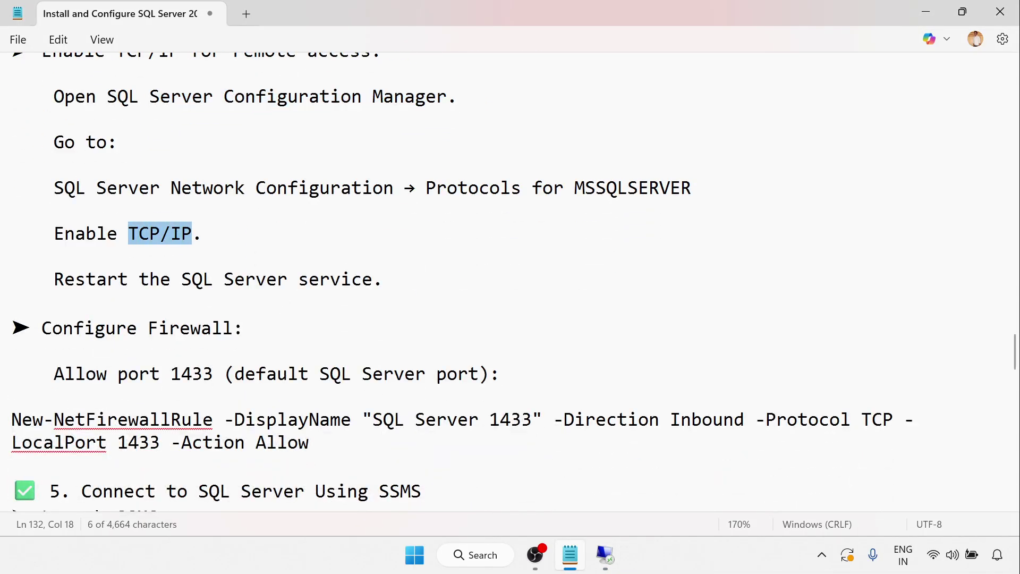
{"action": "scroll", "coordinate": [510, 281], "scroll_direction": "down", "scroll_amount": 3}
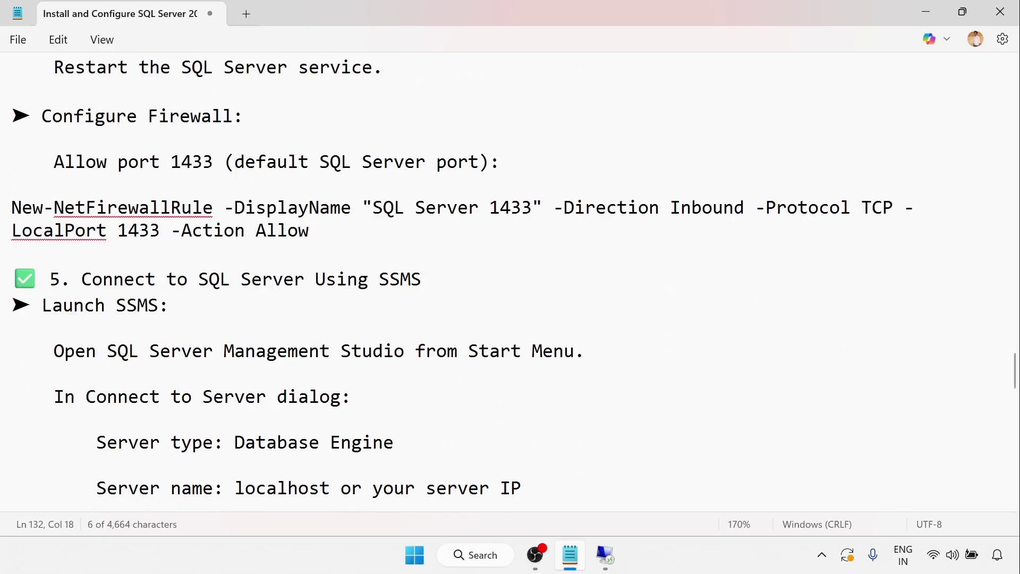
{"action": "left_click_drag", "start_coordinate": [44, 162], "coordinate": [213, 162]}
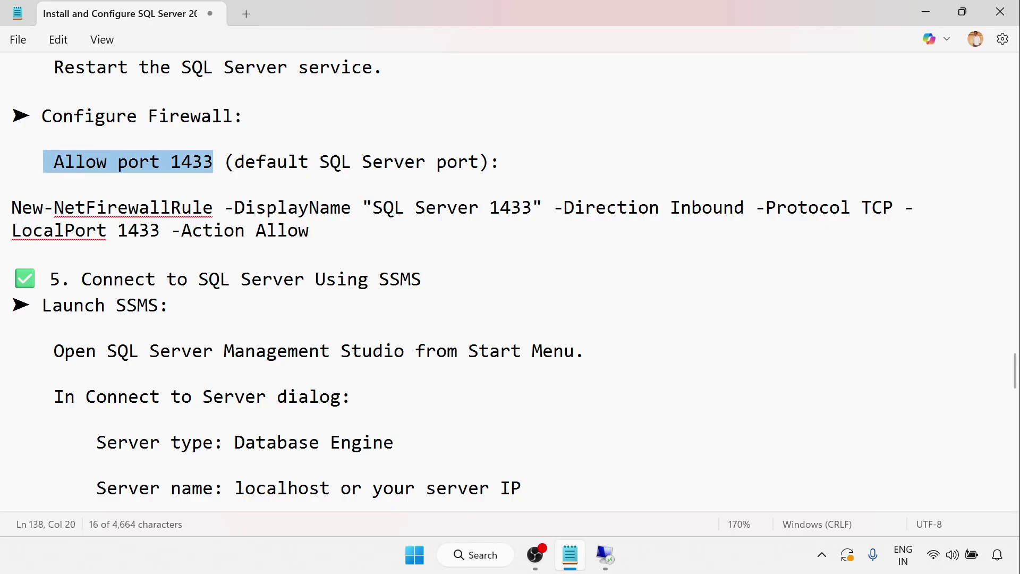
{"action": "left_click", "coordinate": [277, 162]}
{"action": "left_click_drag", "start_coordinate": [319, 161], "coordinate": [480, 162]}
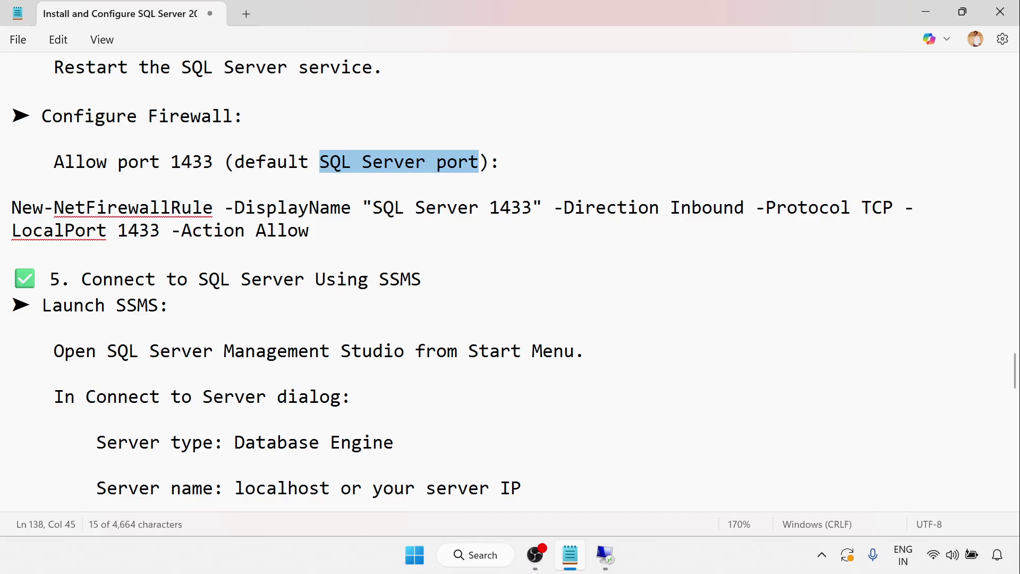
Step: Copy the New-NetFirewallRule command for port 1433 and switch back to the remote session
{"action": "left_click_drag", "start_coordinate": [308, 230], "coordinate": [11, 207]}
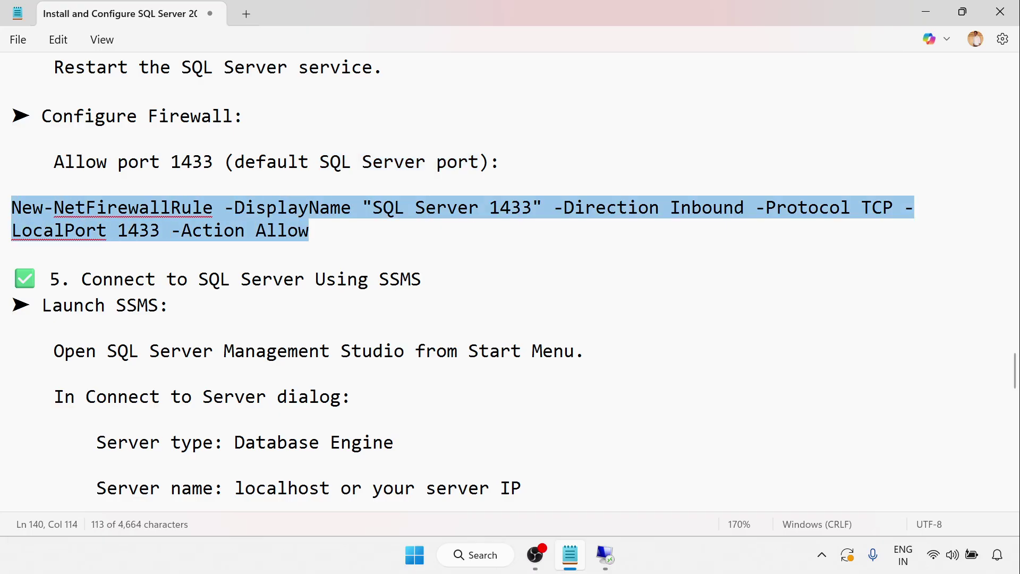
{"action": "right_click", "coordinate": [183, 208]}
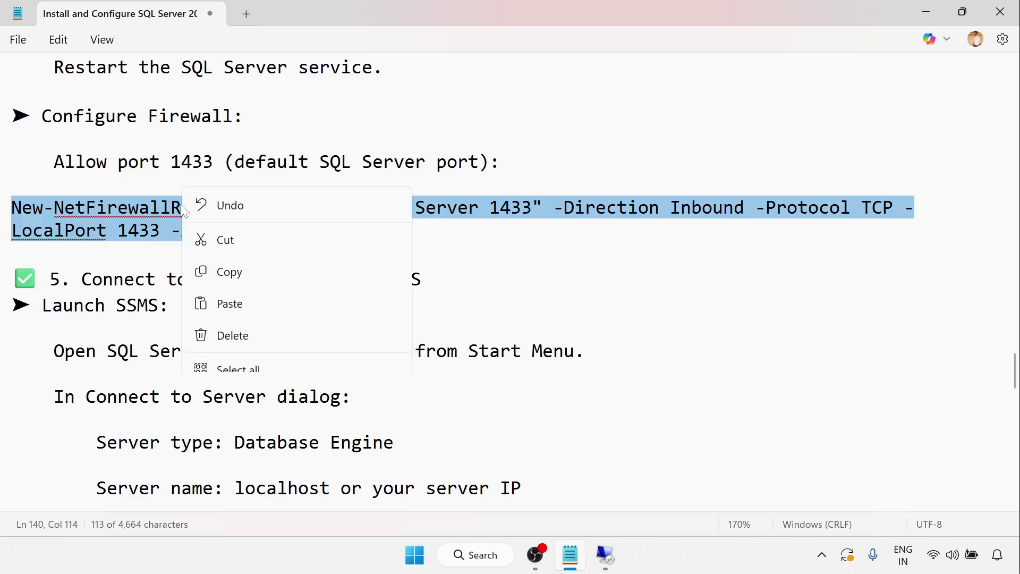
{"action": "left_click", "coordinate": [244, 88]}
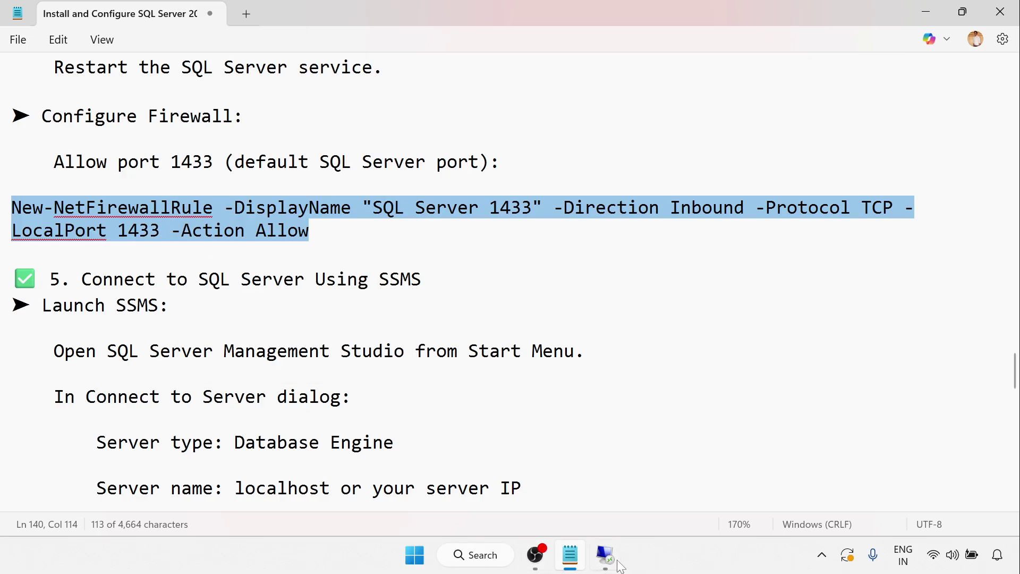
{"action": "left_click", "coordinate": [608, 557]}
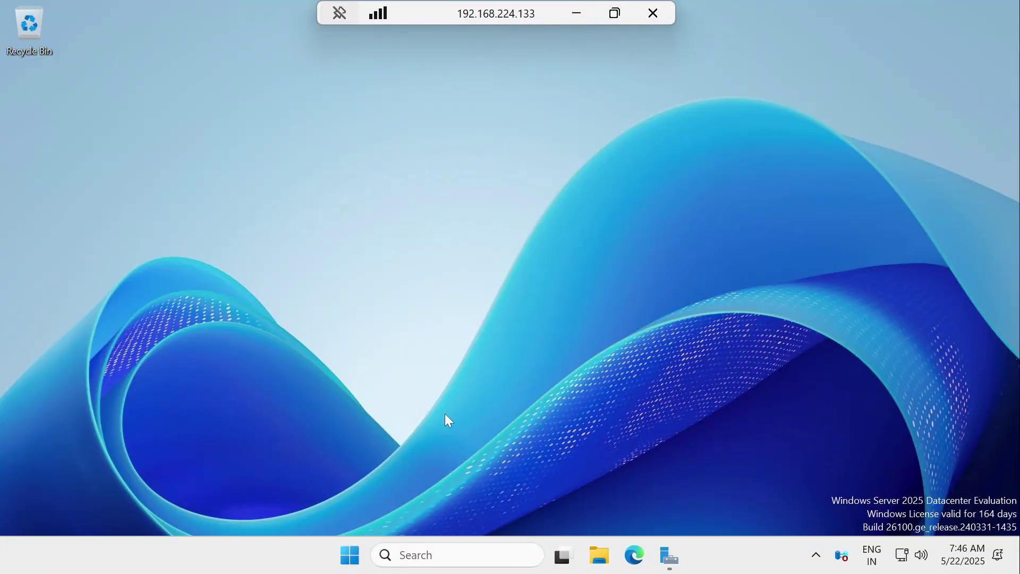
Step: Launch Windows PowerShell as administrator from the remote server's Start menu
{"action": "key", "text": "super"}
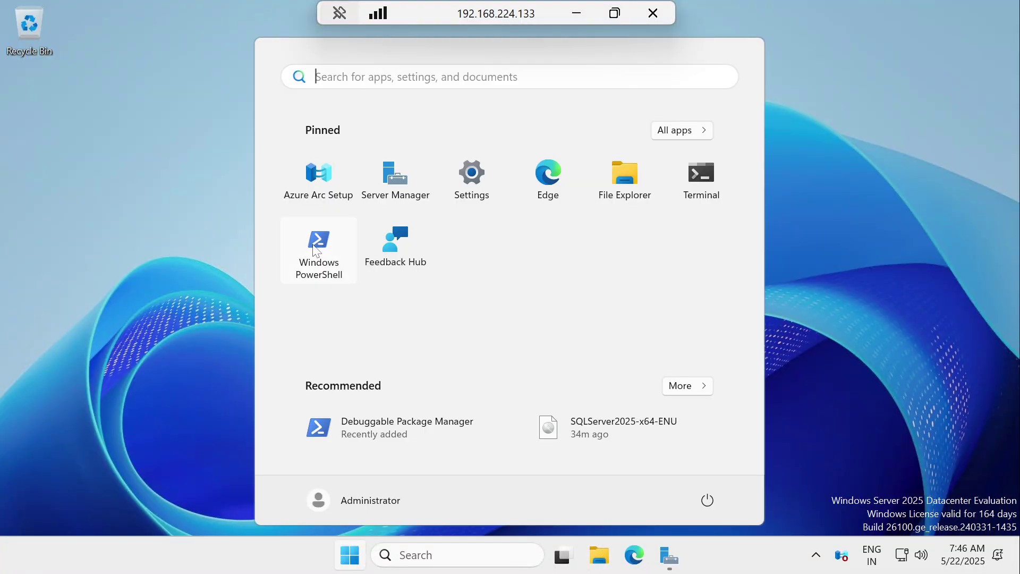
{"action": "right_click", "coordinate": [316, 247]}
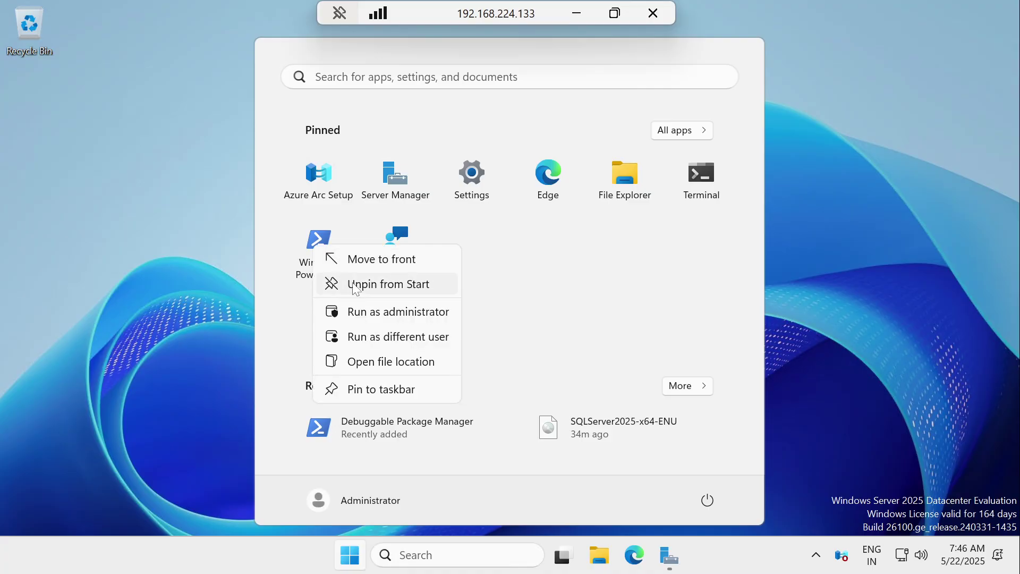
{"action": "left_click", "coordinate": [378, 311]}
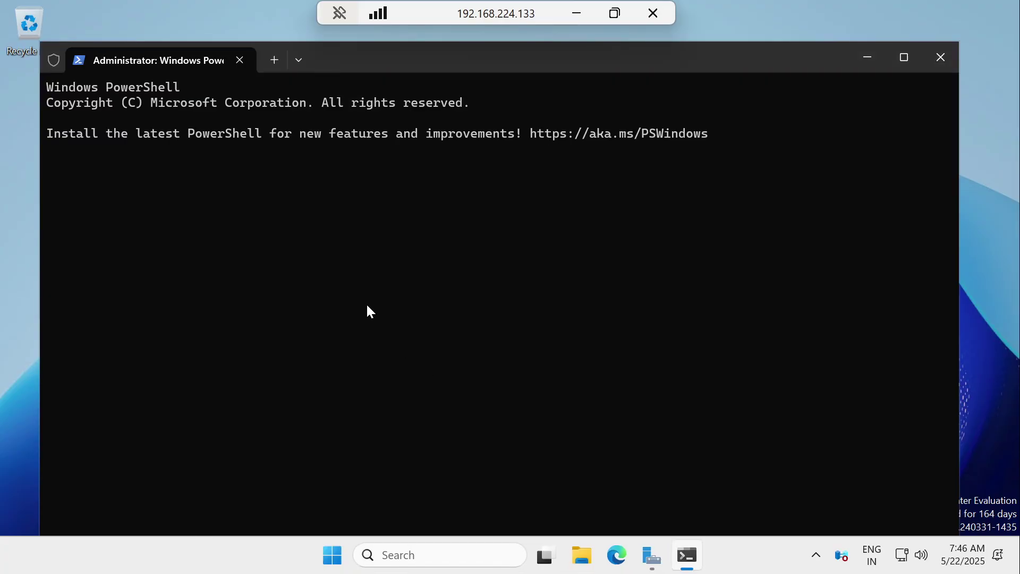
Step: Create the inbound firewall rule 'SQL Server 1433' allowing TCP port 1433
{"action": "key", "text": "ctrl+v"}
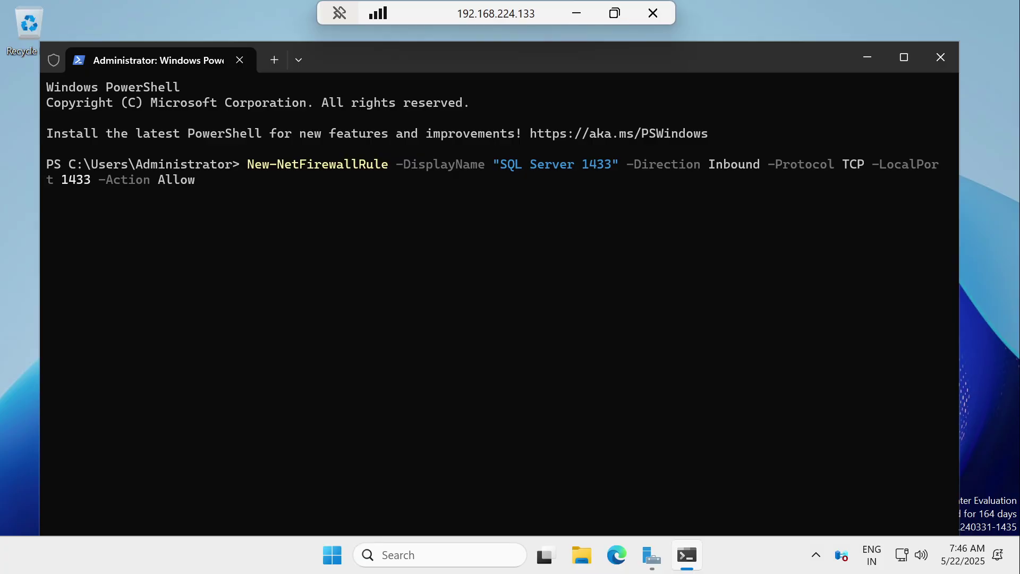
{"action": "key", "text": "Return"}
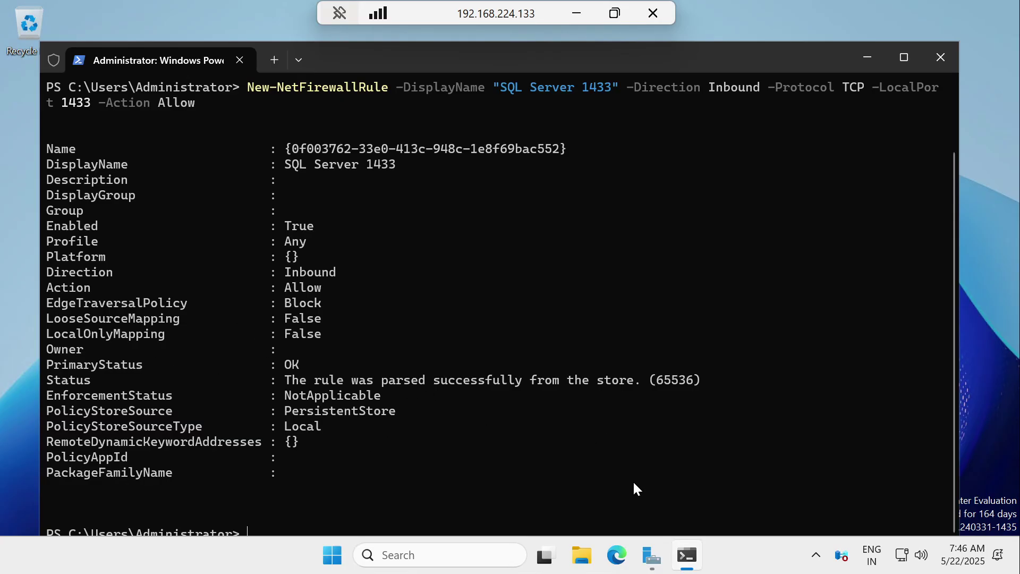
{"action": "key", "text": "super+r"}
Step: Confirm the SQL Server 1433 rule appears in the firewall's inbound rules list
{"action": "type", "text": "control"}
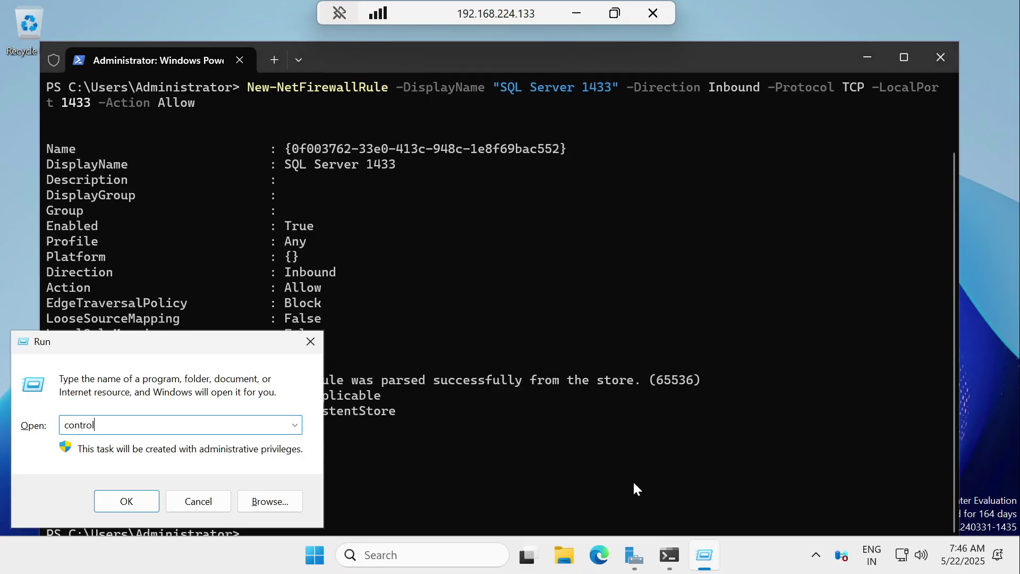
{"action": "key", "text": "Return"}
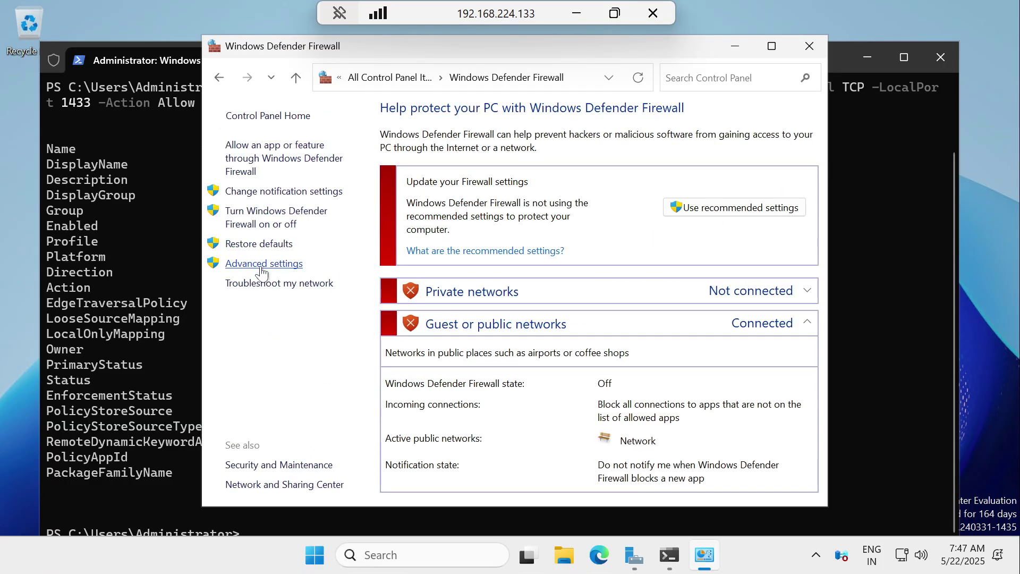
{"action": "left_click", "coordinate": [261, 265]}
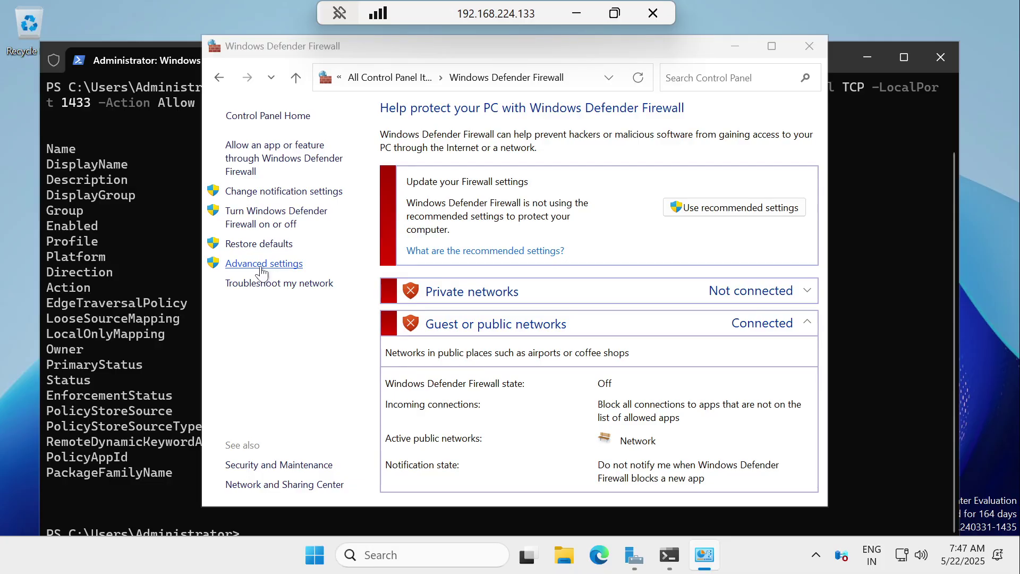
{"action": "left_click", "coordinate": [102, 91]}
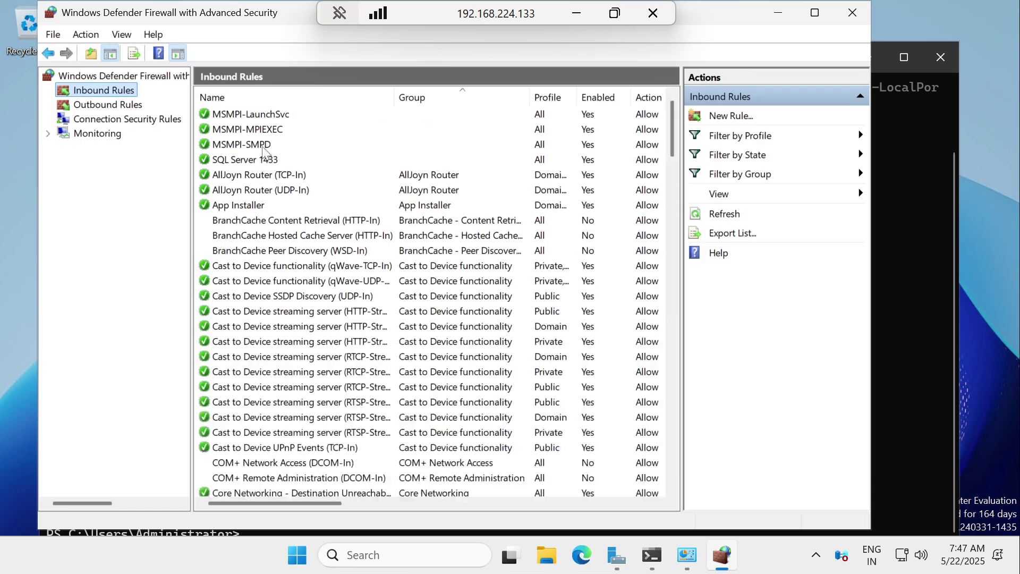
{"action": "left_click", "coordinate": [235, 162]}
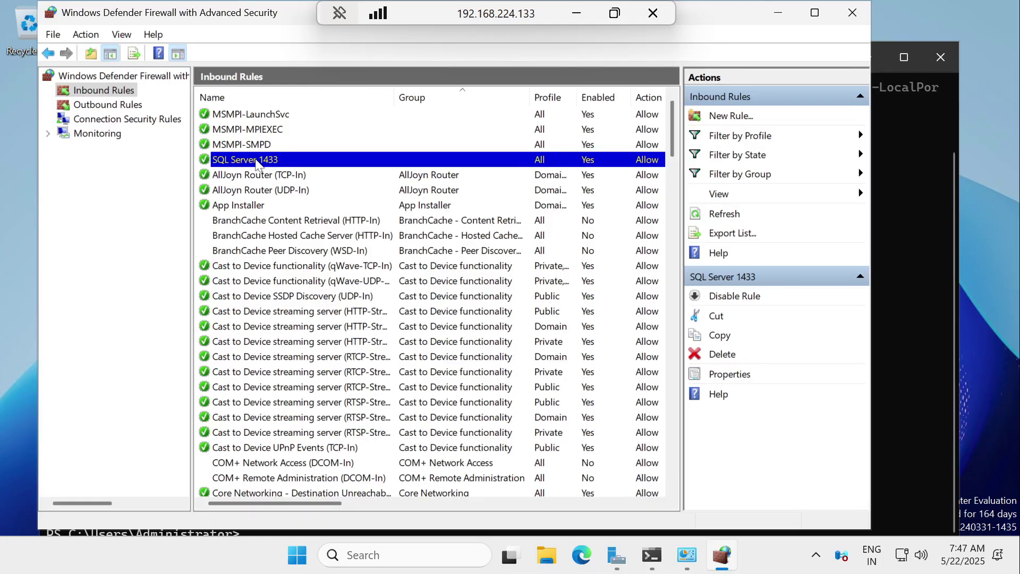
{"action": "left_click", "coordinate": [850, 16]}
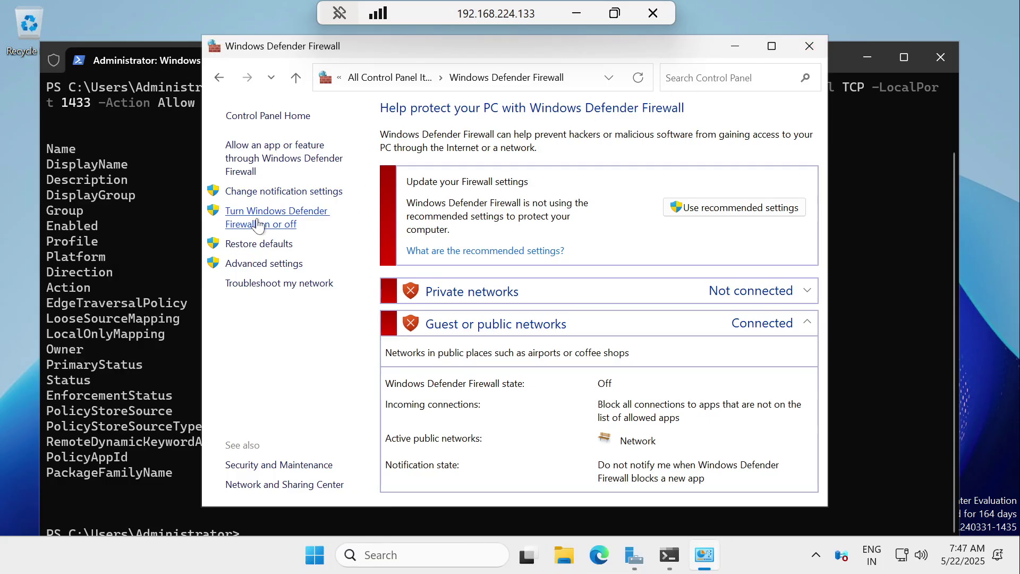
Step: Turn Windows Defender Firewall on for both private and public networks
{"action": "left_click", "coordinate": [279, 225]}
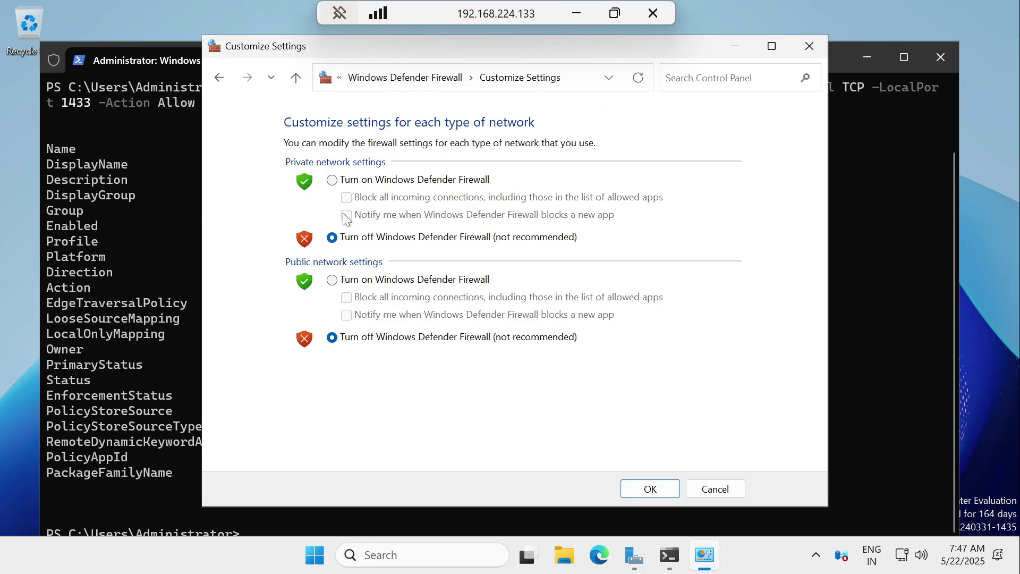
{"action": "left_click", "coordinate": [361, 180]}
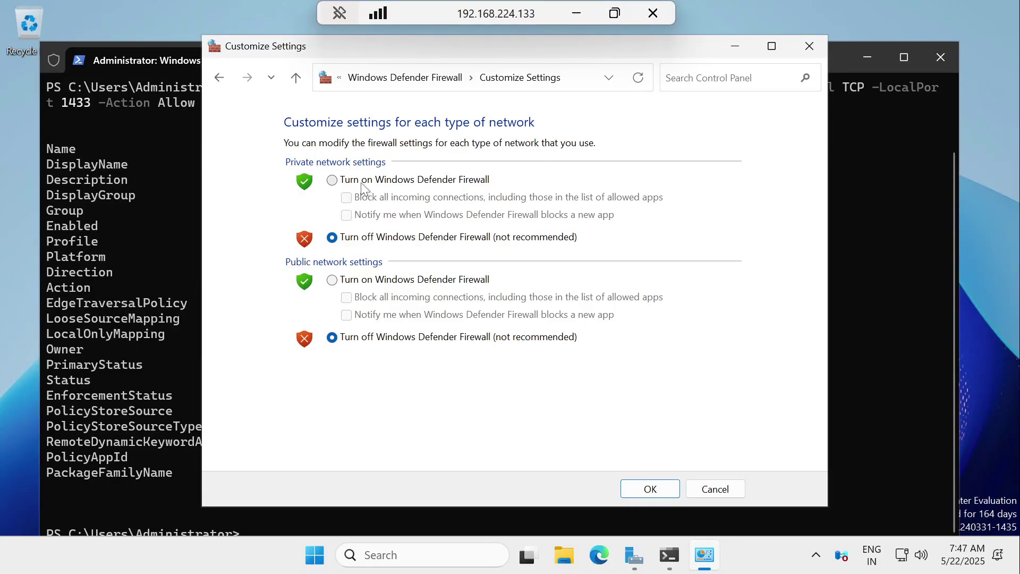
{"action": "left_click", "coordinate": [365, 280]}
{"action": "left_click", "coordinate": [649, 489]}
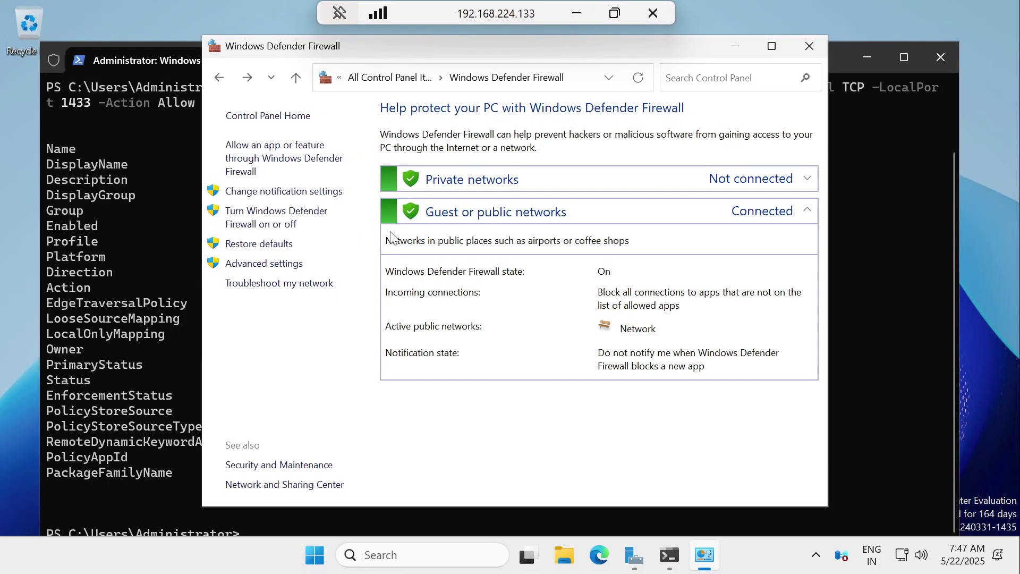
{"action": "left_click", "coordinate": [808, 47]}
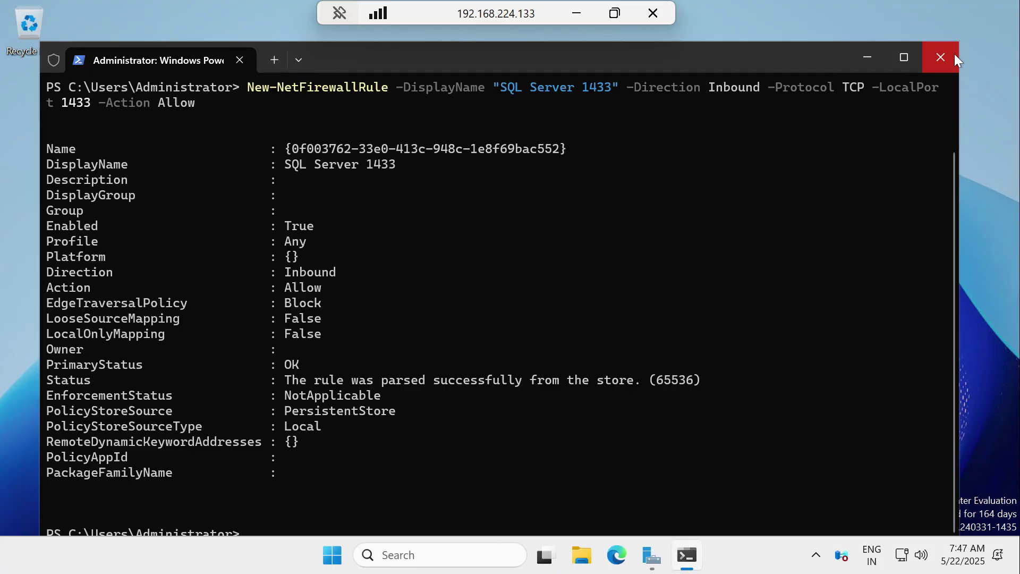
Step: Close PowerShell and review the guide's SSMS connection and test database sections
{"action": "left_click", "coordinate": [954, 55]}
{"action": "left_click", "coordinate": [575, 13]}
{"action": "scroll", "coordinate": [273, 121], "scroll_direction": "down", "scroll_amount": 2}
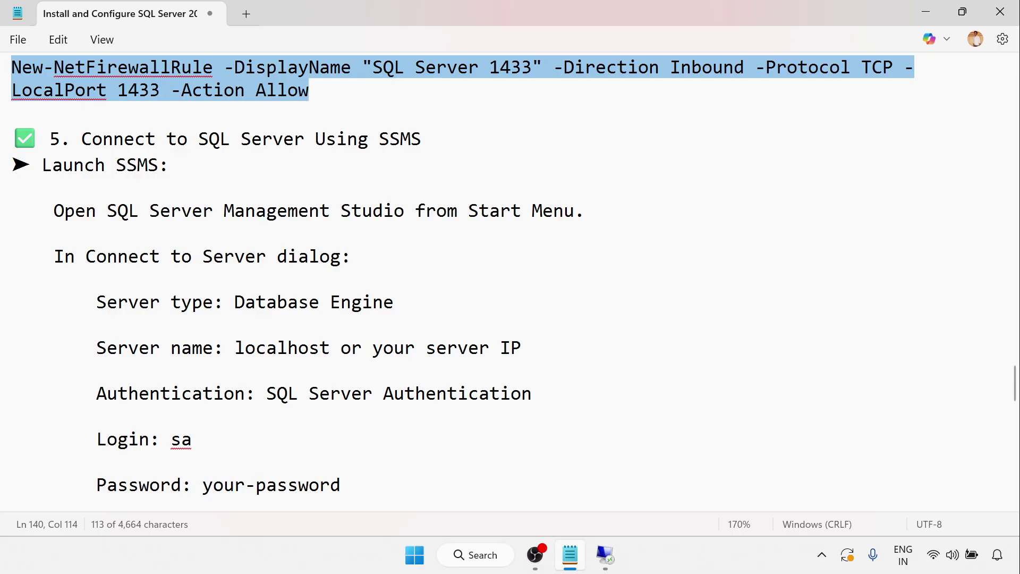
{"action": "double_click", "coordinate": [391, 139]}
{"action": "scroll", "coordinate": [293, 284], "scroll_direction": "down", "scroll_amount": 1}
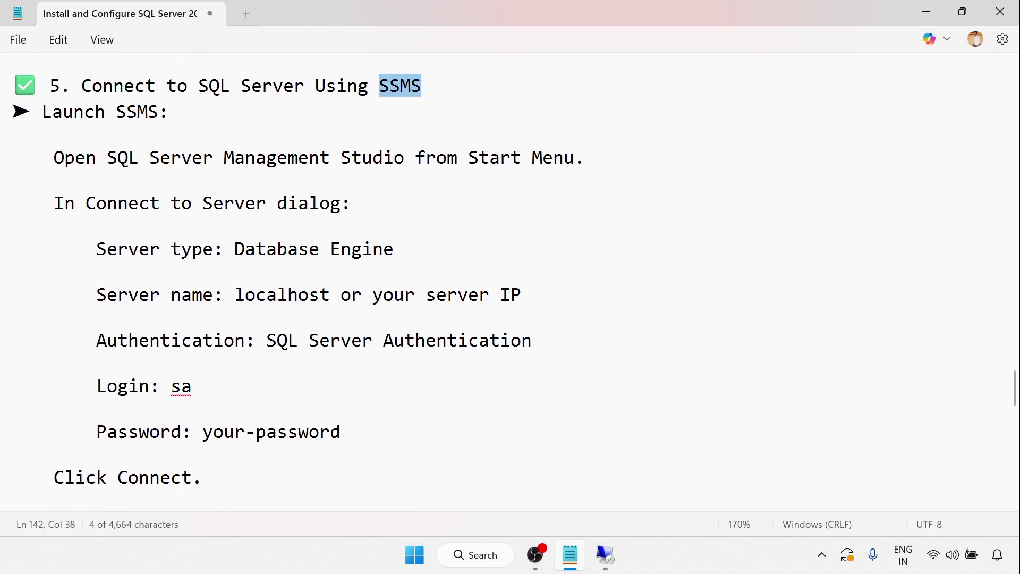
{"action": "scroll", "coordinate": [293, 285], "scroll_direction": "down", "scroll_amount": 2}
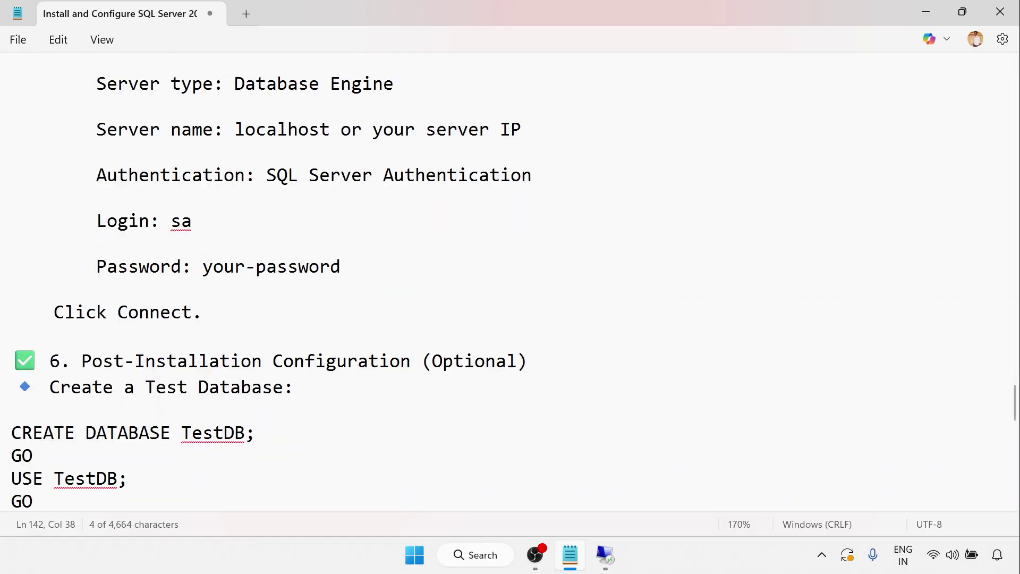
{"action": "left_click", "coordinate": [606, 555]}
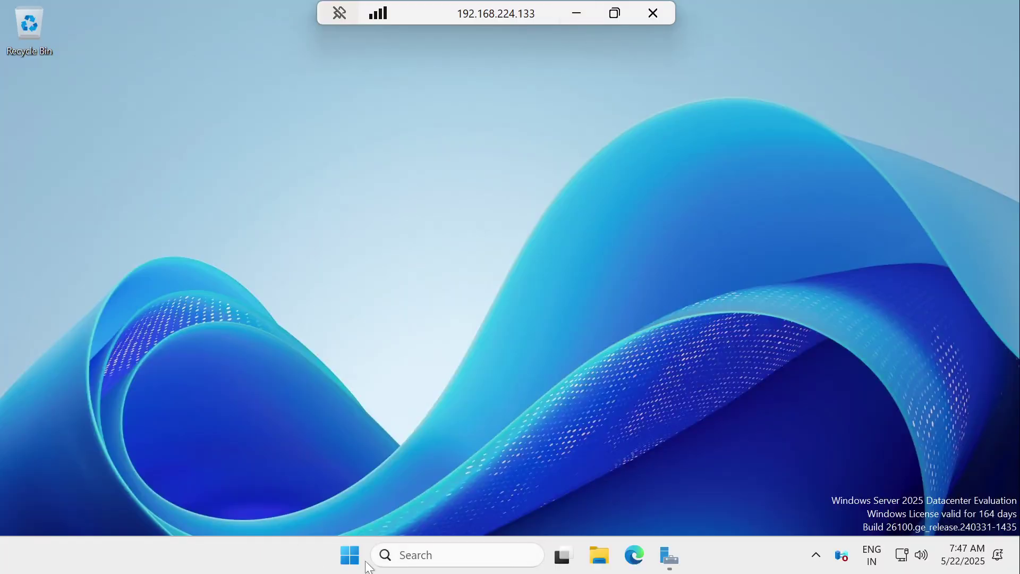
Step: Launch SQL Server Management Studio 21 from the Microsoft SQL Server Tools 21 group
{"action": "left_click", "coordinate": [364, 562]}
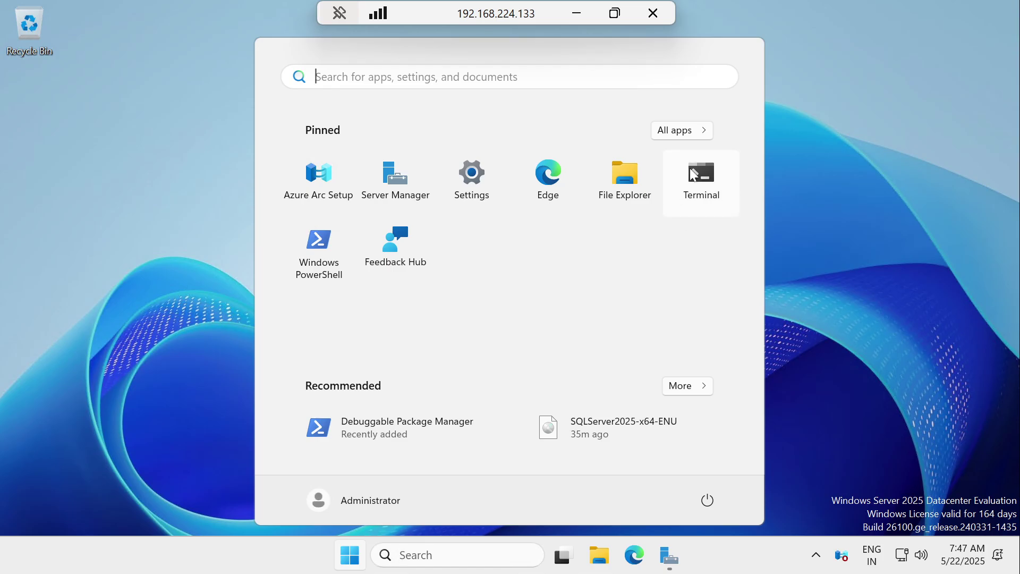
{"action": "left_click", "coordinate": [685, 131]}
{"action": "scroll", "coordinate": [365, 334], "scroll_direction": "down", "scroll_amount": 4}
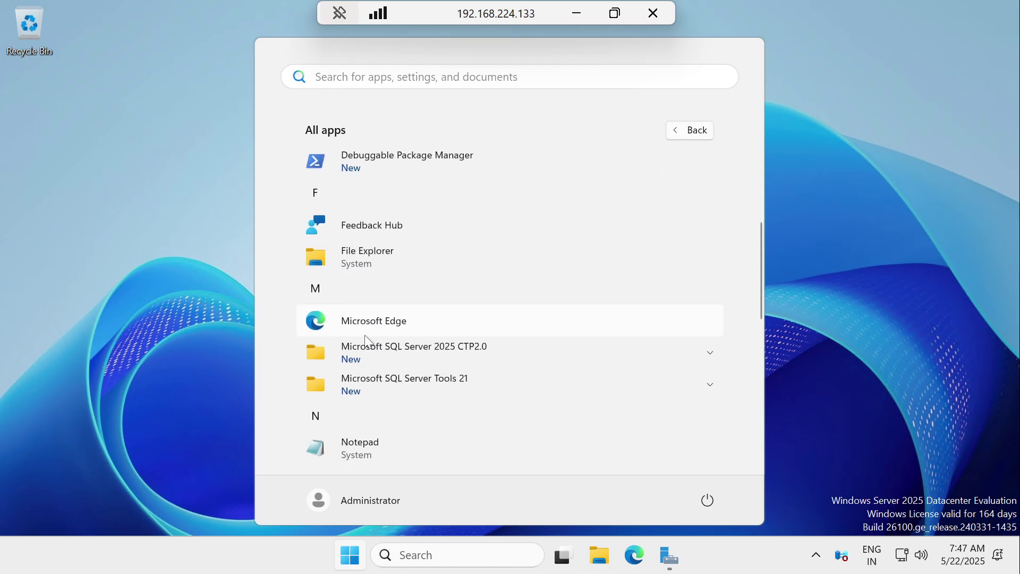
{"action": "left_click", "coordinate": [419, 381]}
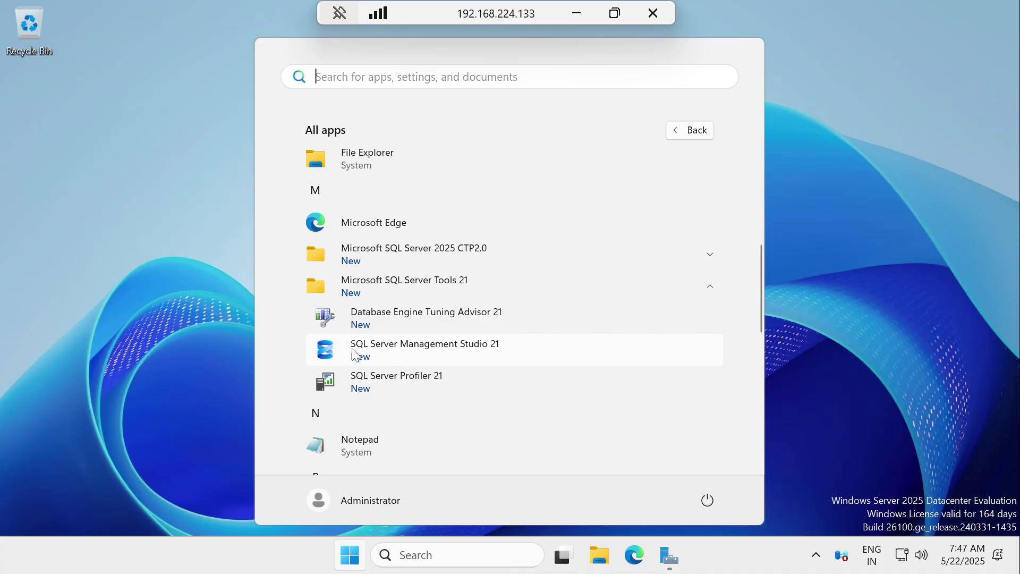
{"action": "left_click", "coordinate": [375, 349]}
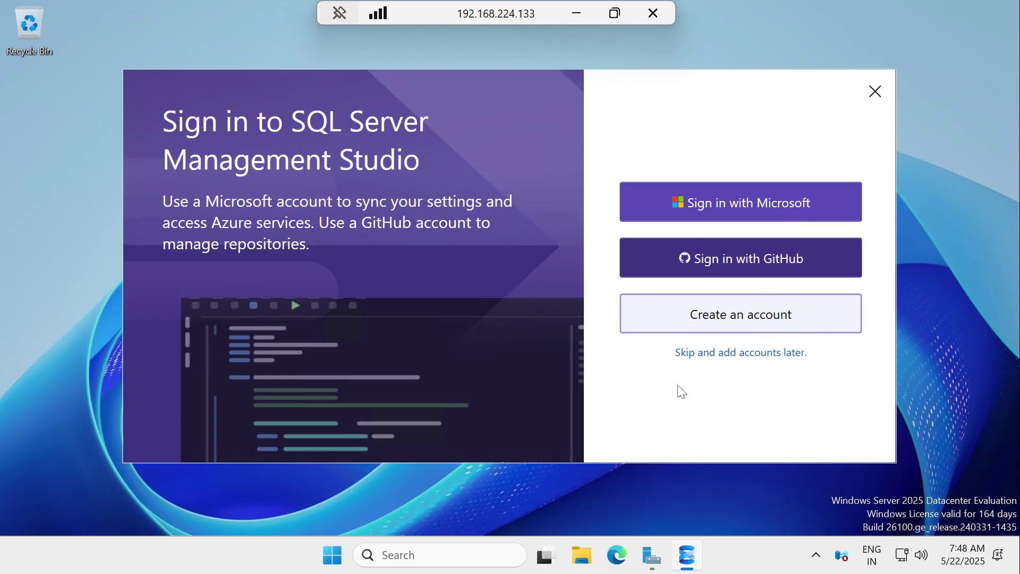
Step: Skip account sign-in and accept the new connection dialog experience
{"action": "left_click", "coordinate": [742, 353]}
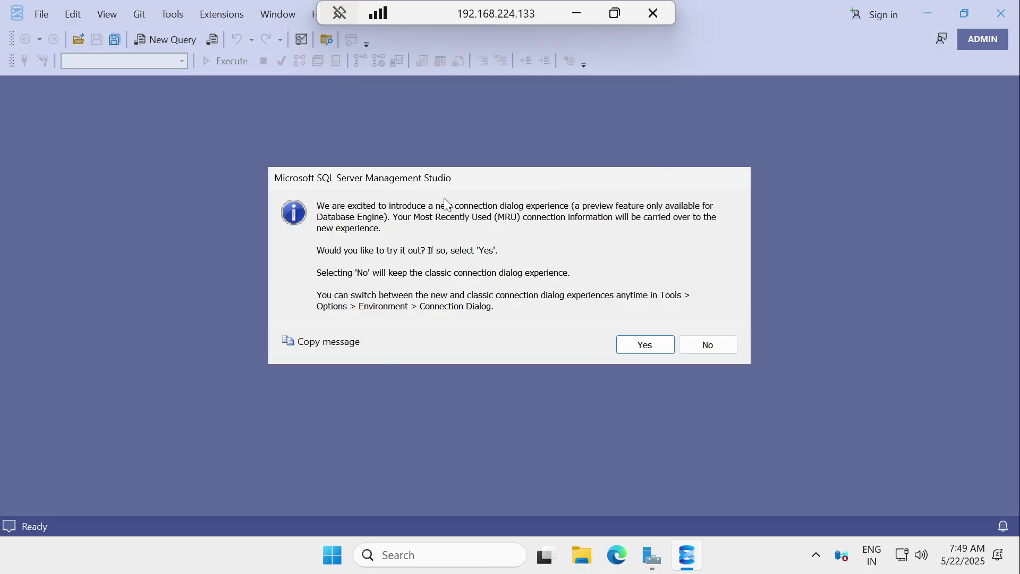
{"action": "left_click", "coordinate": [647, 347]}
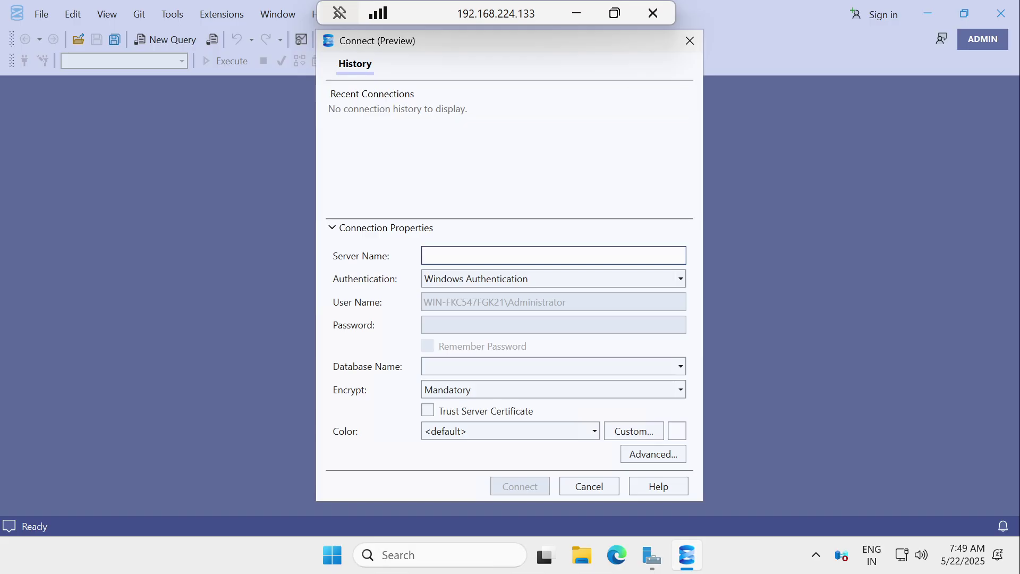
Step: Enter server localhost with SQL Server Authentication, login sa and its password
{"action": "type", "text": "localhost"}
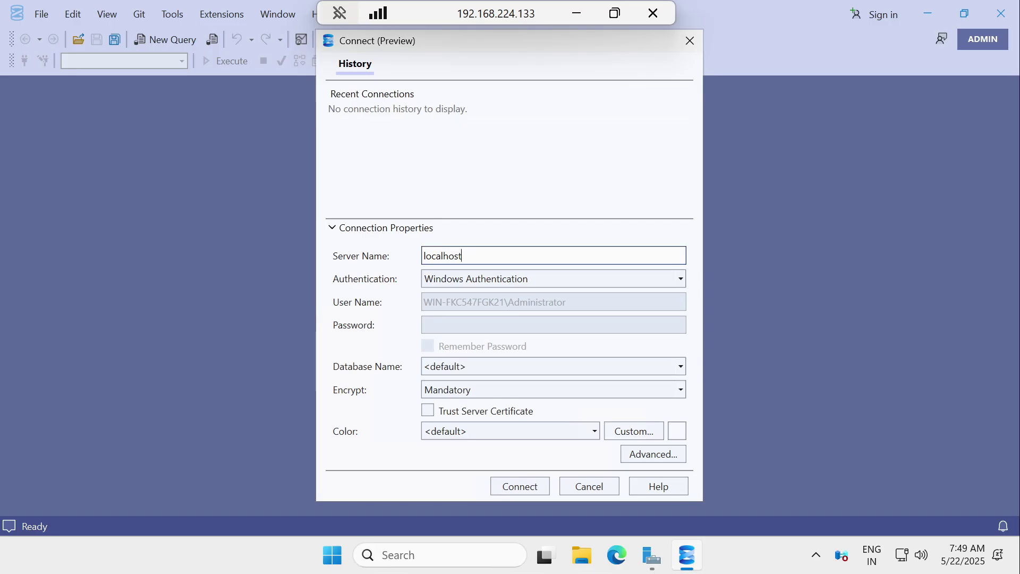
{"action": "left_click", "coordinate": [488, 279]}
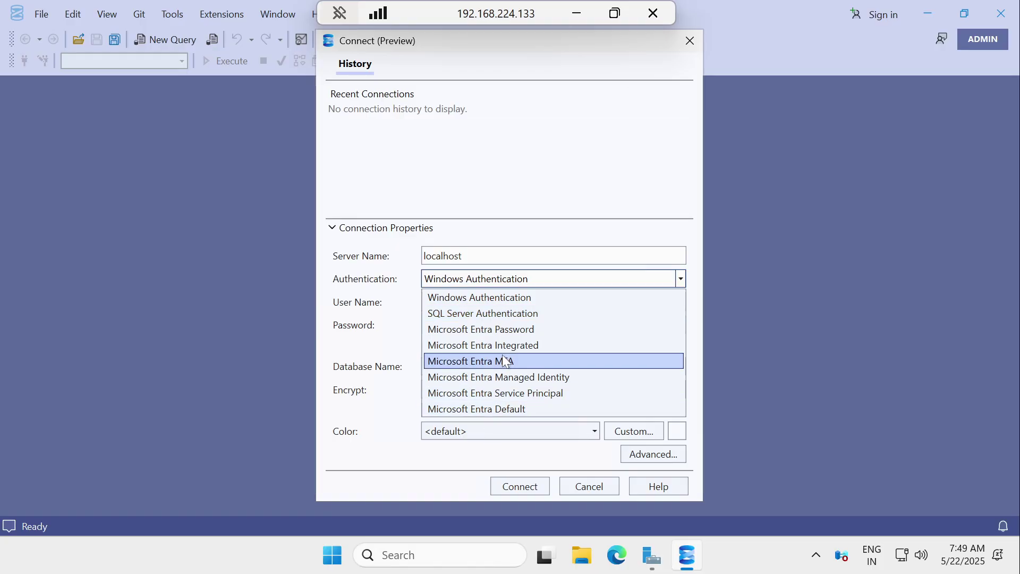
{"action": "left_click", "coordinate": [461, 317]}
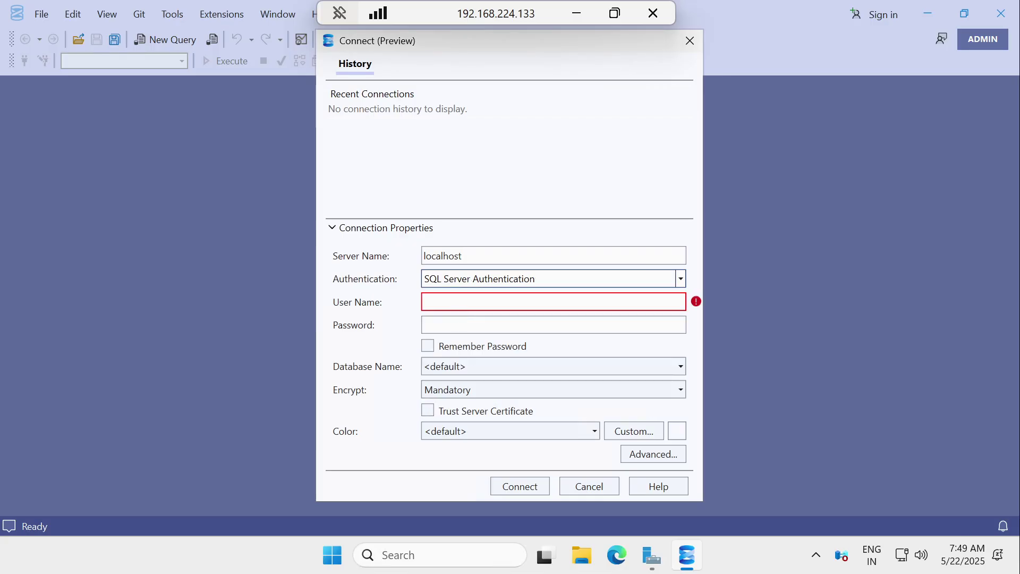
{"action": "left_click", "coordinate": [461, 302]}
{"action": "type", "text": "sa"}
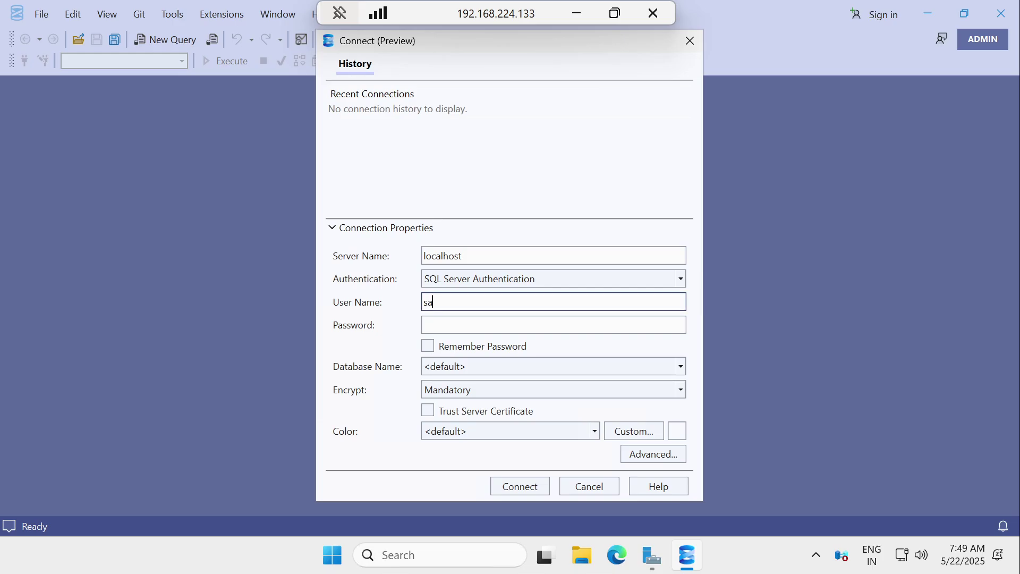
{"action": "key", "text": "Tab"}
{"action": "type", "text": "passw"}
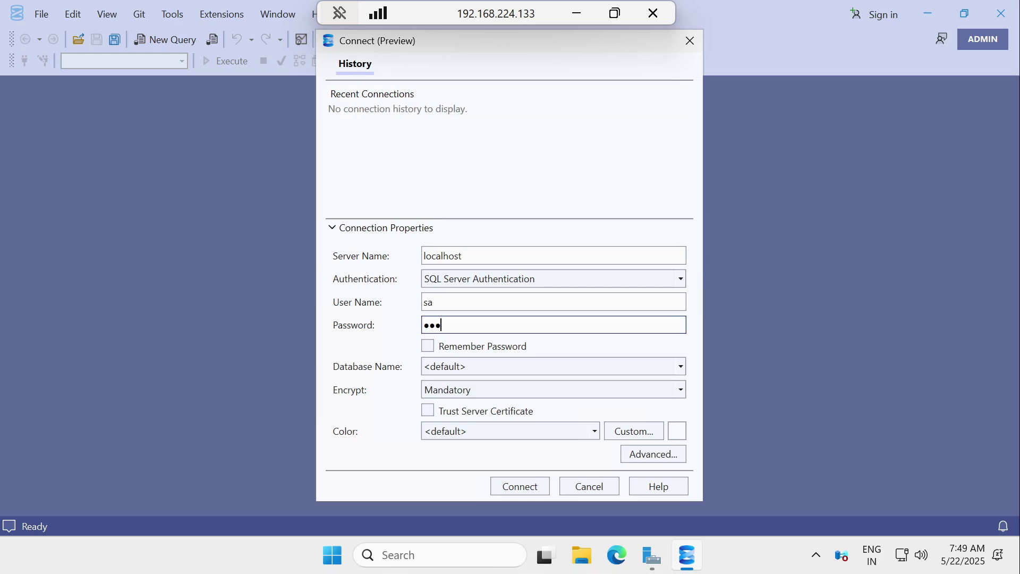
{"action": "type", "text": "ord1"}
Step: Keep encryption Mandatory, trust the server certificate, and connect
{"action": "left_click", "coordinate": [439, 391]}
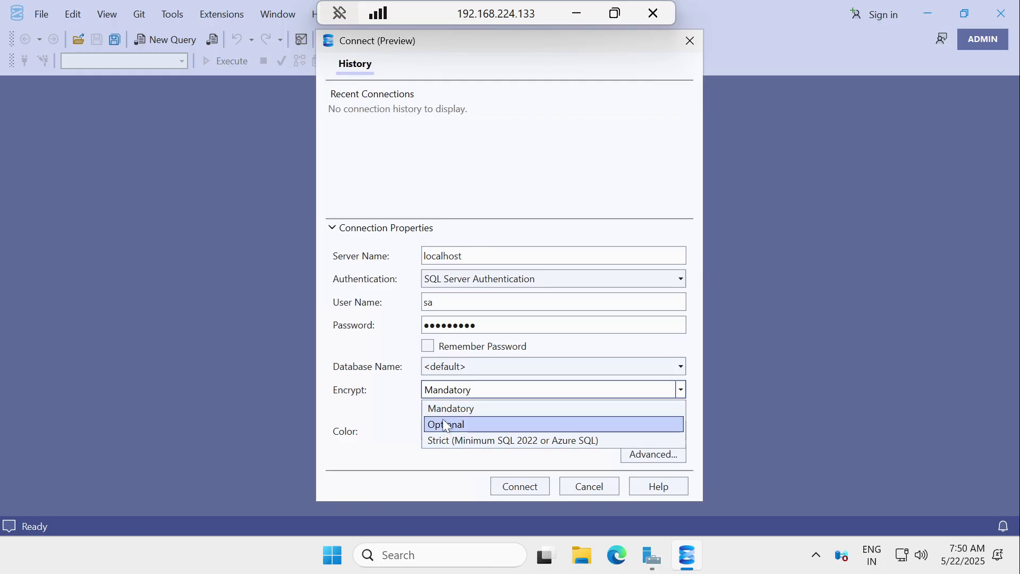
{"action": "left_click", "coordinate": [386, 388]}
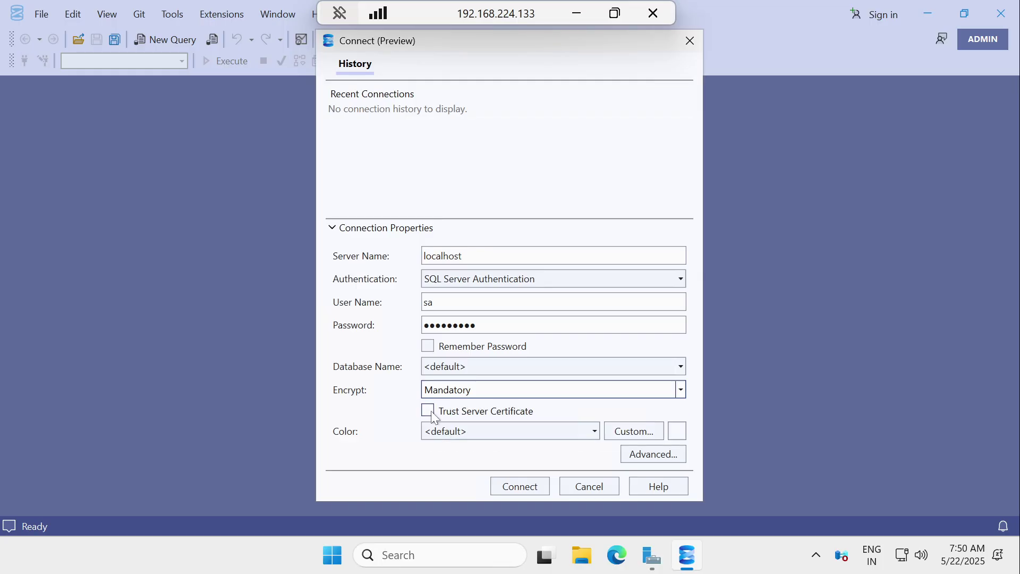
{"action": "left_click", "coordinate": [428, 411]}
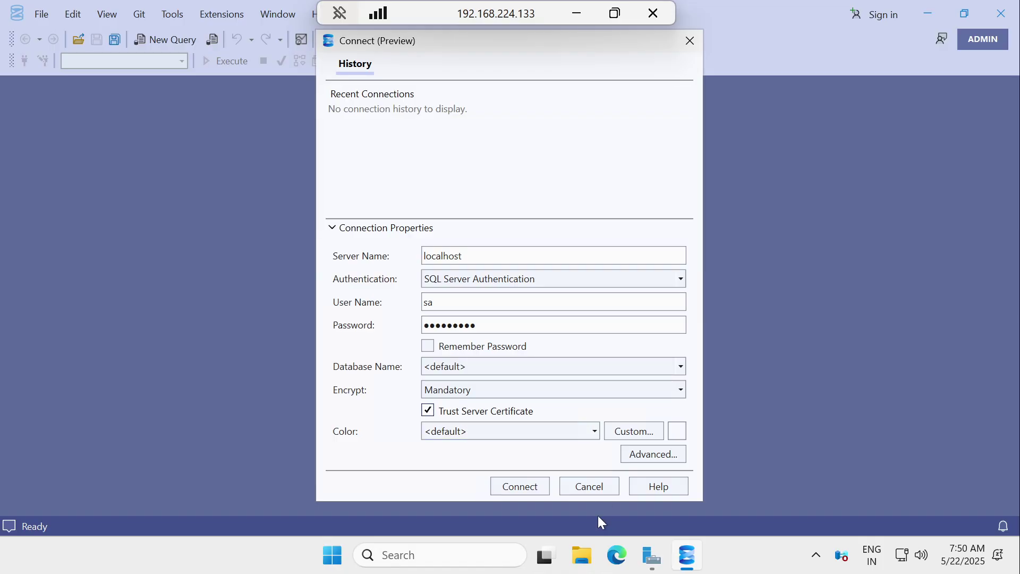
{"action": "left_click", "coordinate": [520, 487]}
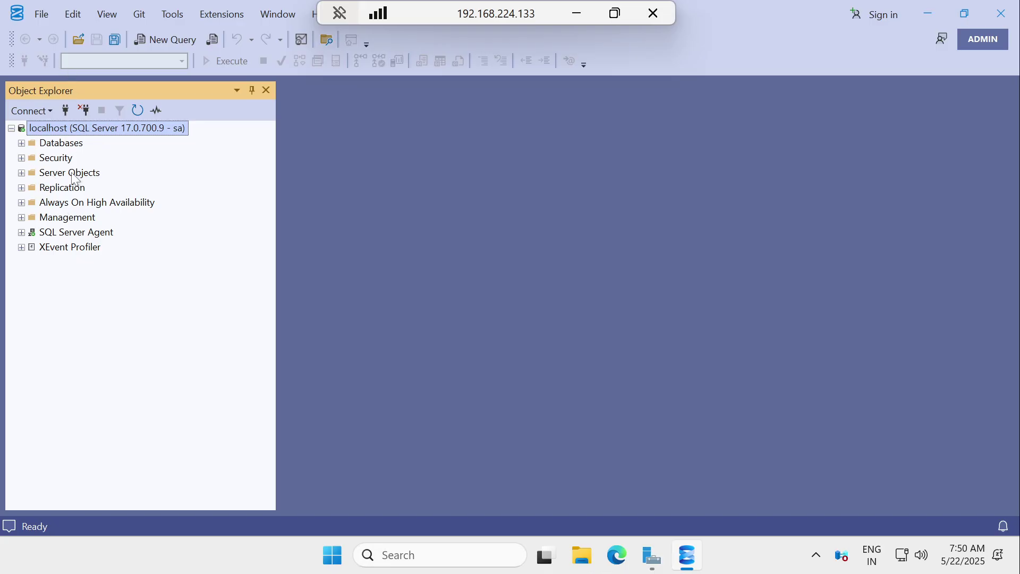
Step: Expand Databases to list System Databases, DWConfiguration, DWDiagnostics and DWQueue
{"action": "left_click", "coordinate": [21, 144]}
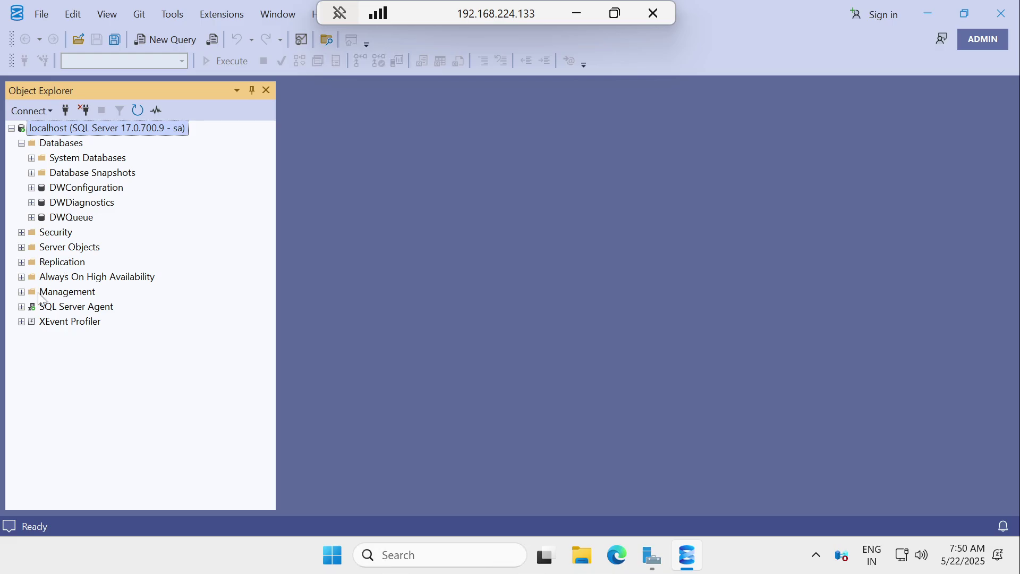
{"action": "left_click", "coordinate": [22, 143]}
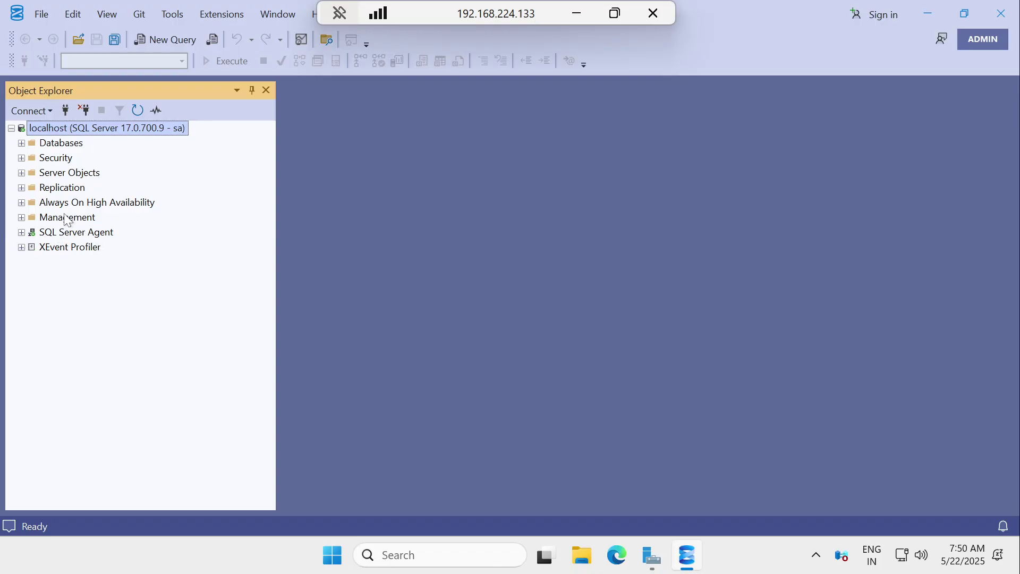
{"action": "left_click", "coordinate": [22, 142]}
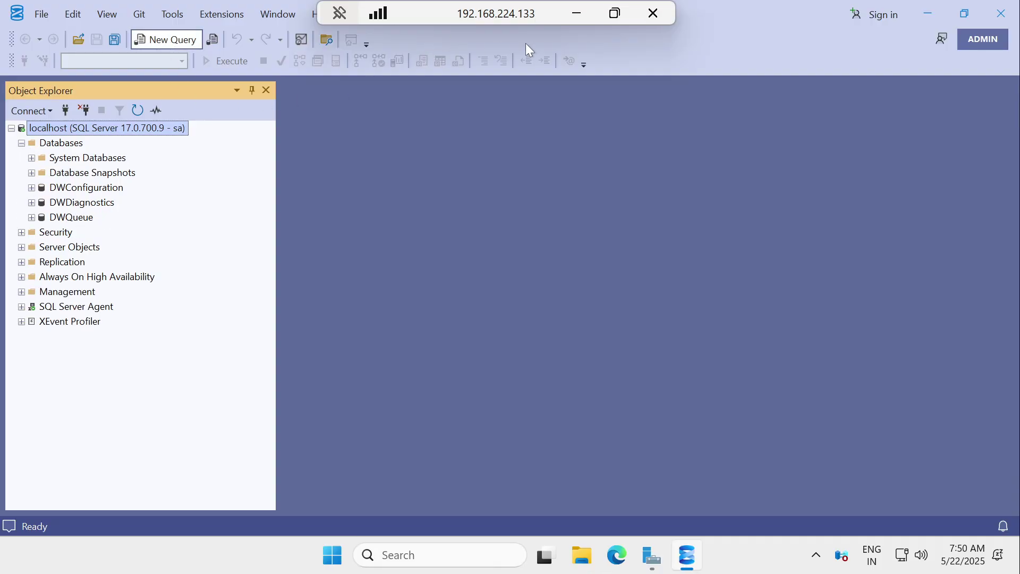
Step: Select the CREATE DATABASE TestDB and CREATE TABLE Users script in the Notepad guide
{"action": "left_click", "coordinate": [577, 12]}
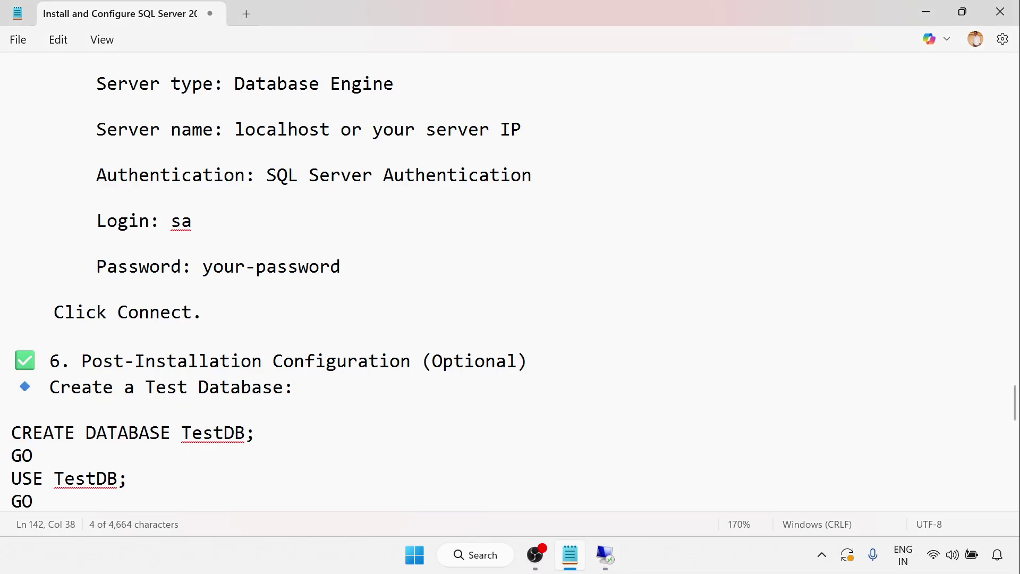
{"action": "scroll", "coordinate": [510, 281], "scroll_direction": "down", "scroll_amount": 4}
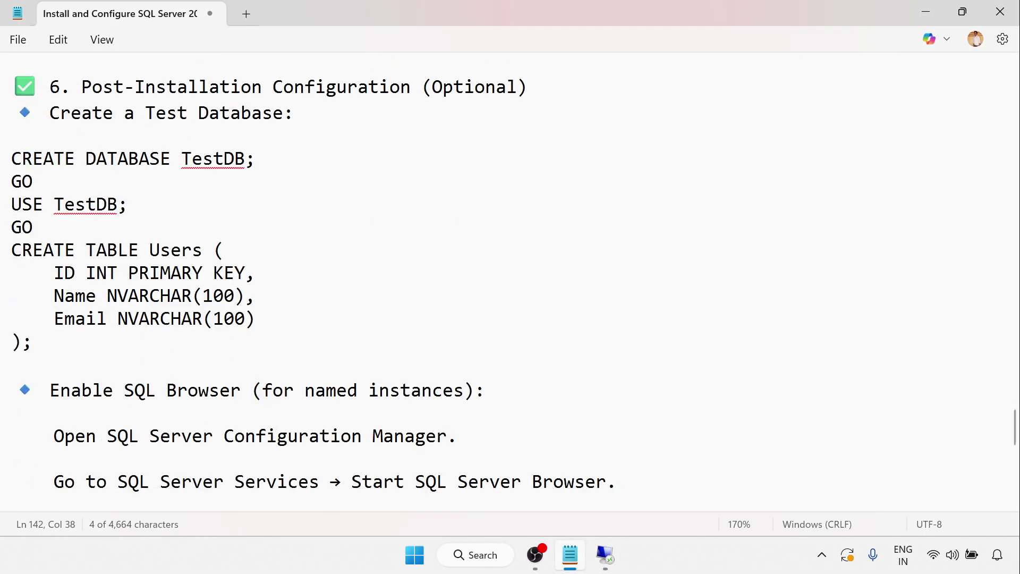
{"action": "left_click_drag", "start_coordinate": [12, 158], "coordinate": [167, 346]}
{"action": "key", "text": "ctrl+c"}
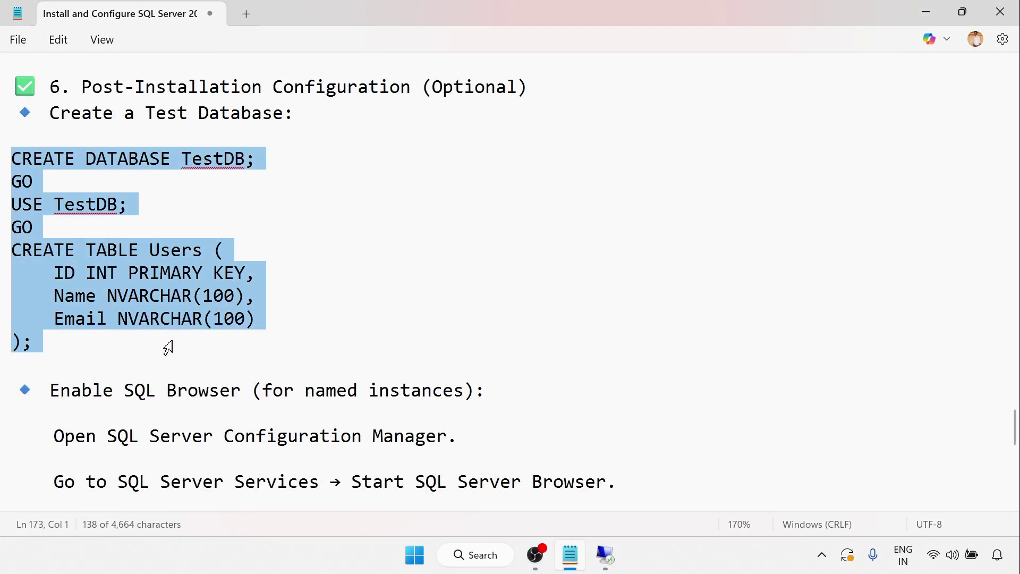
{"action": "scroll", "coordinate": [255, 208], "scroll_direction": "down", "scroll_amount": 2}
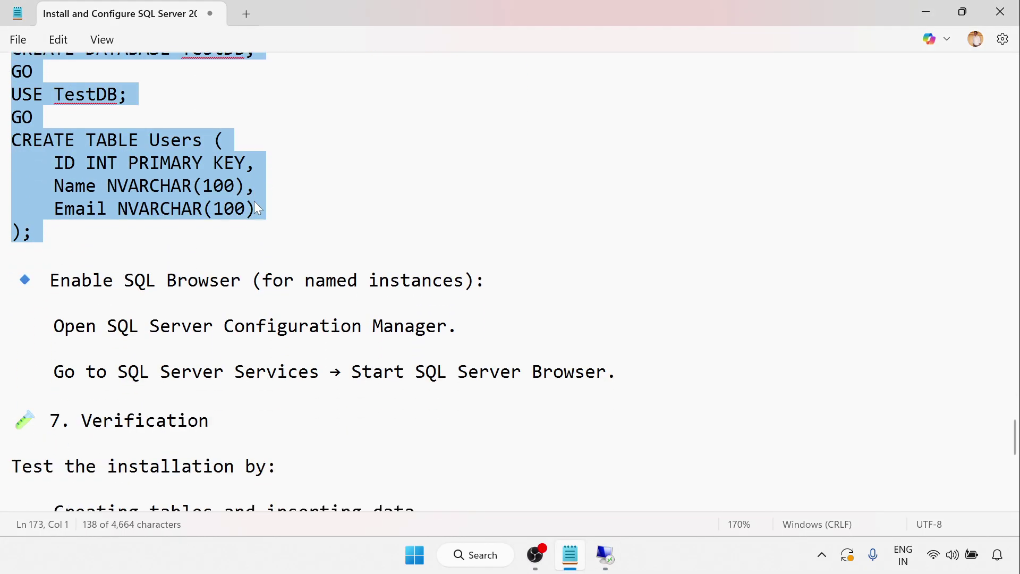
{"action": "scroll", "coordinate": [257, 208], "scroll_direction": "down", "scroll_amount": 2}
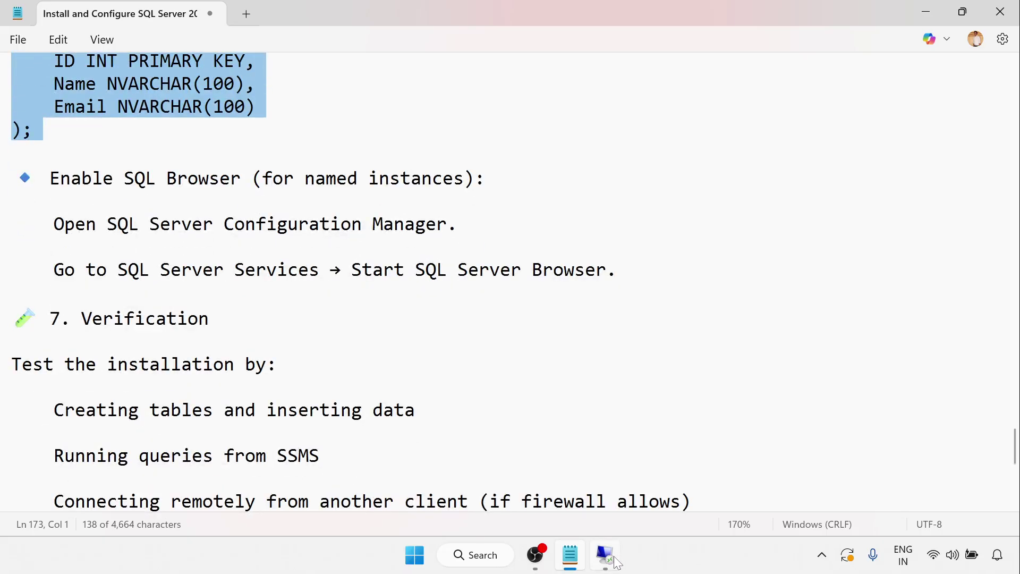
{"action": "left_click", "coordinate": [615, 557]}
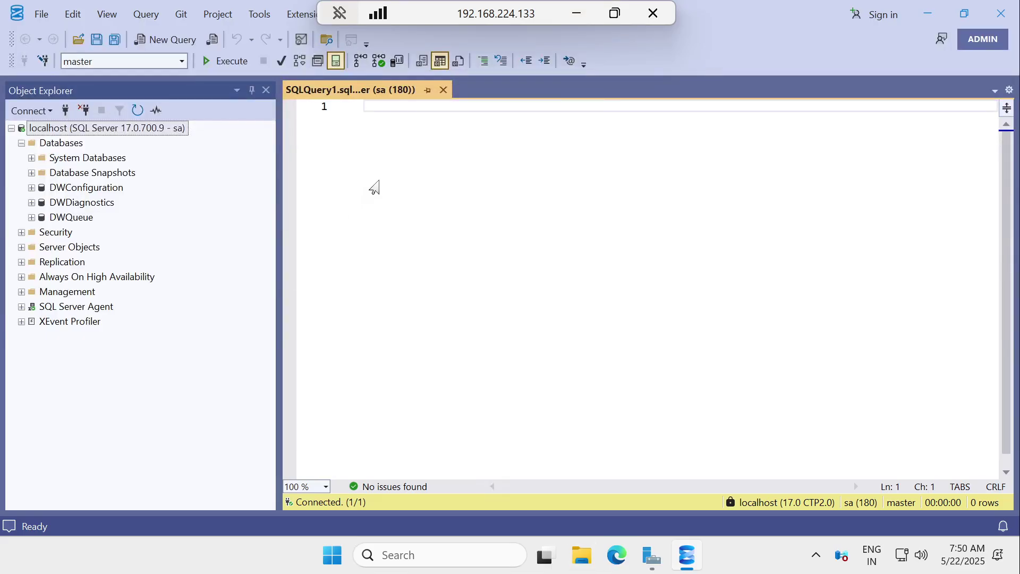
Step: Paste the script and run CREATE DATABASE TestDB, then USE TestDB
{"action": "key", "text": "ctrl+v"}
{"action": "left_click_drag", "start_coordinate": [378, 120], "coordinate": [295, 94]}
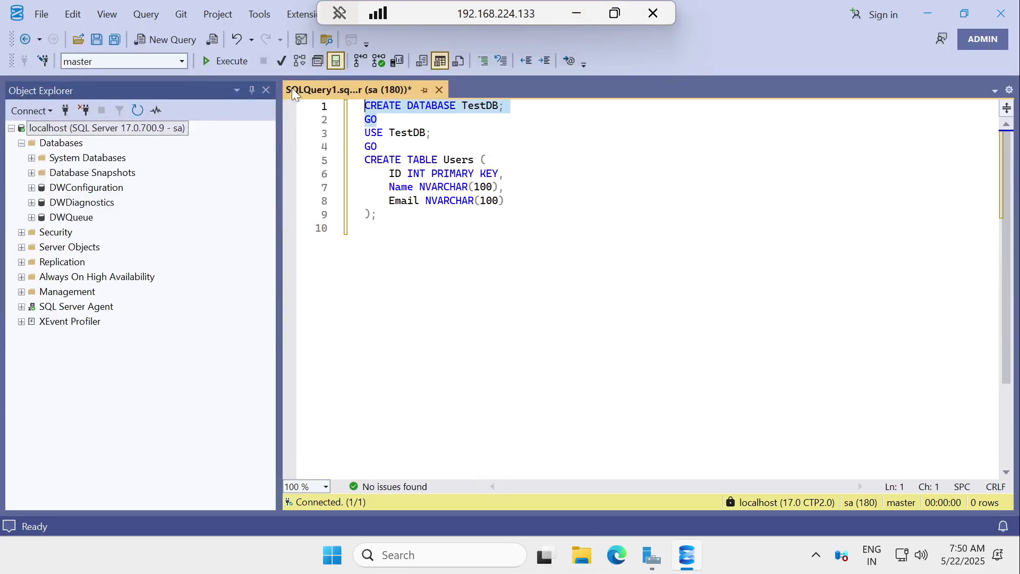
{"action": "left_click", "coordinate": [226, 61]}
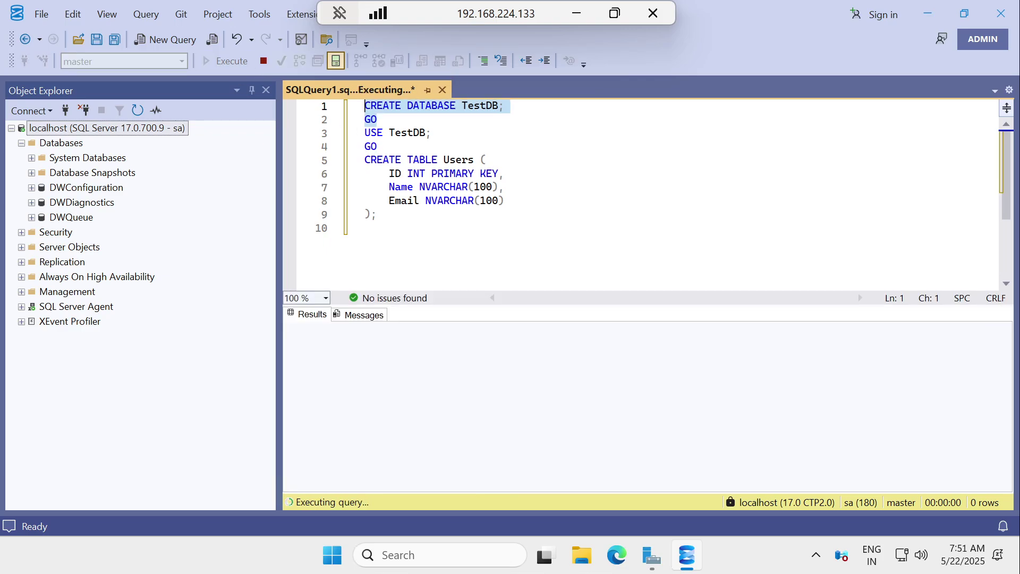
{"action": "left_click_drag", "start_coordinate": [378, 147], "coordinate": [364, 133]}
{"action": "left_click", "coordinate": [229, 59]}
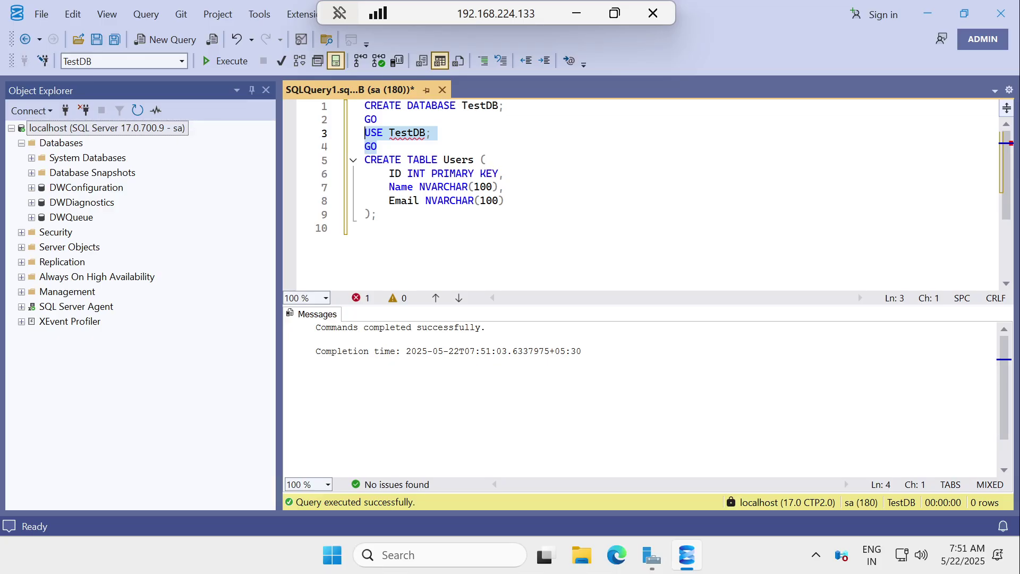
Step: Run CREATE TABLE Users with ID, Name and Email columns, then refresh Databases
{"action": "left_click_drag", "start_coordinate": [378, 214], "coordinate": [333, 162]}
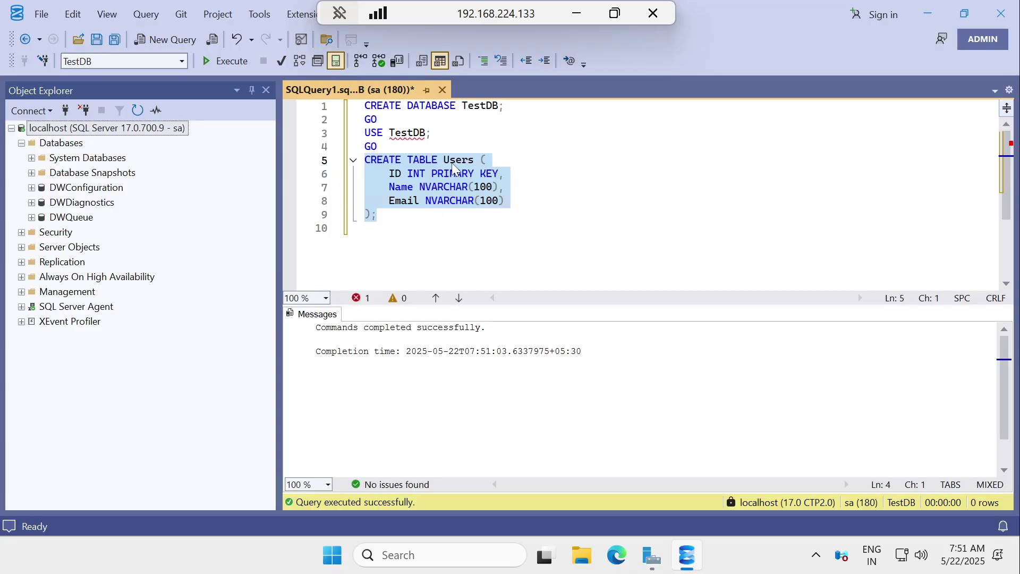
{"action": "left_click", "coordinate": [231, 63]}
{"action": "right_click", "coordinate": [53, 143]}
Step: Refresh the database list to show TestDB, then close the script tab without saving
{"action": "left_click", "coordinate": [101, 321]}
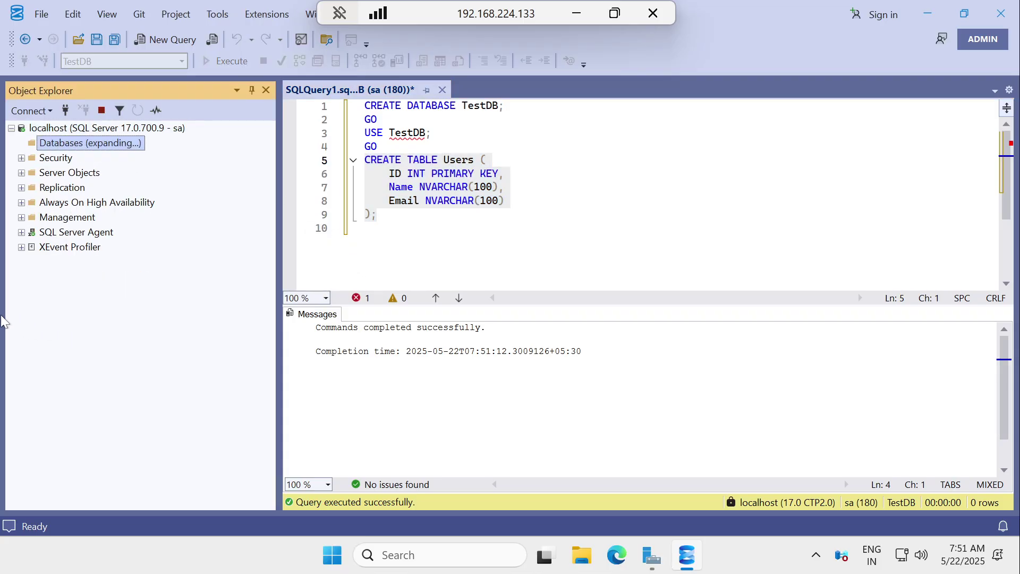
{"action": "left_click", "coordinate": [64, 232]}
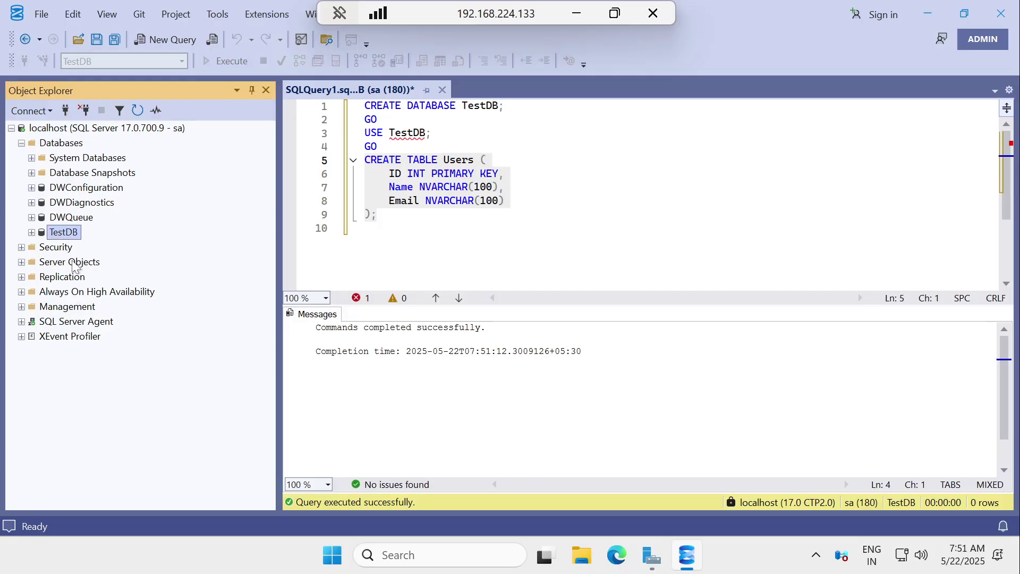
{"action": "right_click", "coordinate": [66, 232]}
{"action": "left_click", "coordinate": [403, 230]}
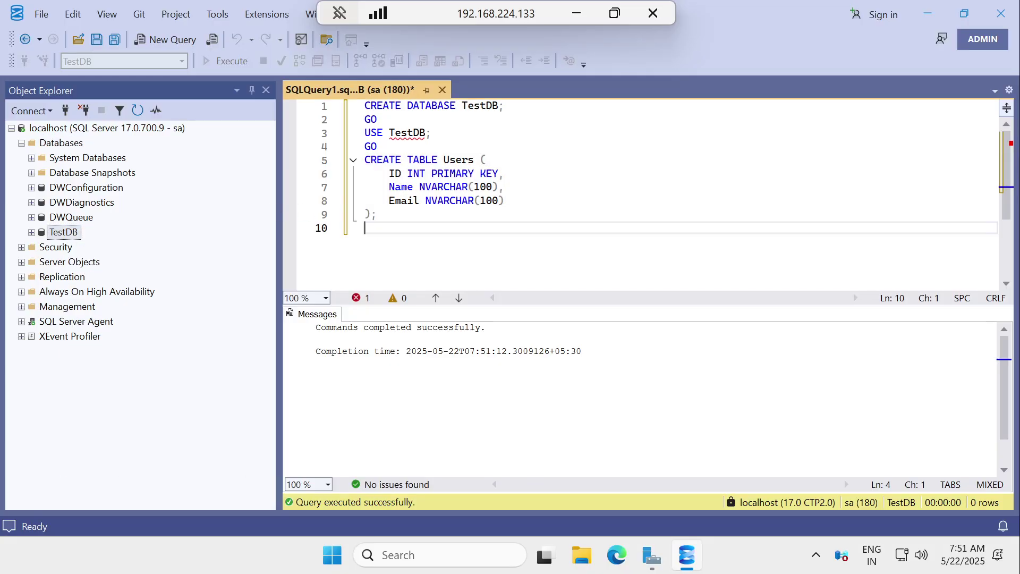
{"action": "left_click", "coordinate": [442, 91]}
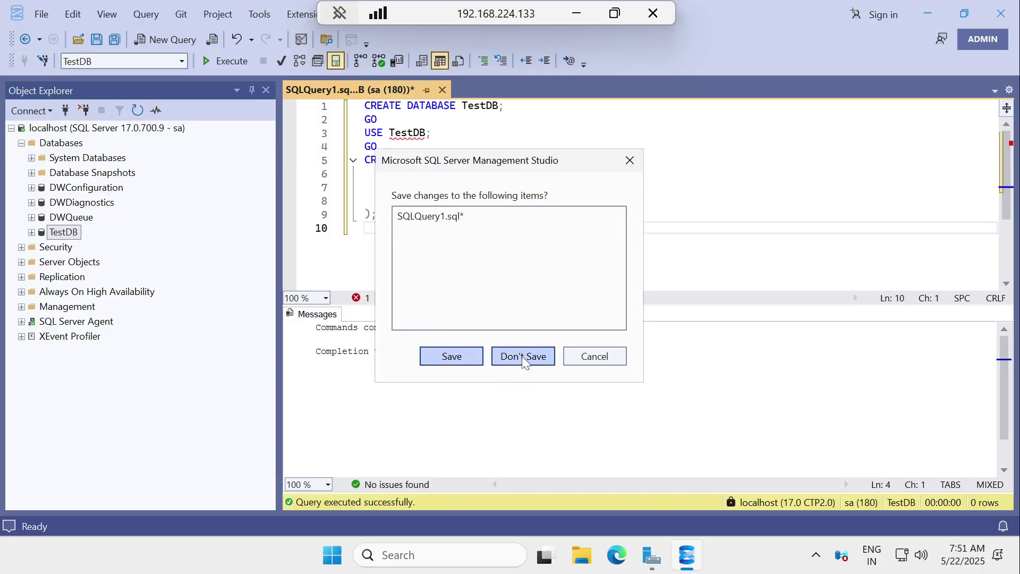
{"action": "left_click", "coordinate": [521, 356]}
Step: Expand TestDB > Tables and run Select Top 1000 Rows on dbo.Users
{"action": "left_click", "coordinate": [32, 232]}
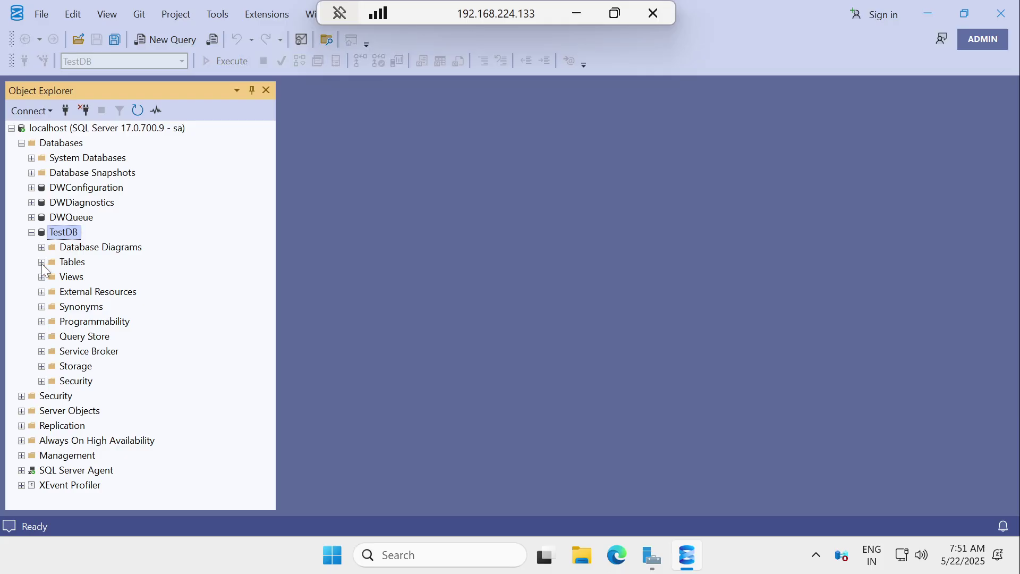
{"action": "left_click", "coordinate": [42, 263]}
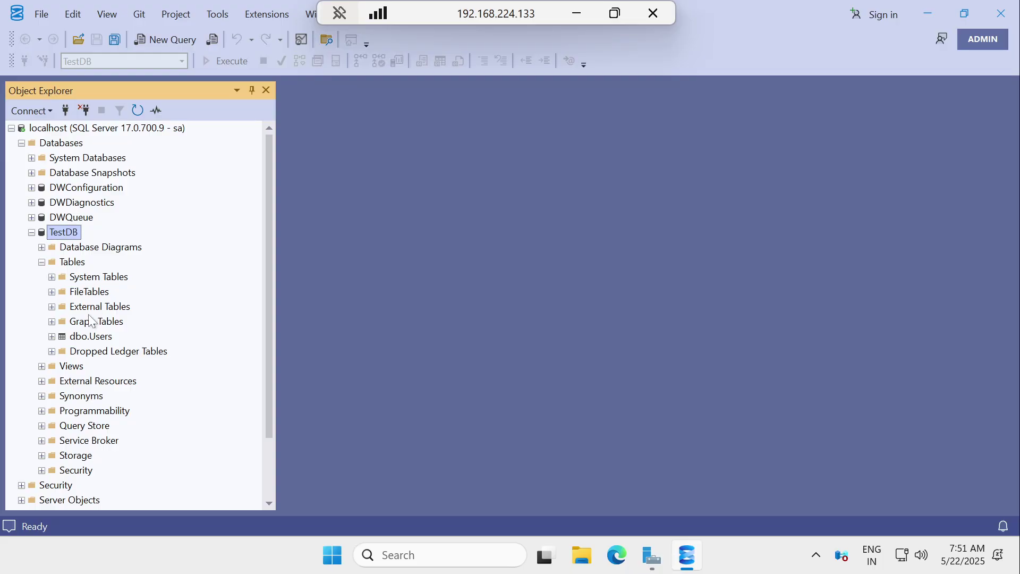
{"action": "left_click", "coordinate": [87, 337]}
{"action": "right_click", "coordinate": [87, 335]}
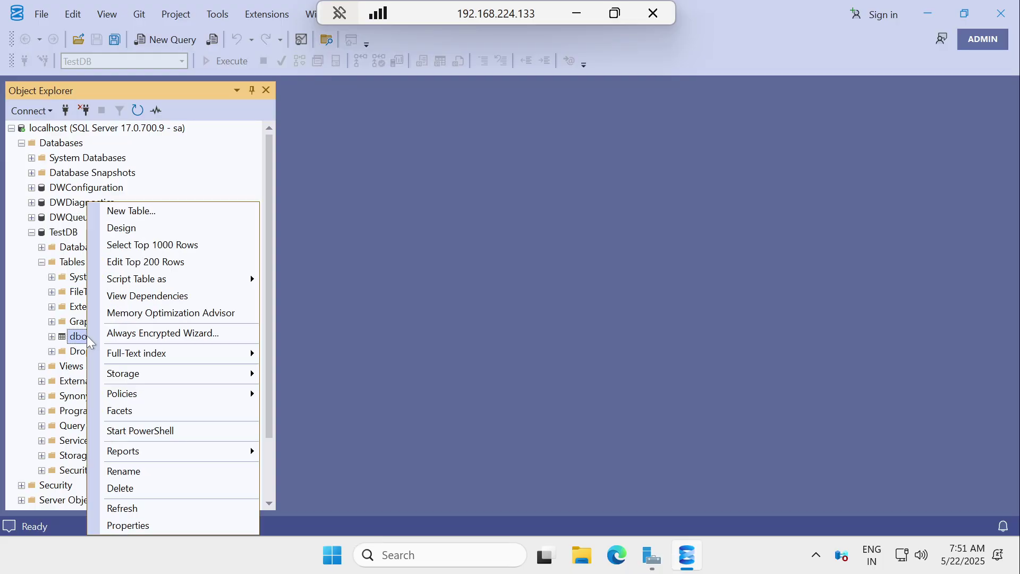
{"action": "left_click", "coordinate": [134, 246]}
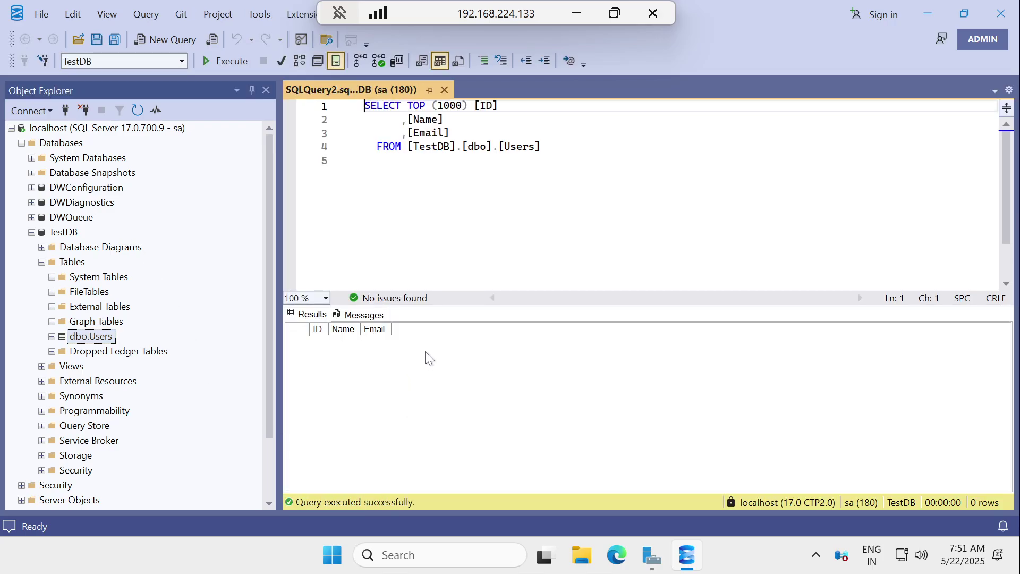
Step: Below the SELECT query, write an INSERT INTO Users statement with a user's name and e-mail values
{"action": "left_click", "coordinate": [542, 147]}
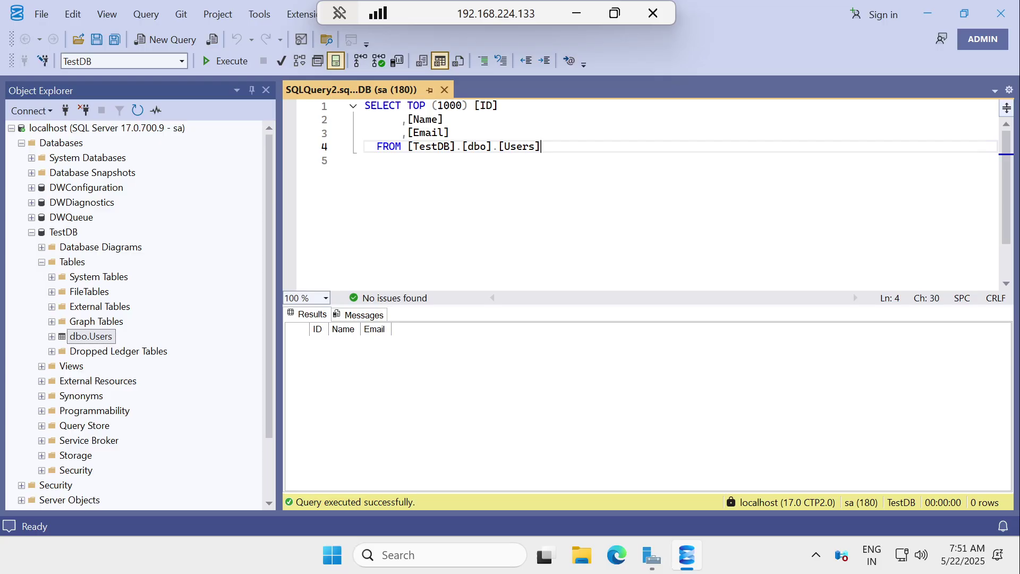
{"action": "key", "text": "Return"}
{"action": "key", "text": "Return"}
{"action": "type", "text": "i"}
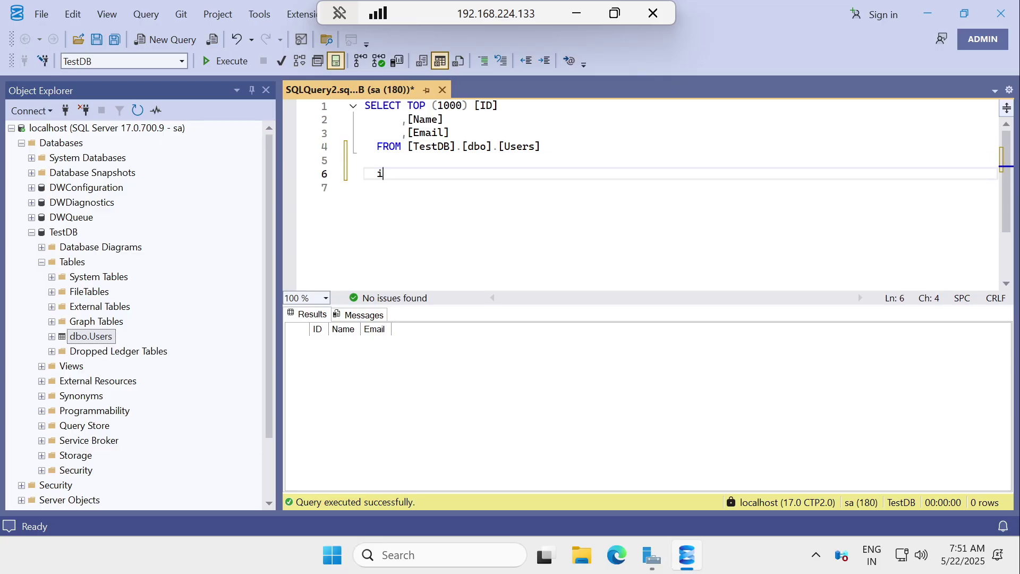
{"action": "type", "text": "nsert into "}
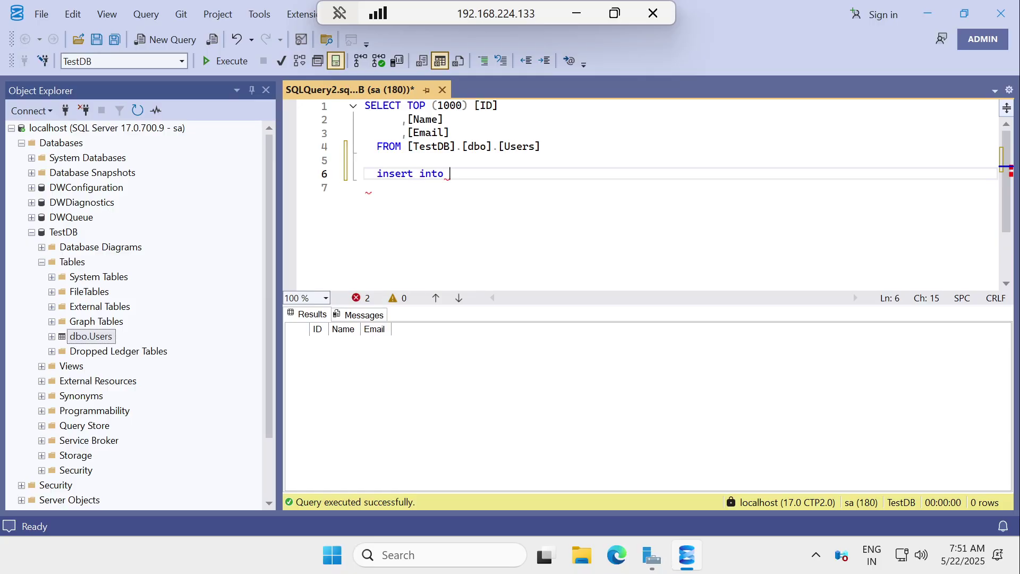
{"action": "type", "text": "Users"}
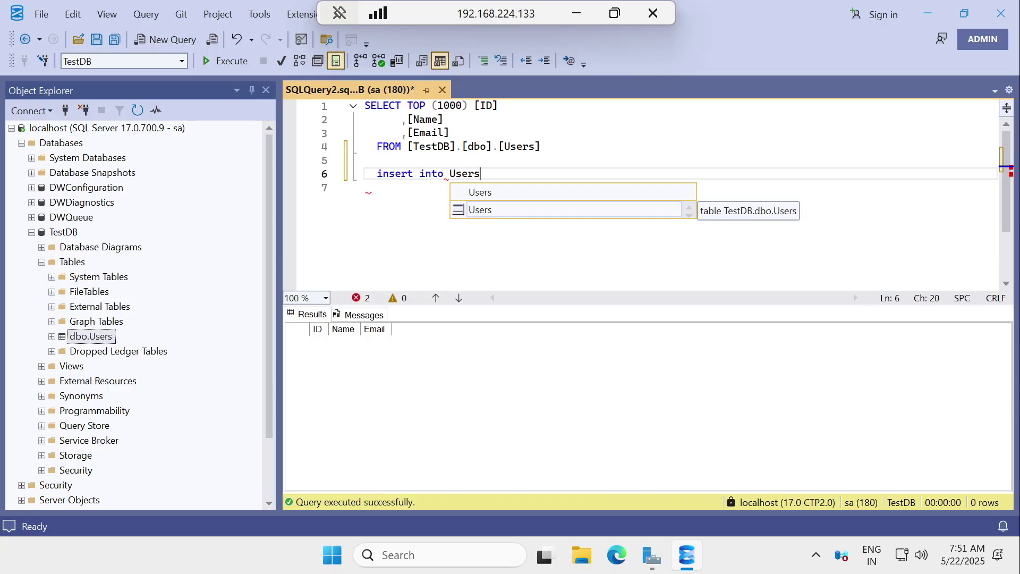
{"action": "type", "text": " ("}
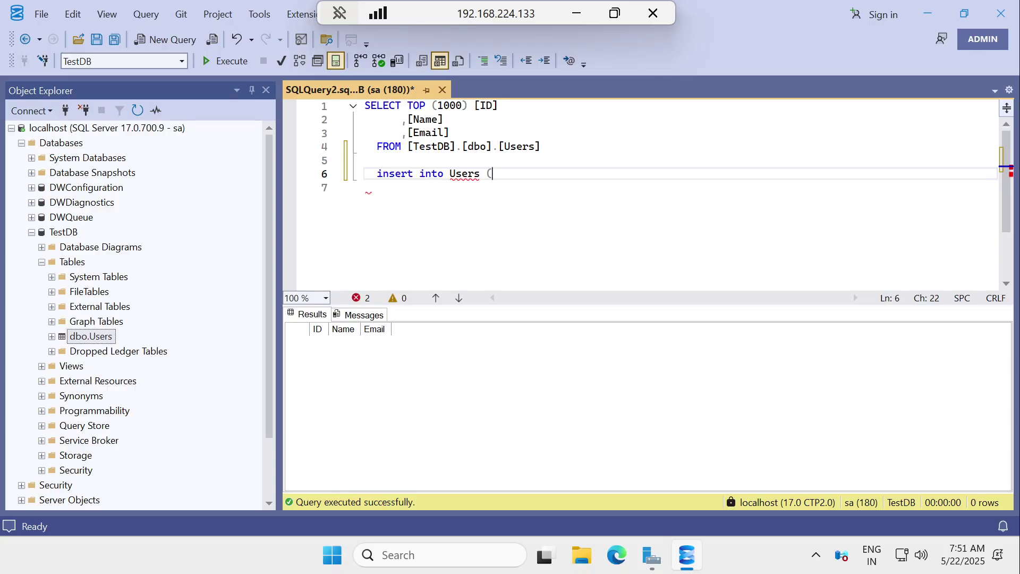
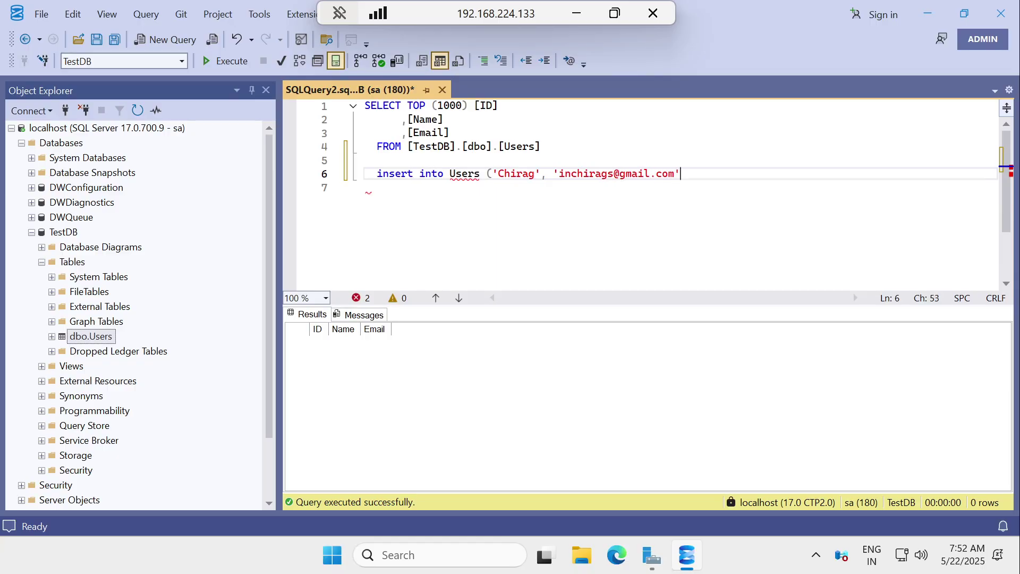
{"action": "type", "text": "')"}
Step: Run the insert statement alone, then add the missing VALUES keyword and rerun it
{"action": "left_click", "coordinate": [357, 175]}
{"action": "left_click", "coordinate": [243, 65]}
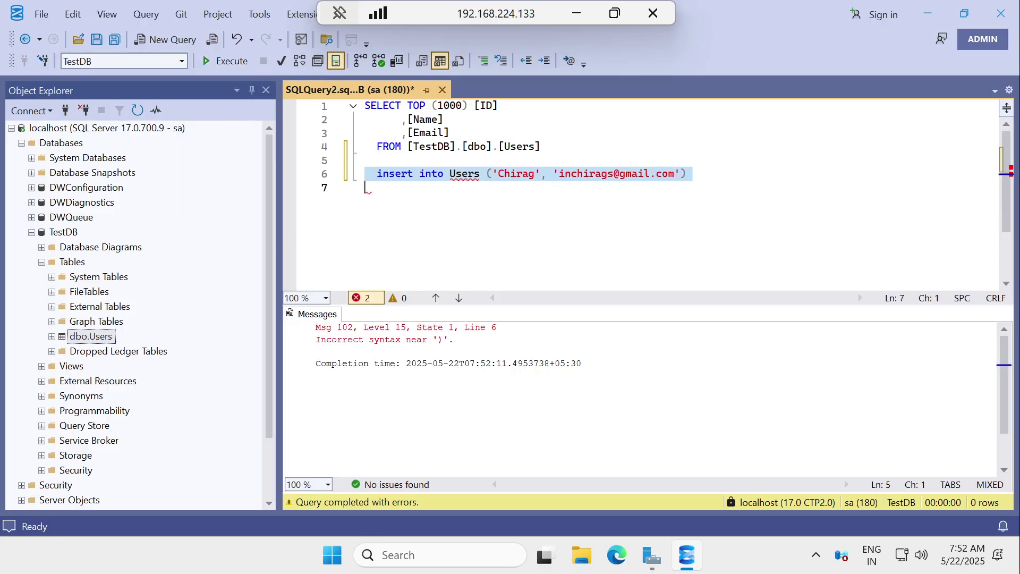
{"action": "left_click", "coordinate": [486, 173]}
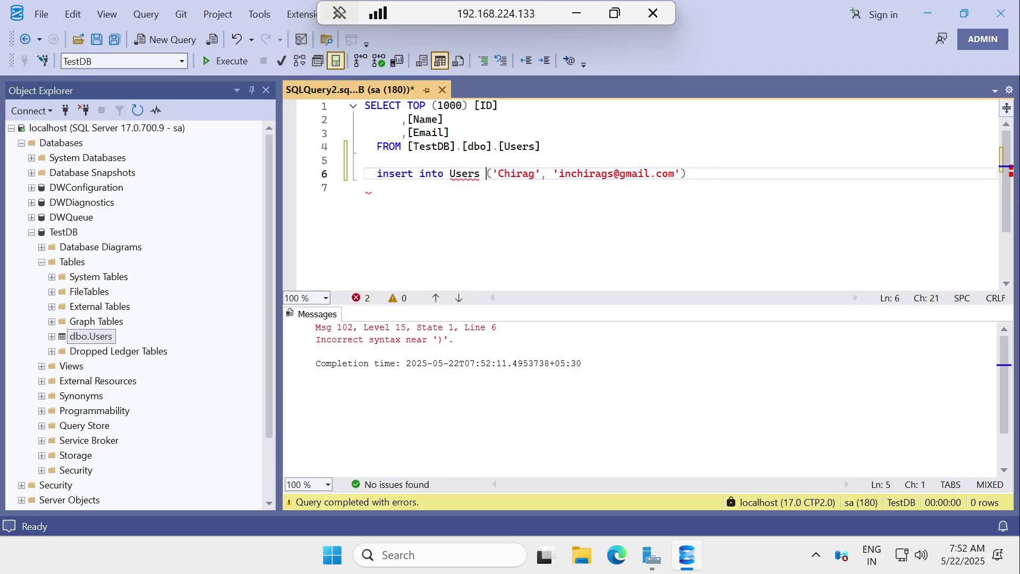
{"action": "type", "text": "valu"}
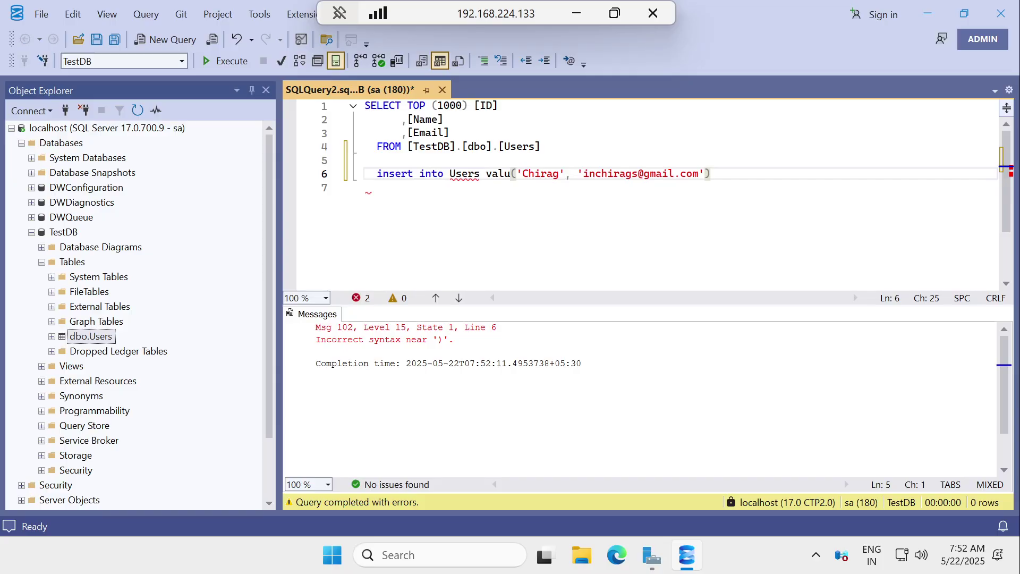
{"action": "type", "text": "es"}
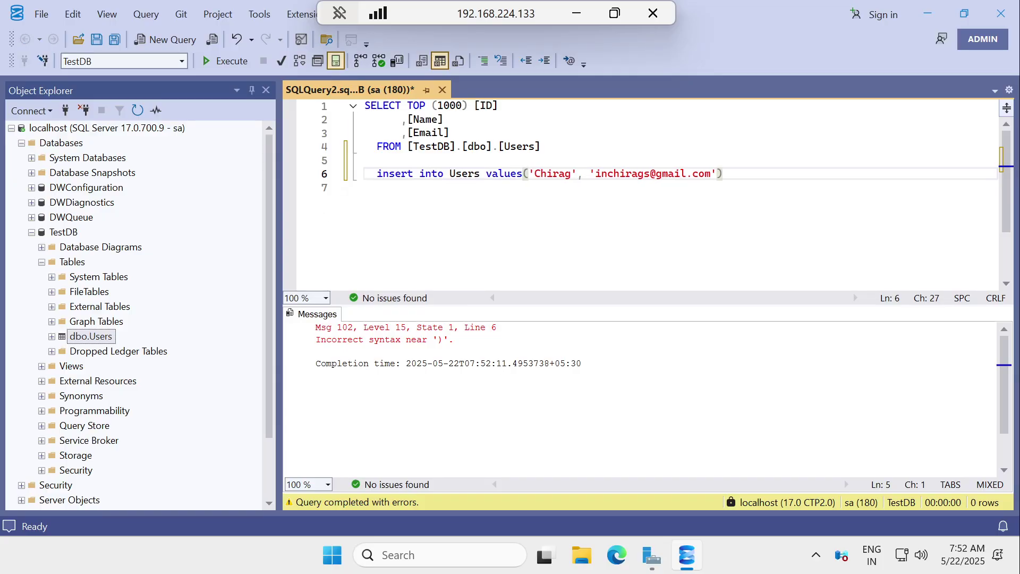
{"action": "key", "text": "Home"}
{"action": "left_click", "coordinate": [351, 175]}
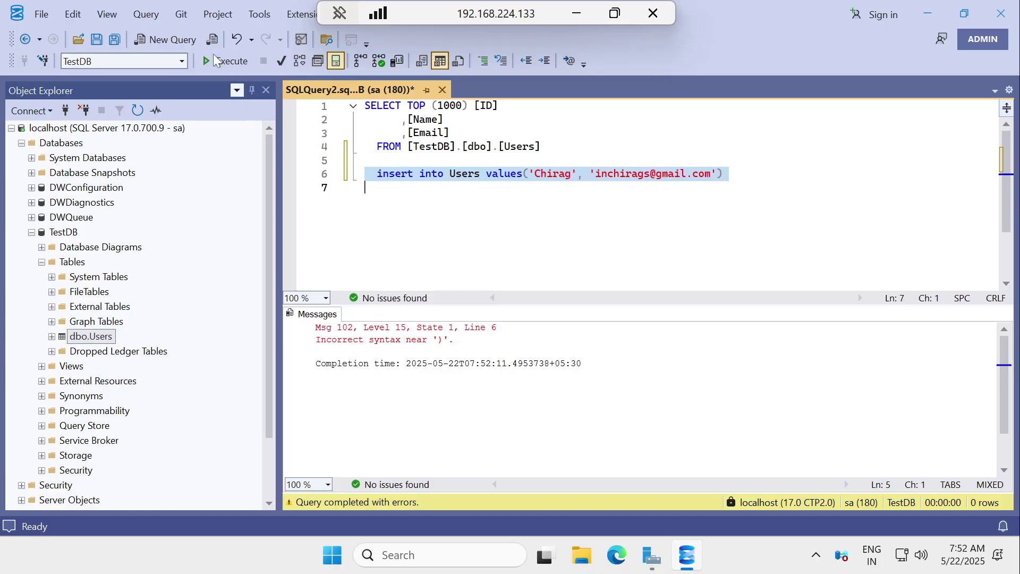
{"action": "left_click", "coordinate": [213, 61]}
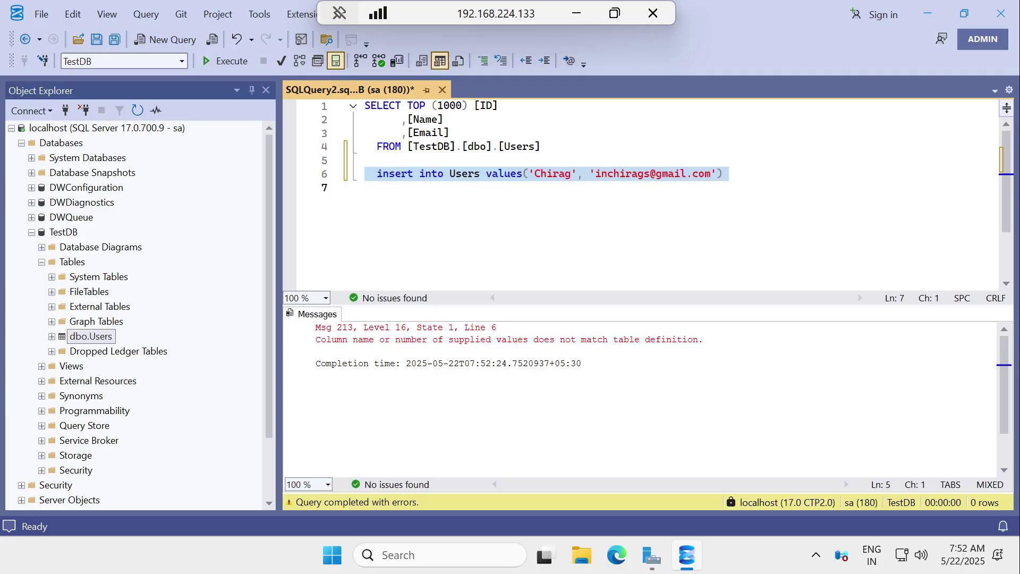
Step: Add an empty ID value before the name and rerun the insert until one row is affected
{"action": "left_click", "coordinate": [524, 174]}
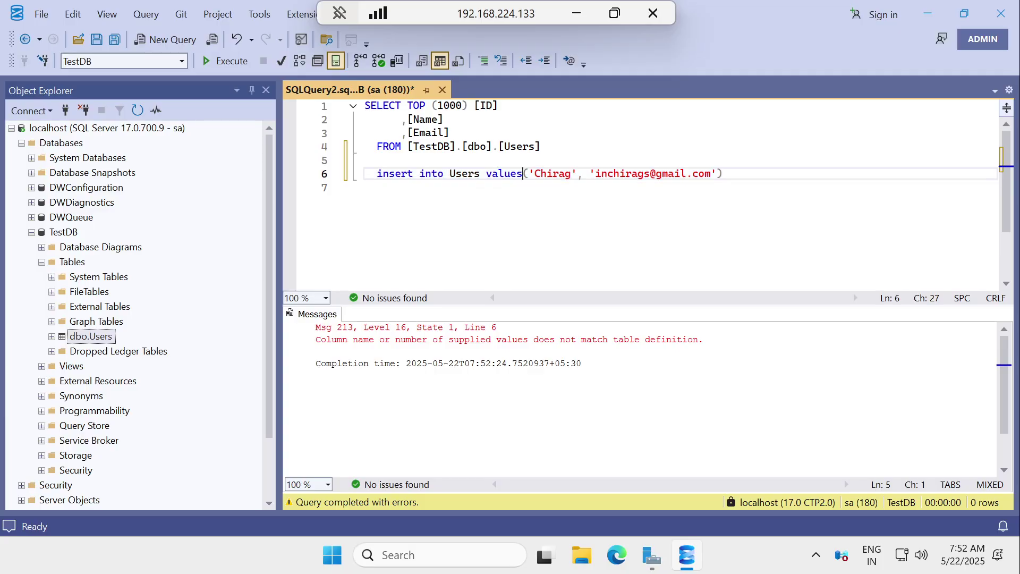
{"action": "key", "text": "Right"}
{"action": "type", "text": "''"}
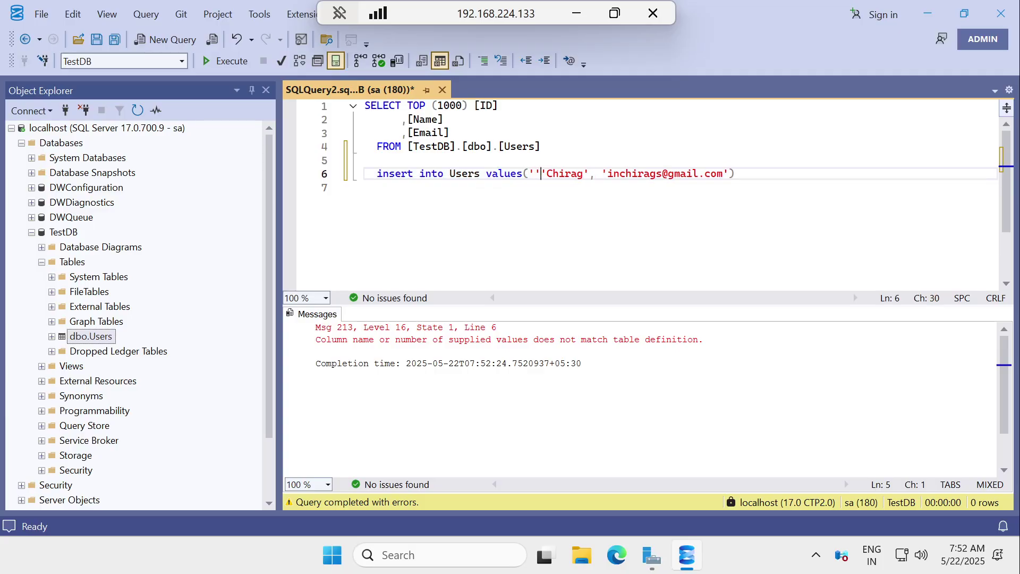
{"action": "type", "text": ","}
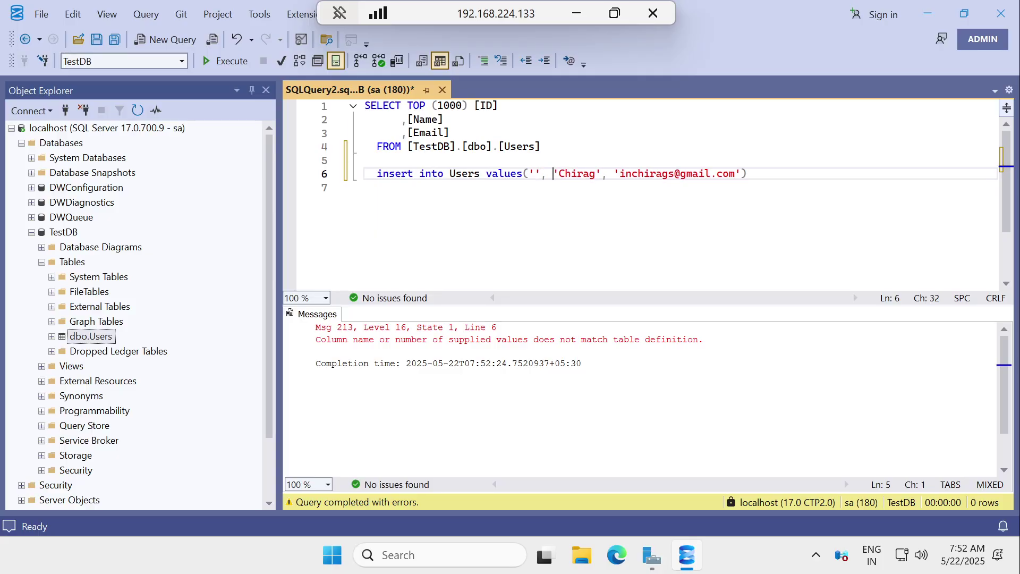
{"action": "left_click", "coordinate": [352, 175]}
{"action": "left_click", "coordinate": [231, 61]}
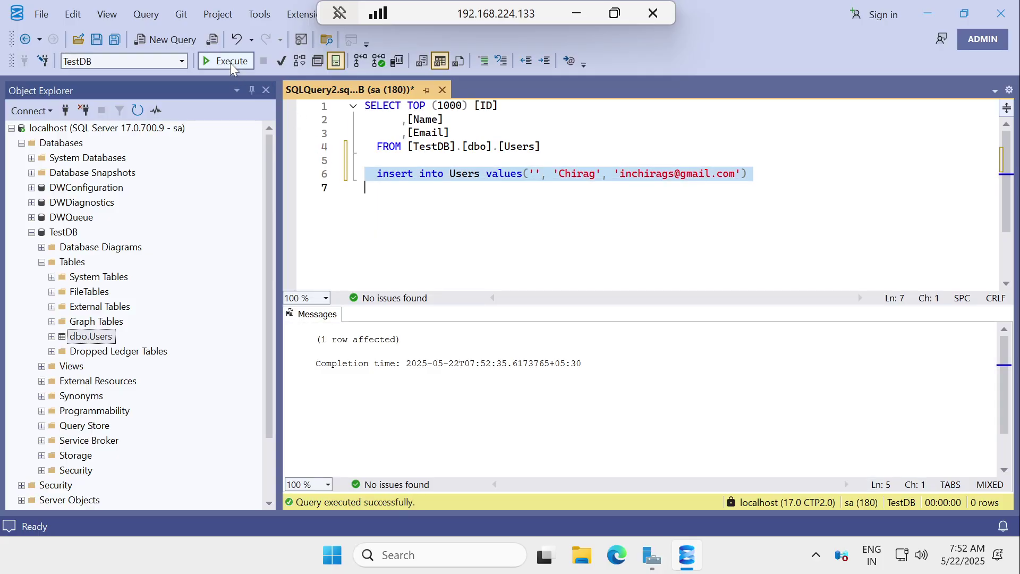
{"action": "left_click_drag", "start_coordinate": [540, 146], "coordinate": [364, 105]}
Step: Run the SELECT TOP 1000 query to confirm the single row with ID 0, then minimize Remote Desktop
{"action": "left_click", "coordinate": [225, 61]}
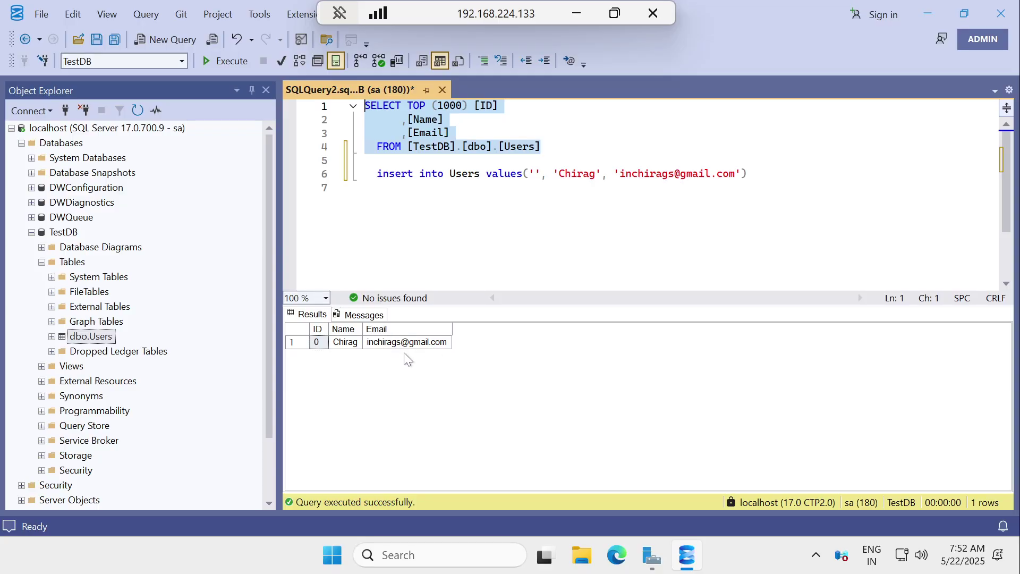
{"action": "left_click", "coordinate": [458, 210]}
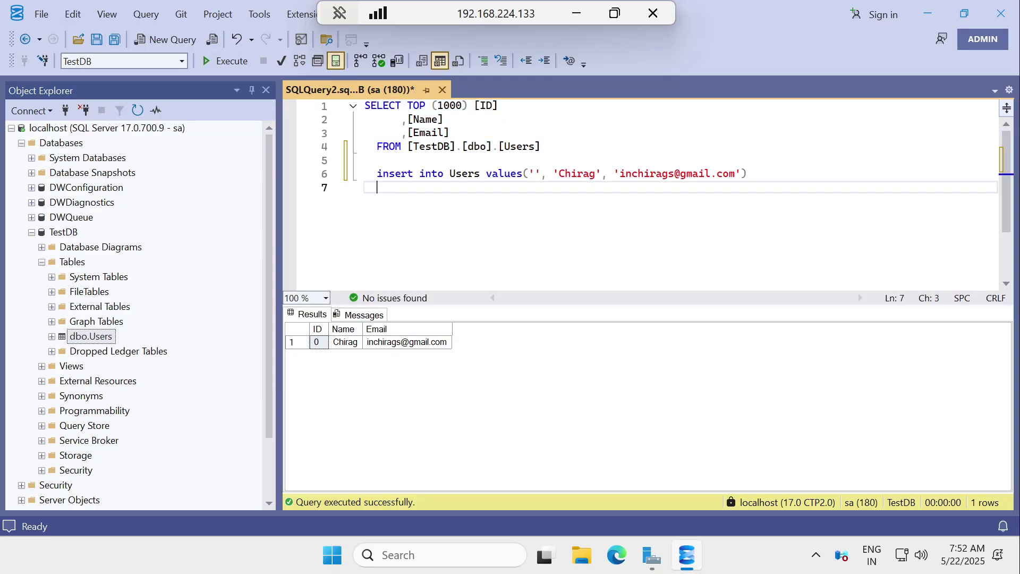
{"action": "left_click", "coordinate": [577, 14]}
Step: Scroll the Notepad notes to the closing line saying all demo scripts will be on the website
{"action": "scroll", "coordinate": [510, 282], "scroll_direction": "down", "scroll_amount": 6}
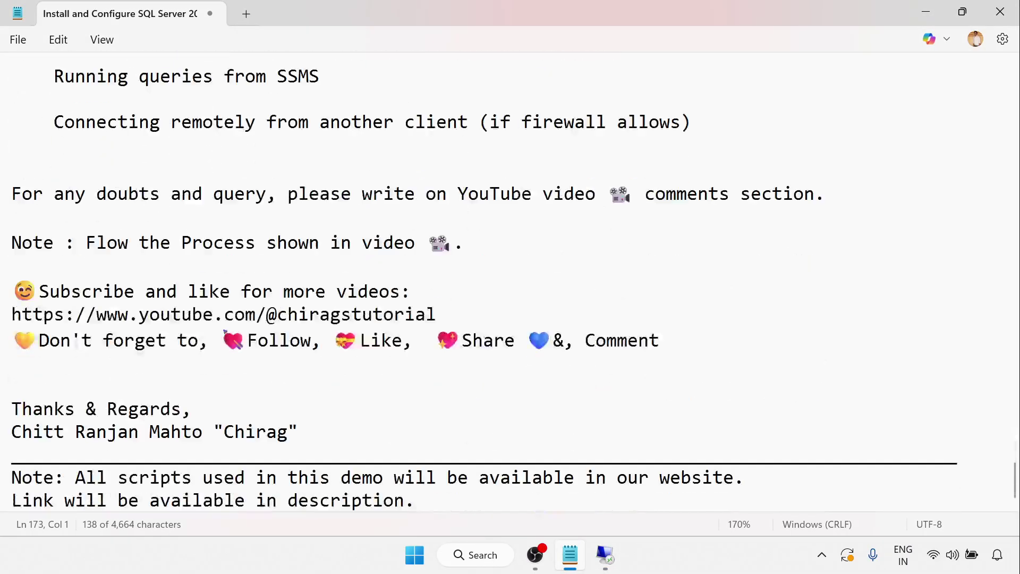
{"action": "left_click_drag", "start_coordinate": [1014, 468], "coordinate": [1014, 79]}
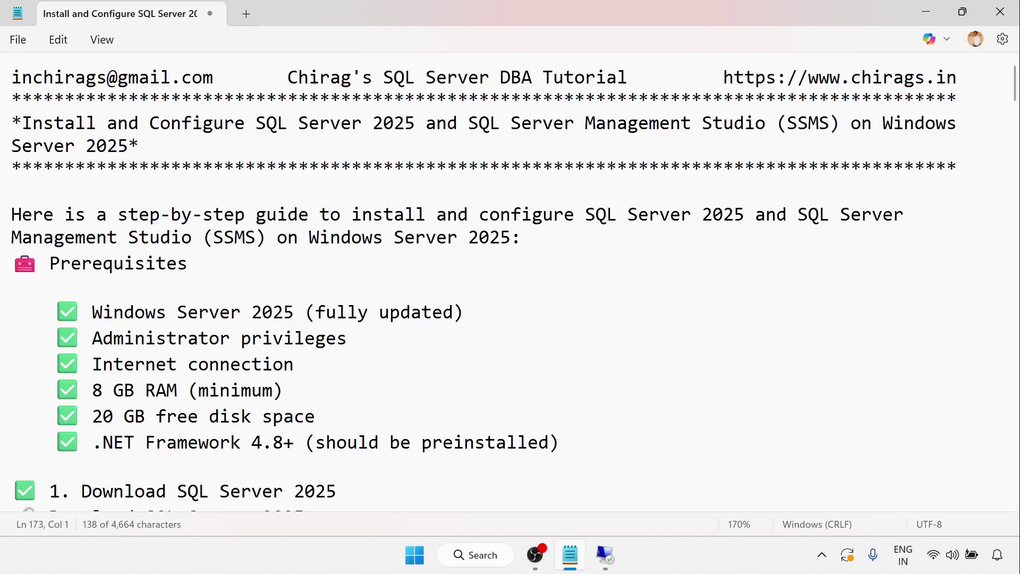
{"action": "left_click_drag", "start_coordinate": [1014, 88], "coordinate": [975, 483]}
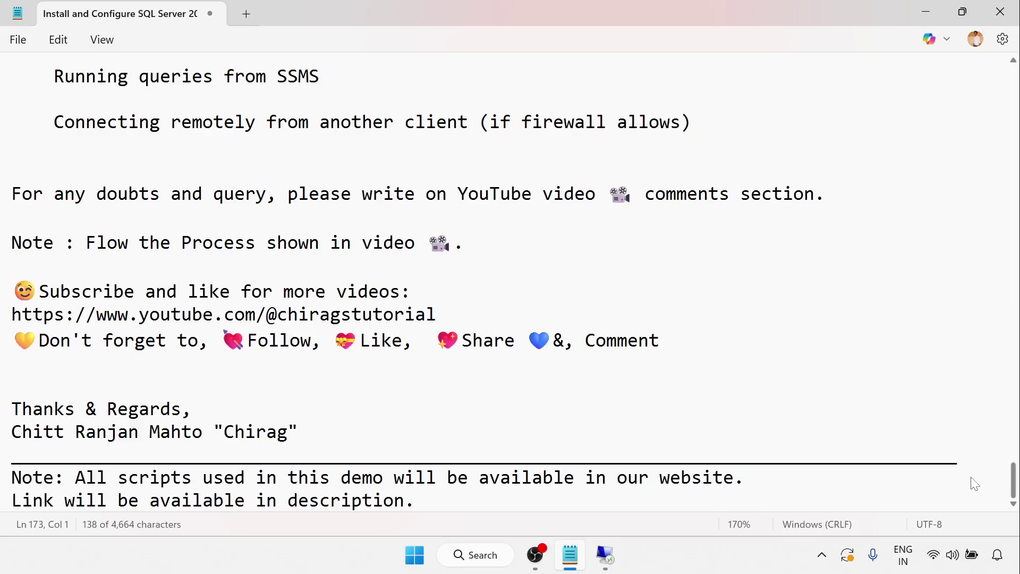
{"action": "left_click", "coordinate": [11, 385]}
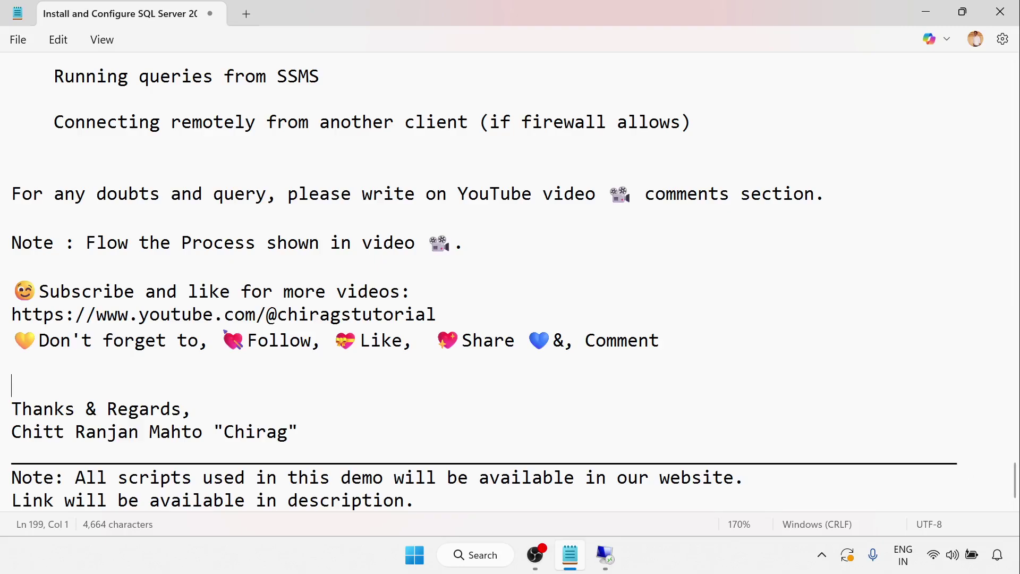